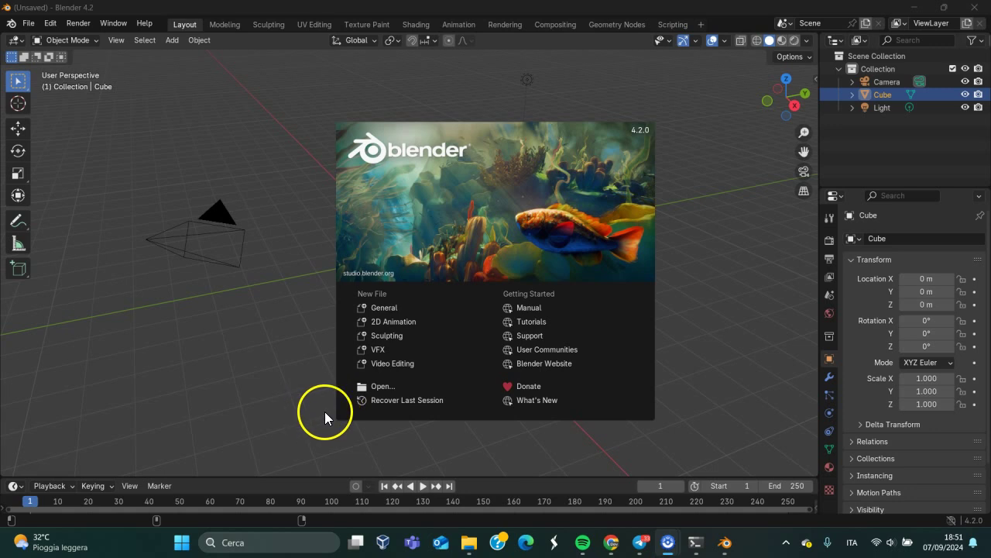
Step: Close the startup splash and orbit the view to inspect the default camera, cube and light
{"action": "left_click", "coordinate": [291, 360]}
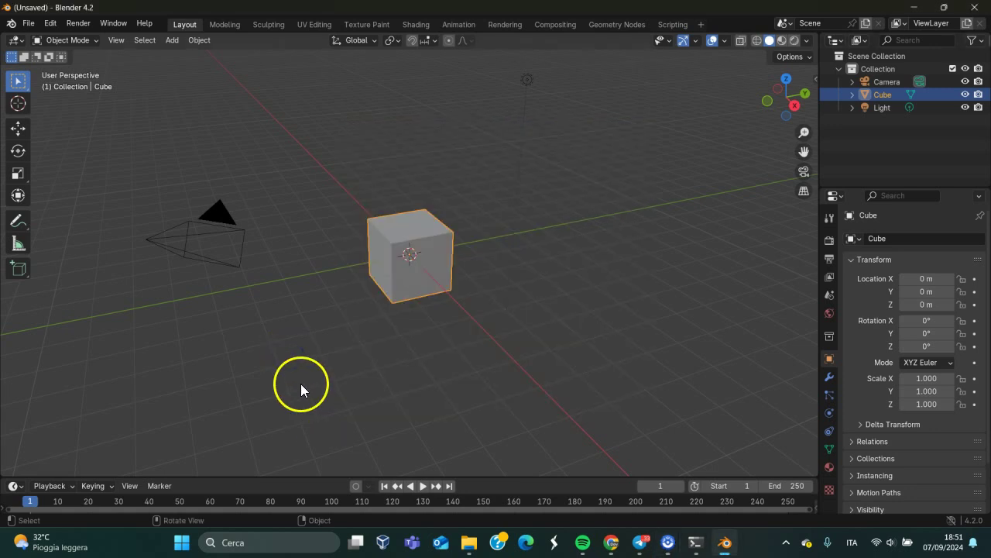
{"action": "middle_click_drag", "start_coordinate": [302, 385], "coordinate": [255, 370]}
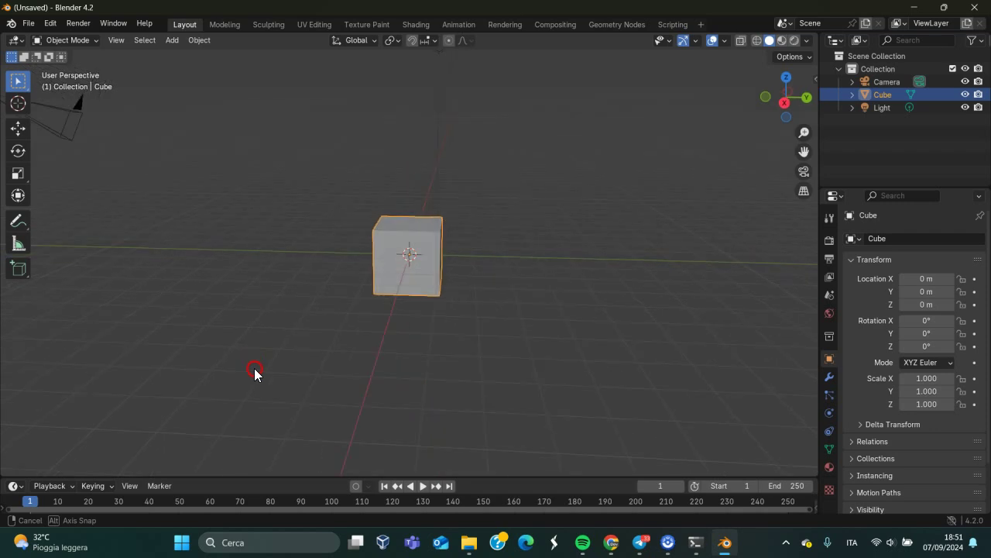
{"action": "middle_click_drag", "start_coordinate": [255, 372], "coordinate": [285, 388]}
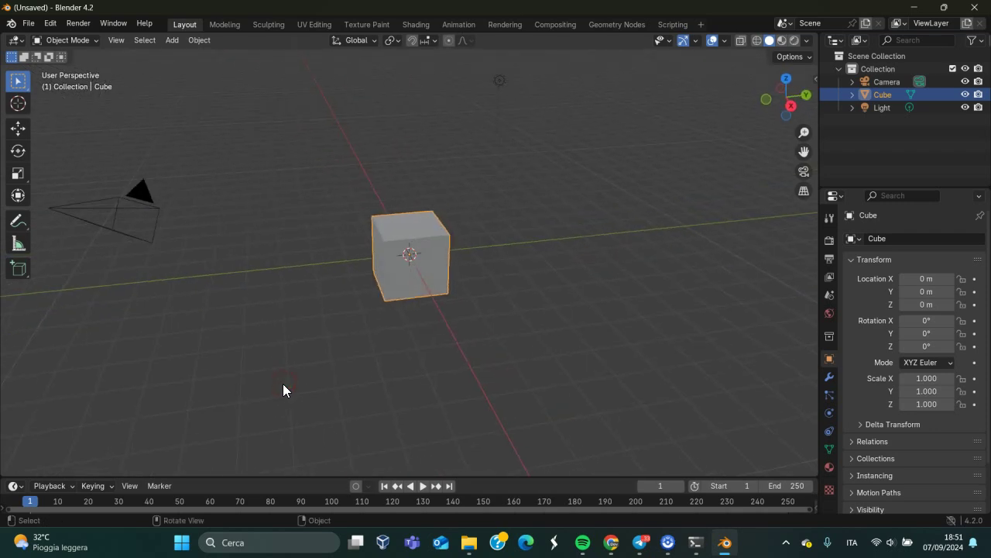
{"action": "left_click", "coordinate": [109, 210]}
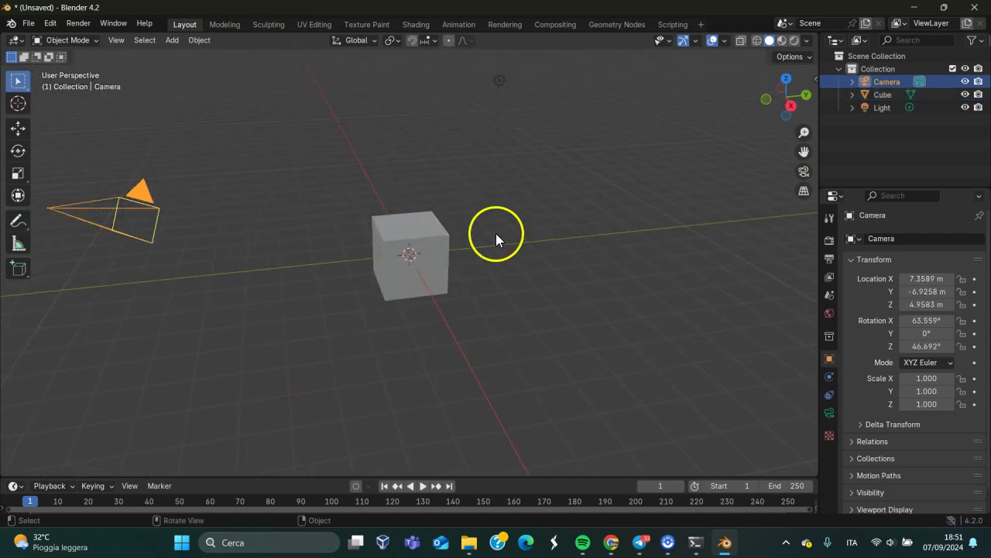
{"action": "left_click", "coordinate": [430, 255]}
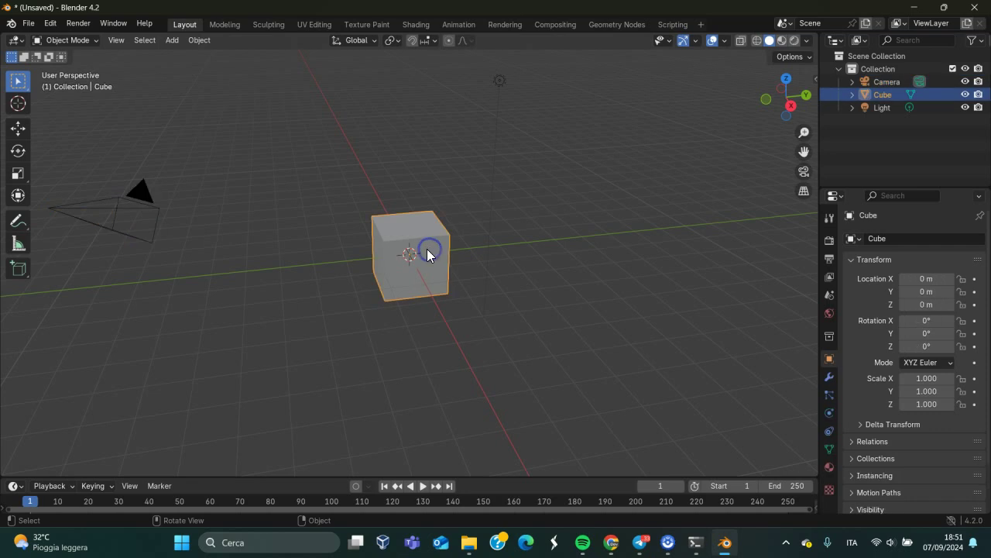
{"action": "left_click", "coordinate": [499, 81]}
{"action": "mouse_move", "coordinate": [435, 216]}
{"action": "middle_mouse_down"}
{"action": "mouse_move", "coordinate": [306, 227]}
{"action": "mouse_move", "coordinate": [411, 242]}
{"action": "middle_mouse_up"}
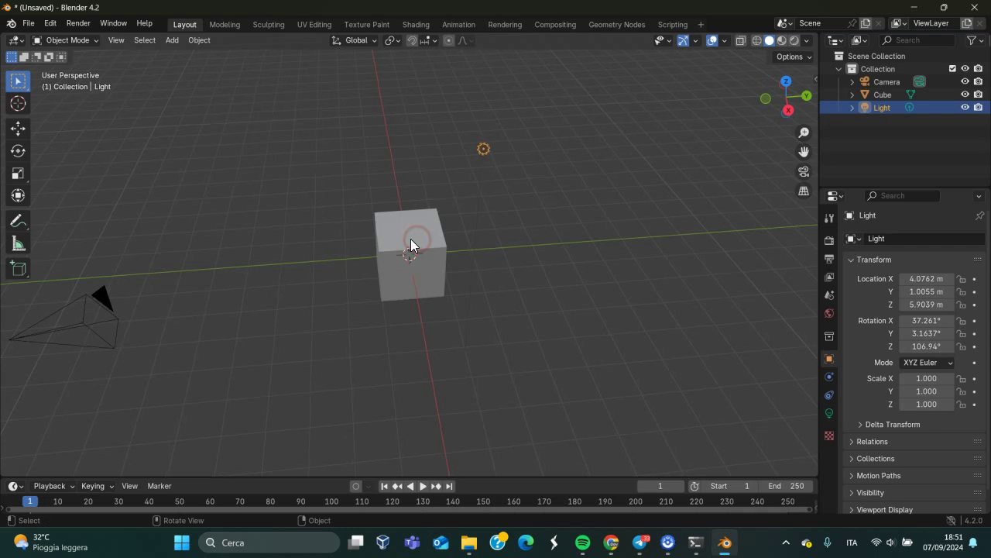
Step: Delete the default cube, leaving only the camera and light
{"action": "left_click", "coordinate": [411, 240]}
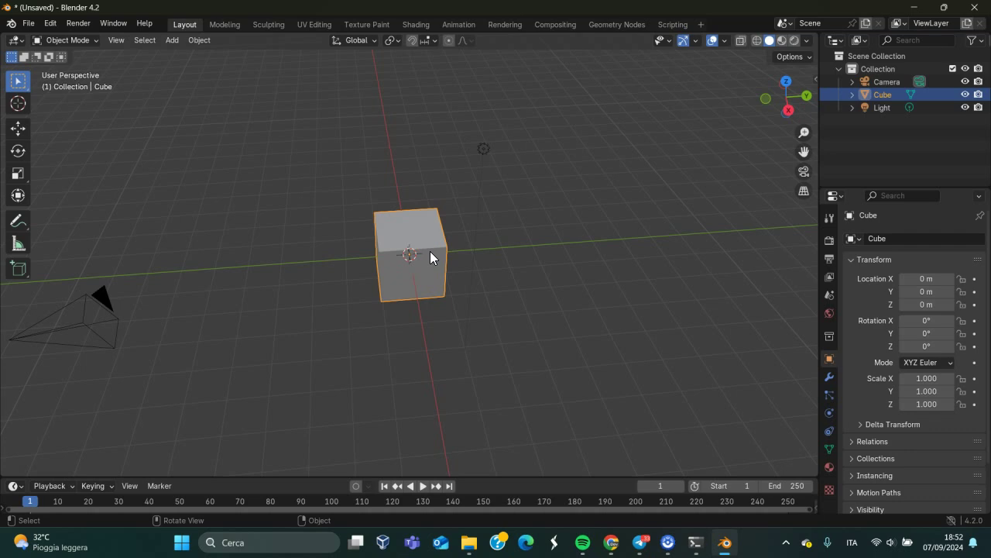
{"action": "key", "text": "x"}
{"action": "left_click", "coordinate": [430, 251]}
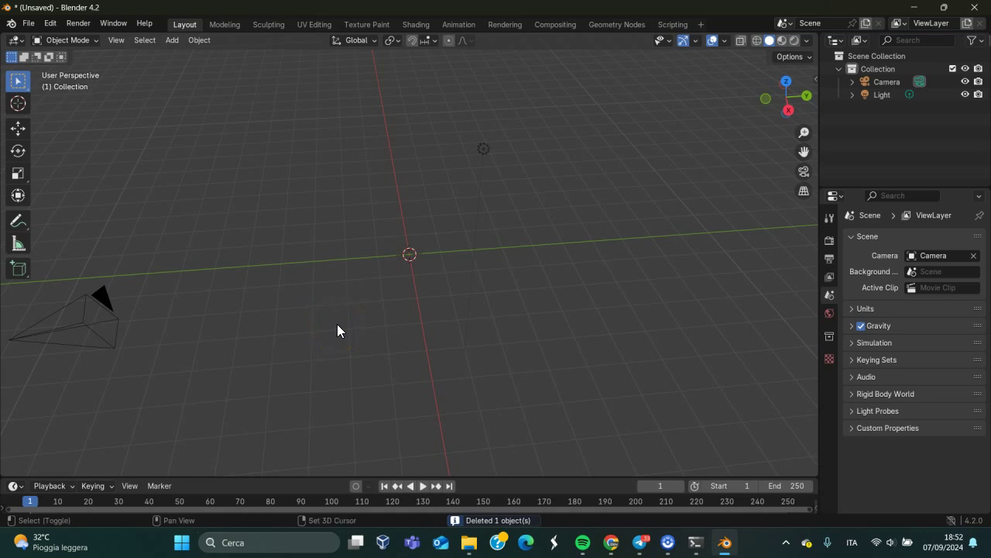
{"action": "key", "text": "shift+a"}
{"action": "mouse_move", "coordinate": [300, 276]}
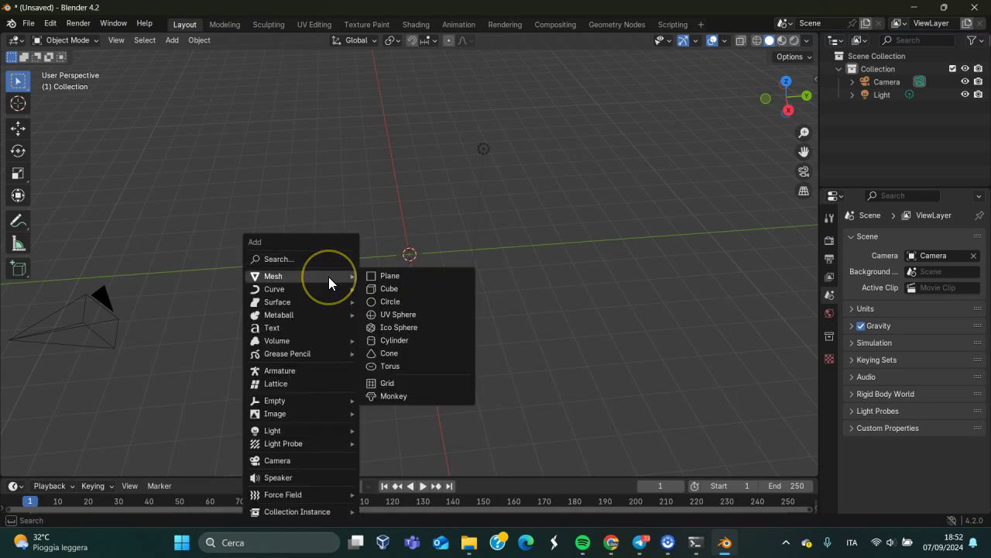
Step: Add a plane and scale it to about 4.06 on X and 5.89 on Y as a floor
{"action": "left_click", "coordinate": [401, 277]}
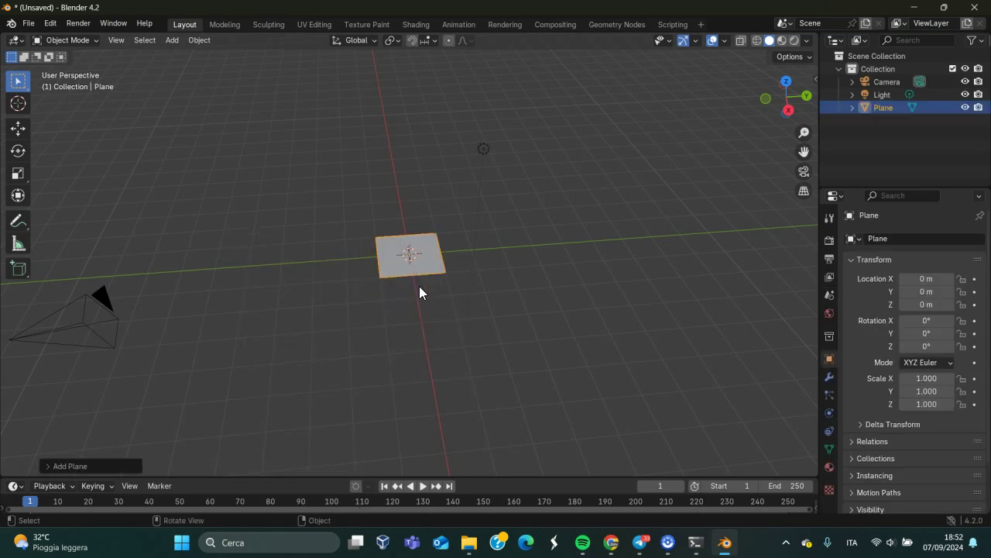
{"action": "left_click", "coordinate": [17, 175]}
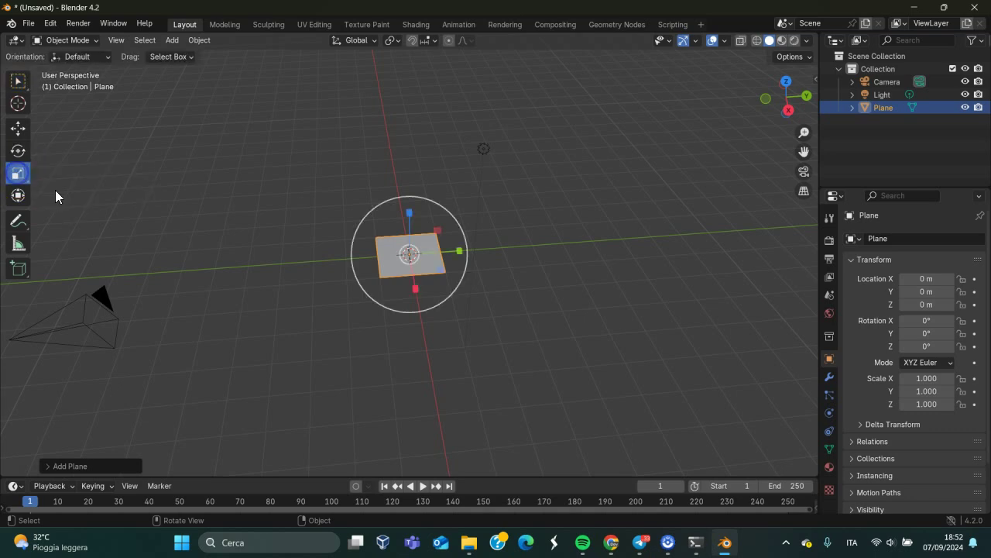
{"action": "left_click_drag", "start_coordinate": [457, 250], "coordinate": [699, 277]}
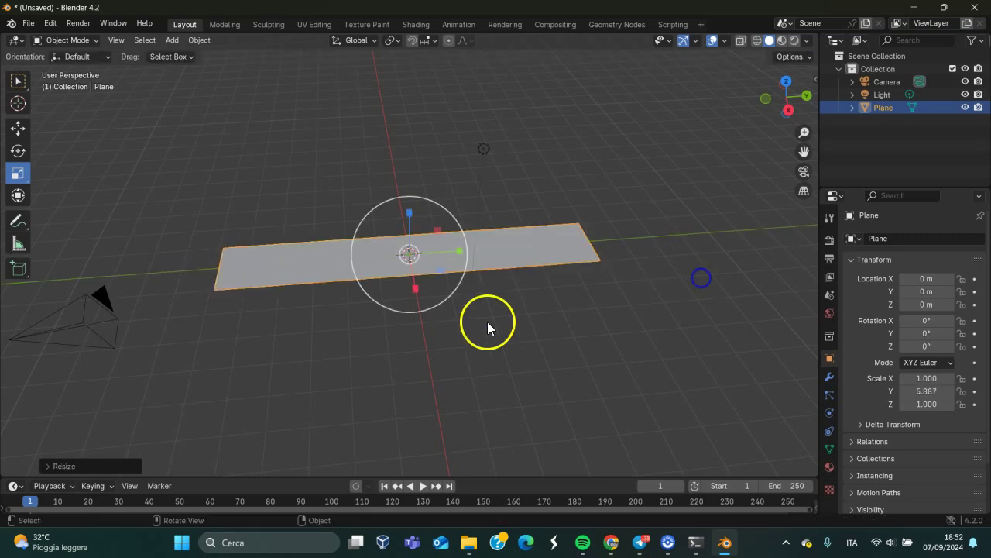
{"action": "left_click_drag", "start_coordinate": [417, 289], "coordinate": [409, 402]}
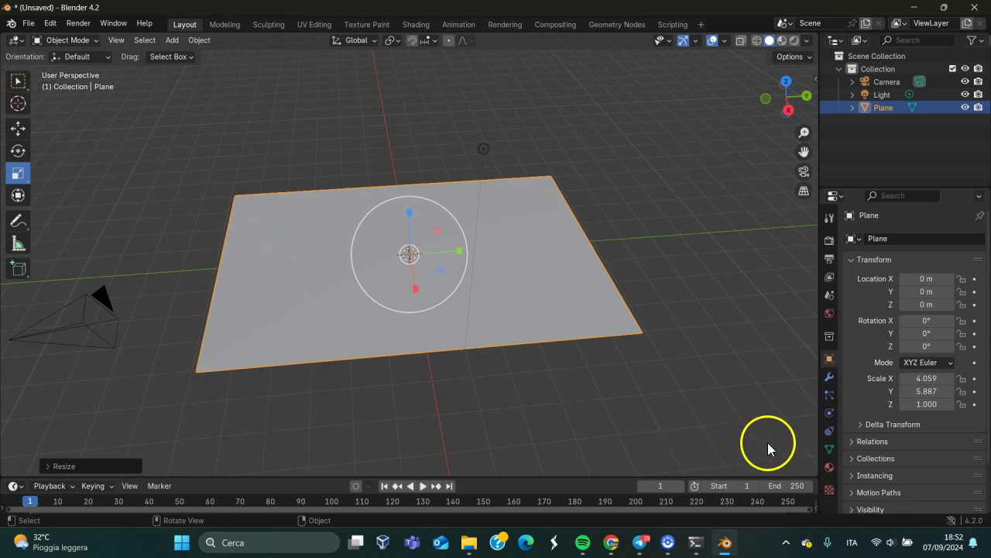
Step: Give the plane a new bright green Material.001 and switch the viewport to Material Preview shading
{"action": "left_click", "coordinate": [828, 468]}
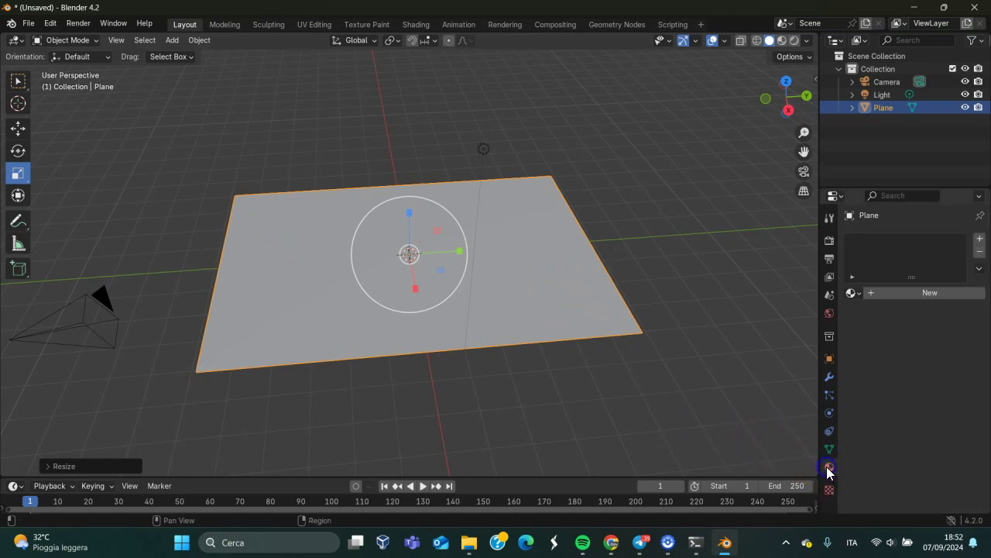
{"action": "left_click", "coordinate": [897, 291]}
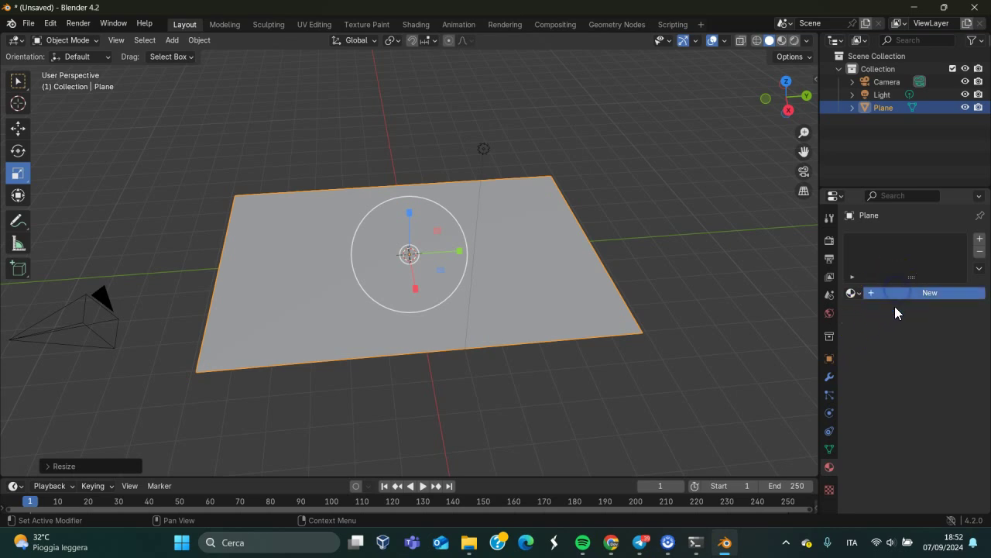
{"action": "left_click", "coordinate": [930, 376]}
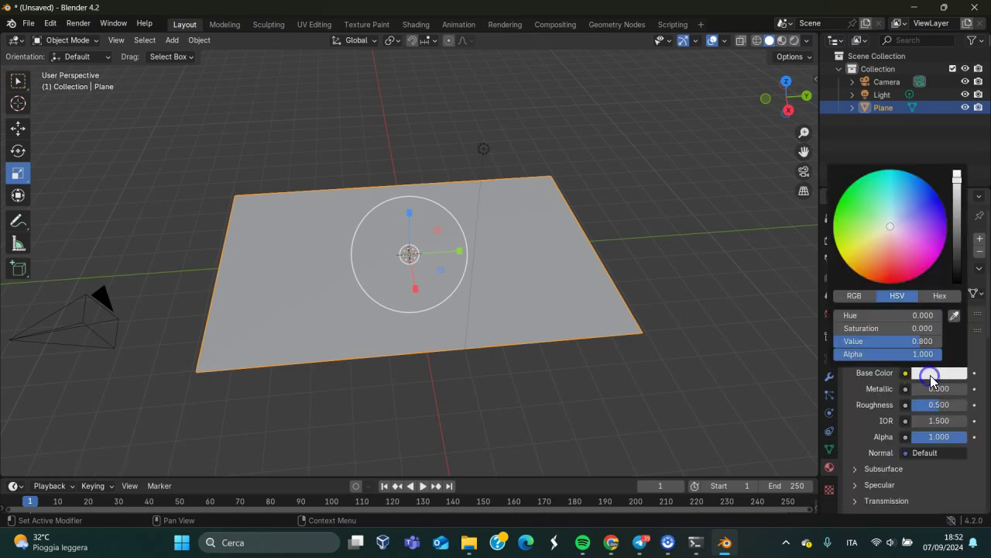
{"action": "left_click_drag", "start_coordinate": [886, 228], "coordinate": [866, 208]}
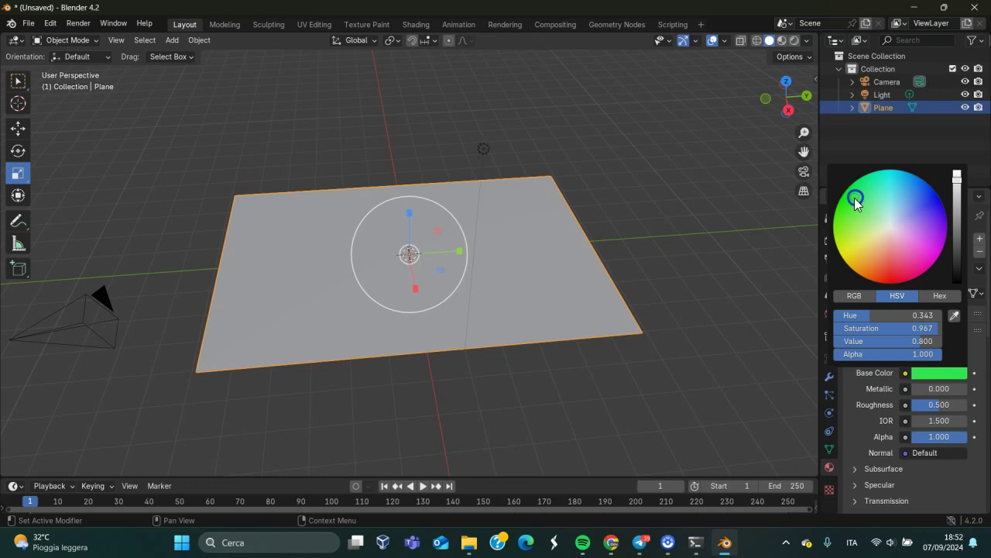
{"action": "left_click", "coordinate": [589, 261]}
{"action": "left_click", "coordinate": [794, 41]}
{"action": "mouse_move", "coordinate": [536, 260]}
{"action": "middle_mouse_down"}
{"action": "mouse_move", "coordinate": [430, 237]}
{"action": "mouse_move", "coordinate": [491, 250]}
{"action": "mouse_move", "coordinate": [546, 246]}
{"action": "middle_mouse_up"}
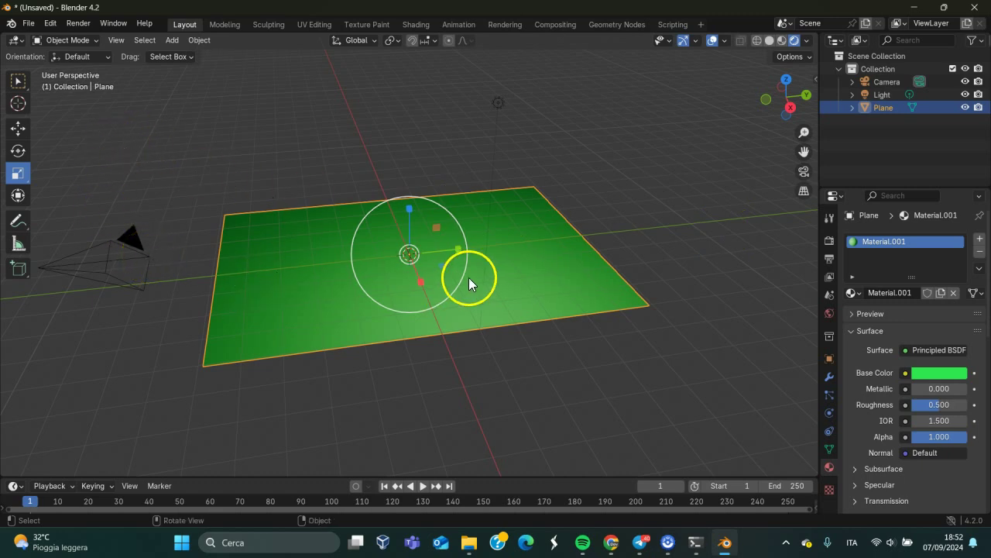
{"action": "left_click", "coordinate": [14, 85]}
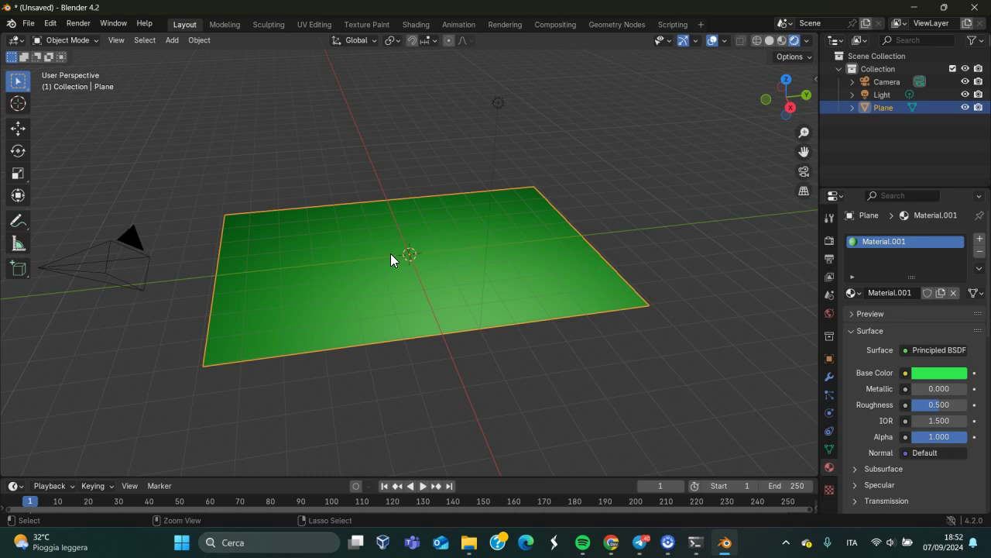
Step: Add a new cube at the origin and select it
{"action": "key", "text": "shift+a"}
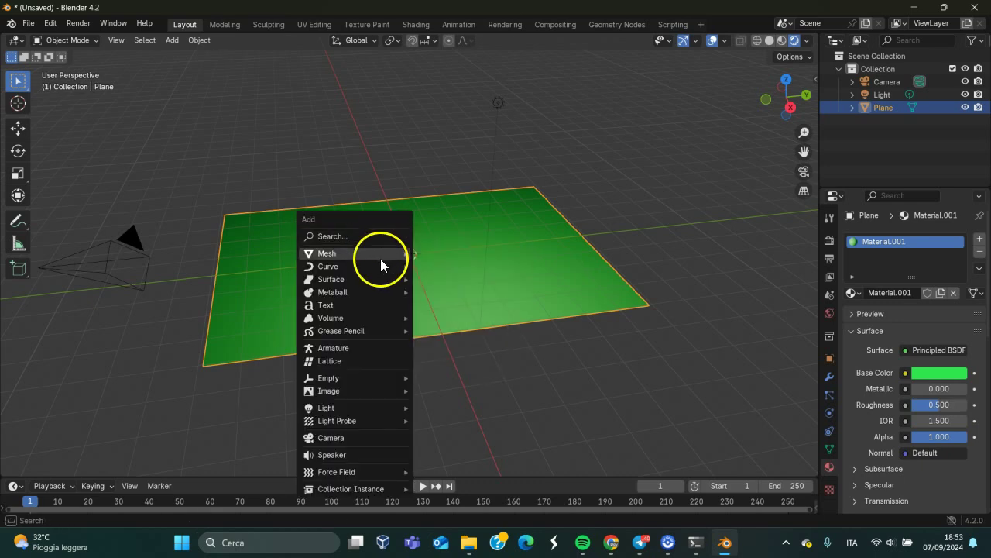
{"action": "mouse_move", "coordinate": [341, 253]}
{"action": "left_click", "coordinate": [443, 263]}
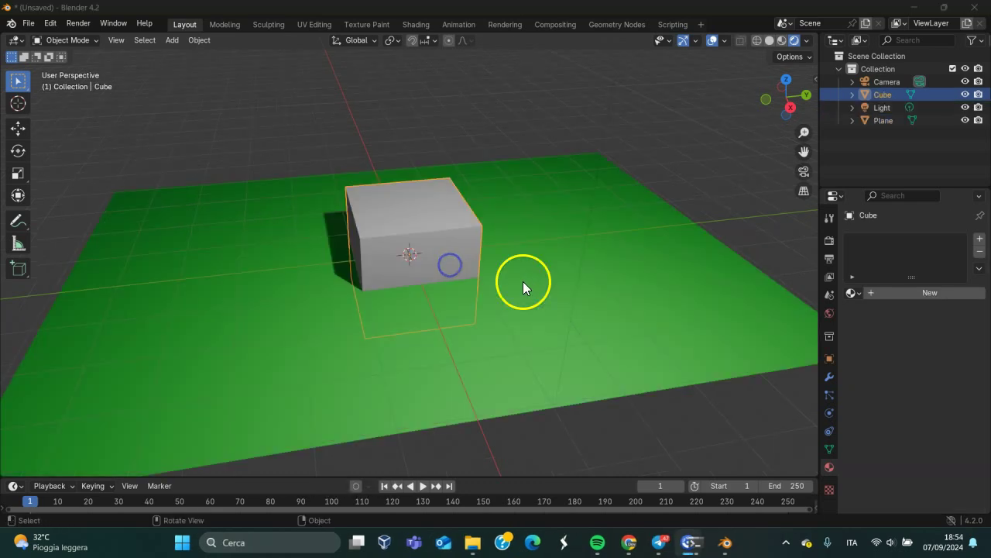
{"action": "scroll", "coordinate": [519, 285], "scroll_direction": "down", "scroll_amount": 4}
{"action": "scroll", "coordinate": [517, 286], "scroll_direction": "up", "scroll_amount": 2}
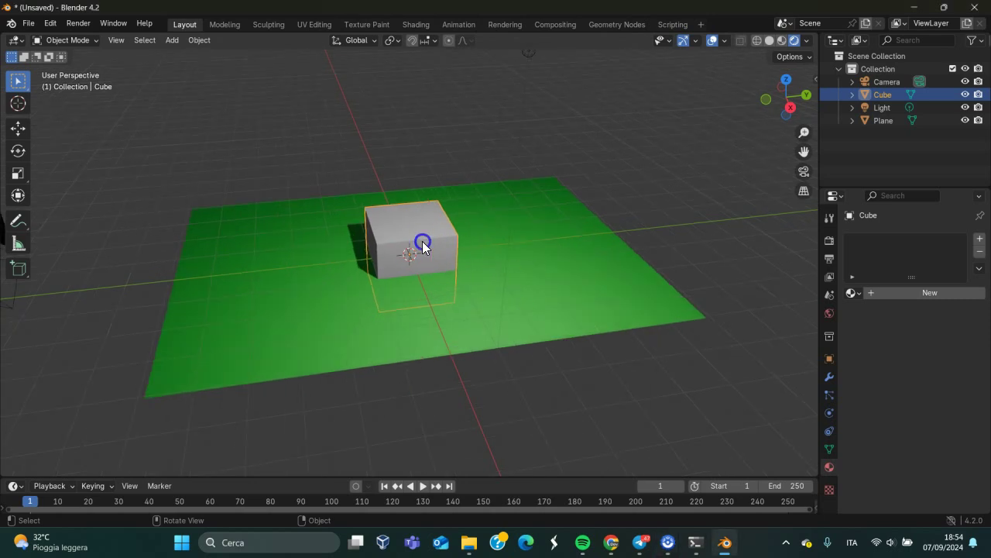
{"action": "right_click", "coordinate": [422, 245]}
{"action": "left_click", "coordinate": [511, 246]}
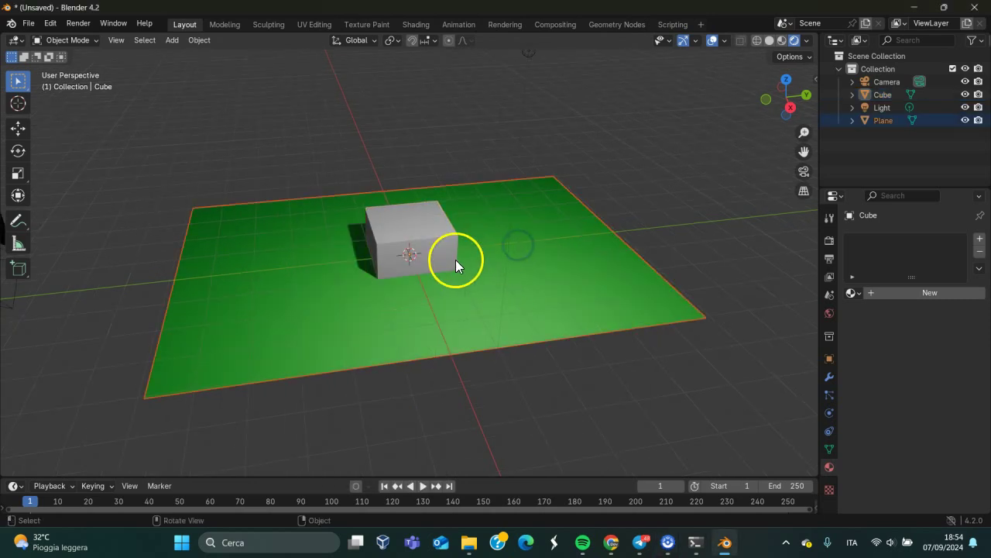
{"action": "left_click", "coordinate": [418, 254]}
{"action": "middle_click_drag", "start_coordinate": [422, 253], "coordinate": [540, 229]}
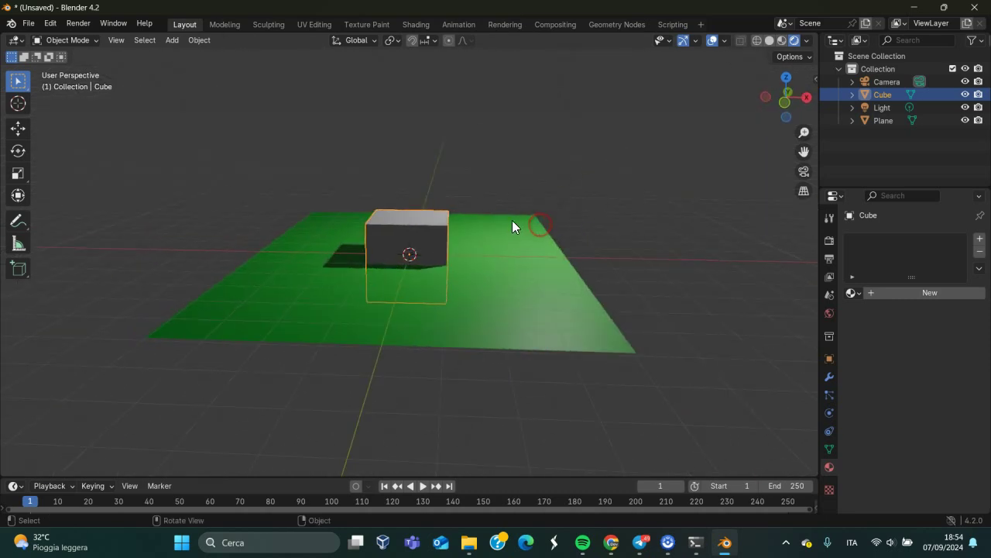
Step: Raise the cube above the green plane and slide it toward the plane's right side
{"action": "left_click", "coordinate": [18, 129]}
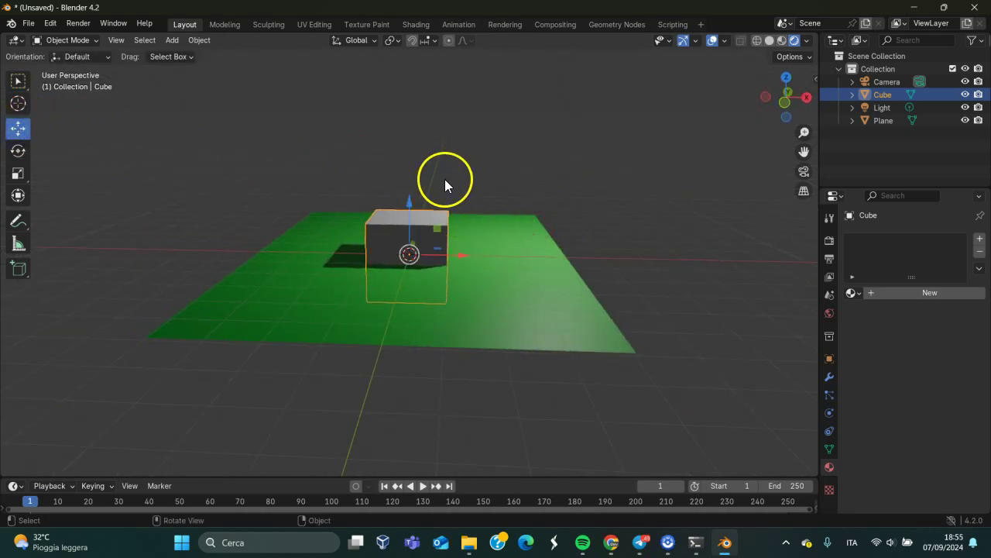
{"action": "left_click_drag", "start_coordinate": [410, 207], "coordinate": [419, 172]}
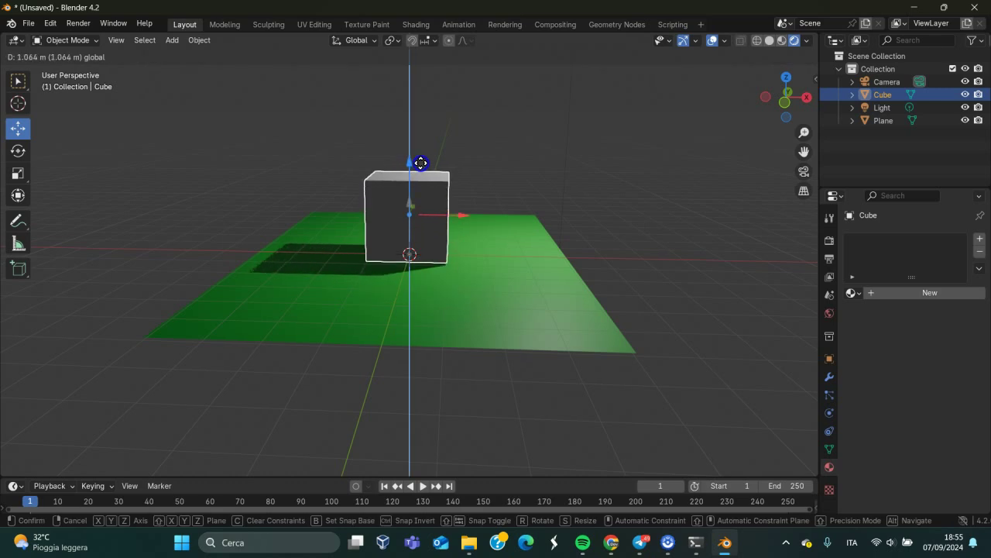
{"action": "middle_click_drag", "start_coordinate": [442, 232], "coordinate": [304, 270]}
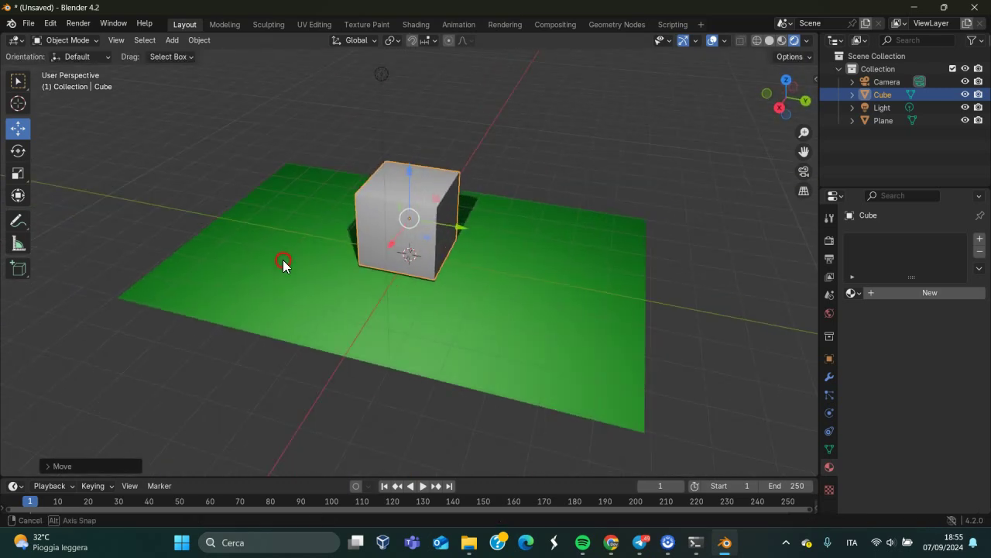
{"action": "left_click_drag", "start_coordinate": [388, 259], "coordinate": [495, 267]}
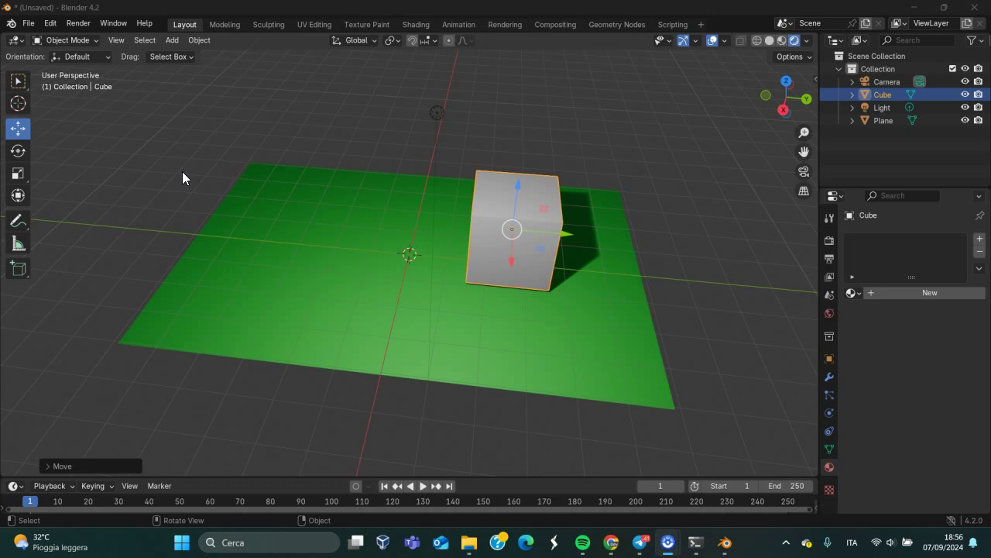
{"action": "left_click", "coordinate": [276, 224]}
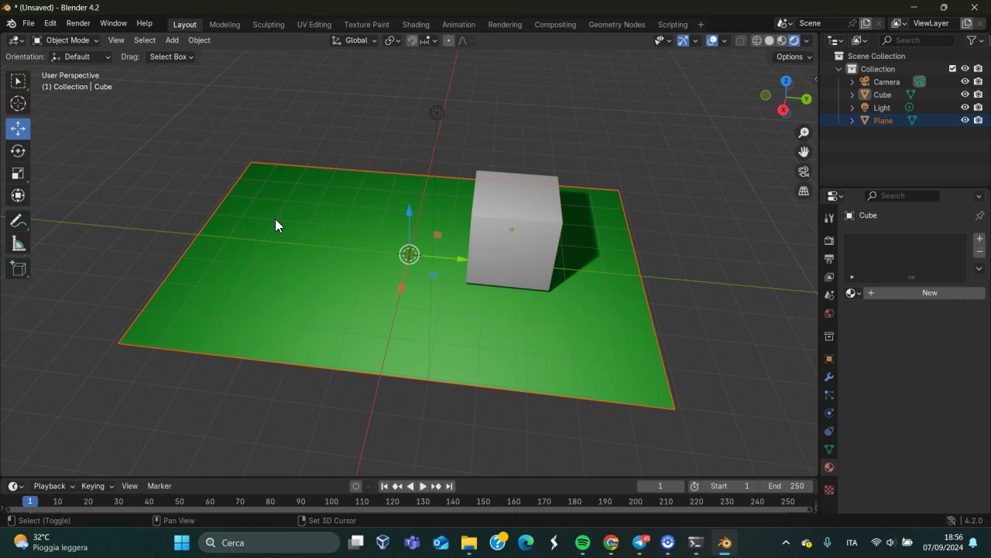
Step: Add a second cube, Cube.001, and move it beside the first on the plane
{"action": "key", "text": "shift+a"}
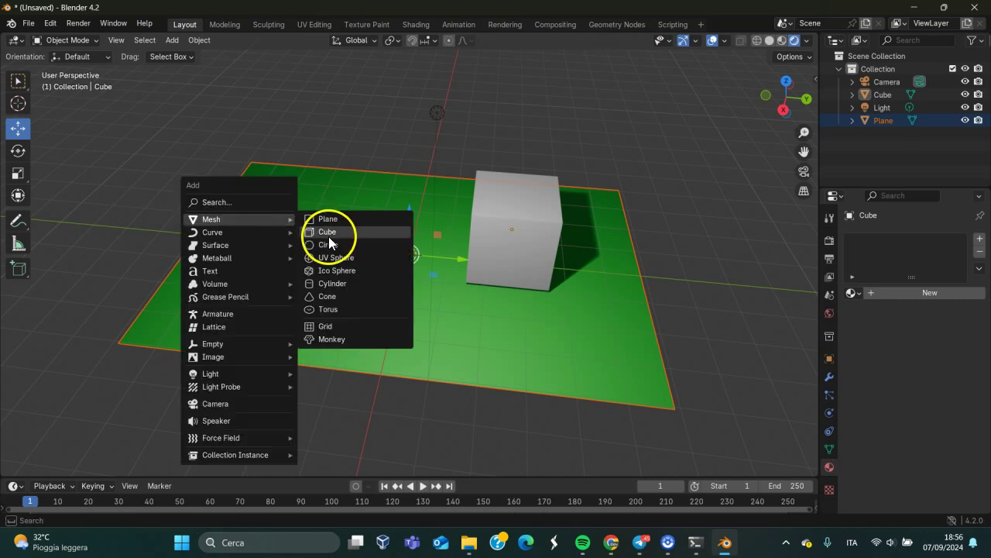
{"action": "left_click", "coordinate": [327, 231]}
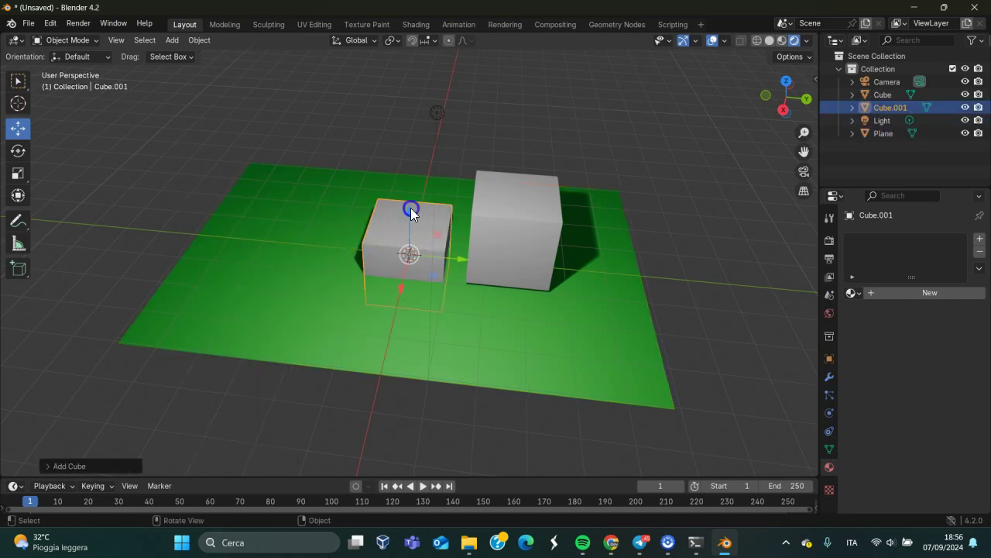
{"action": "left_click_drag", "start_coordinate": [411, 211], "coordinate": [408, 159]}
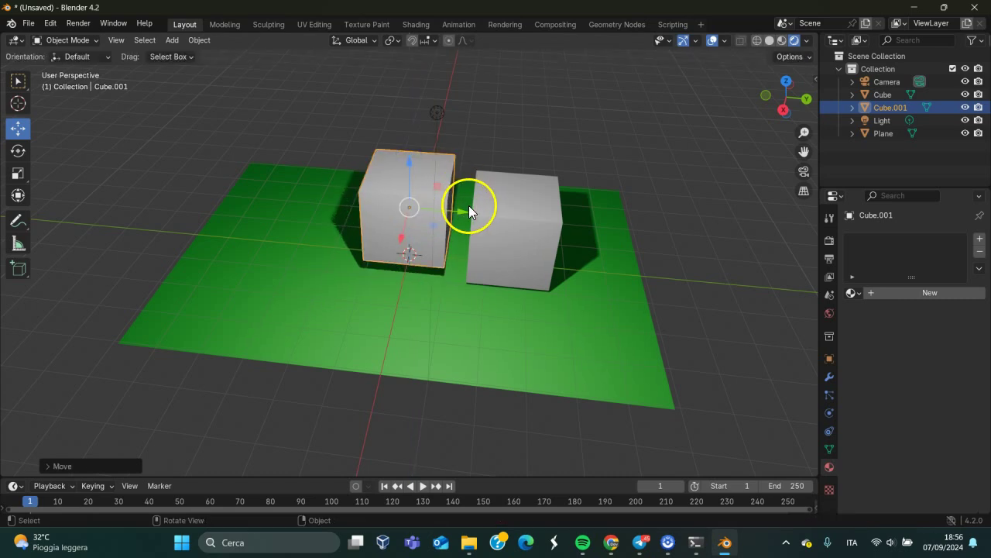
{"action": "left_click_drag", "start_coordinate": [469, 205], "coordinate": [375, 233]}
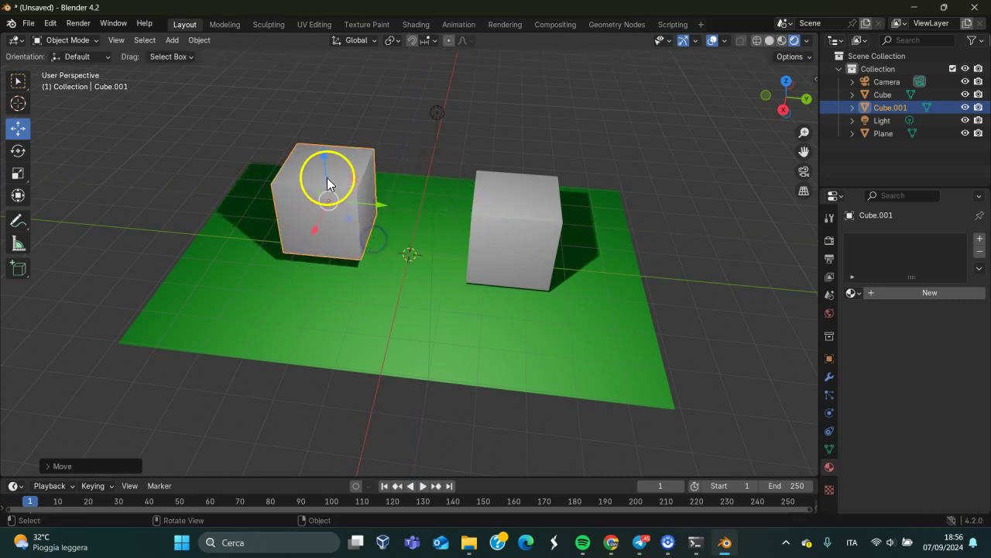
{"action": "left_click_drag", "start_coordinate": [324, 155], "coordinate": [335, 168]}
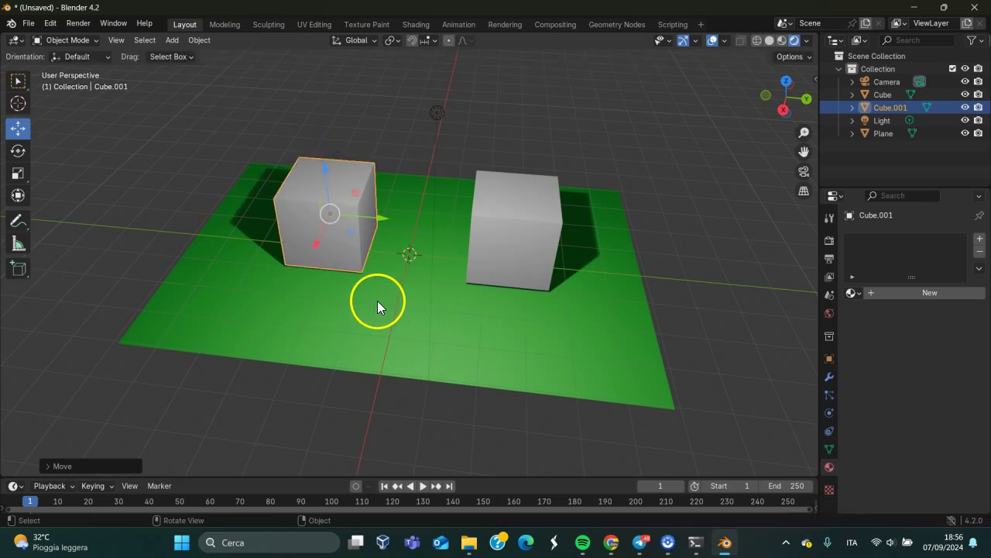
{"action": "mouse_move", "coordinate": [377, 300]}
{"action": "middle_mouse_down"}
{"action": "mouse_move", "coordinate": [395, 292]}
{"action": "mouse_move", "coordinate": [267, 283]}
{"action": "mouse_move", "coordinate": [257, 299]}
{"action": "middle_mouse_up"}
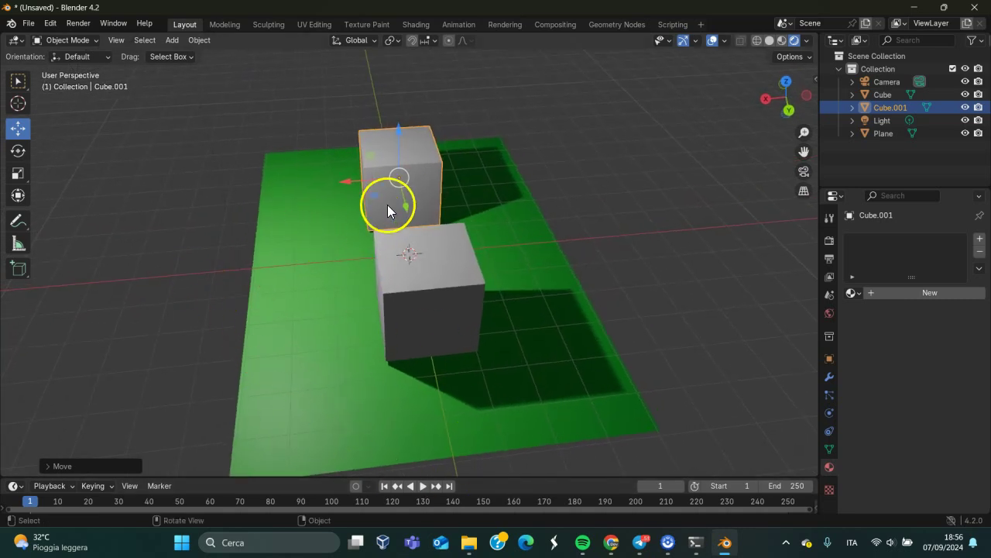
Step: Stretch Cube.001 about 1.5 times along X into a long box
{"action": "left_click", "coordinate": [18, 173]}
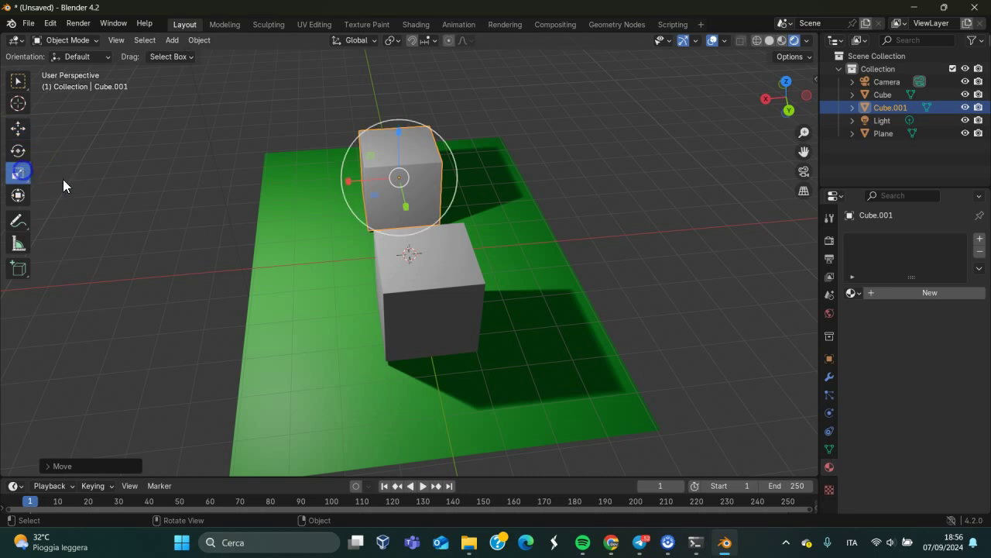
{"action": "left_click_drag", "start_coordinate": [346, 179], "coordinate": [271, 182]}
{"action": "mouse_move", "coordinate": [368, 241]}
{"action": "middle_mouse_down"}
{"action": "mouse_move", "coordinate": [480, 227]}
{"action": "mouse_move", "coordinate": [420, 223]}
{"action": "middle_mouse_up"}
Step: Adjust the first cube's height along Z so it rests on the plane
{"action": "left_click", "coordinate": [481, 244]}
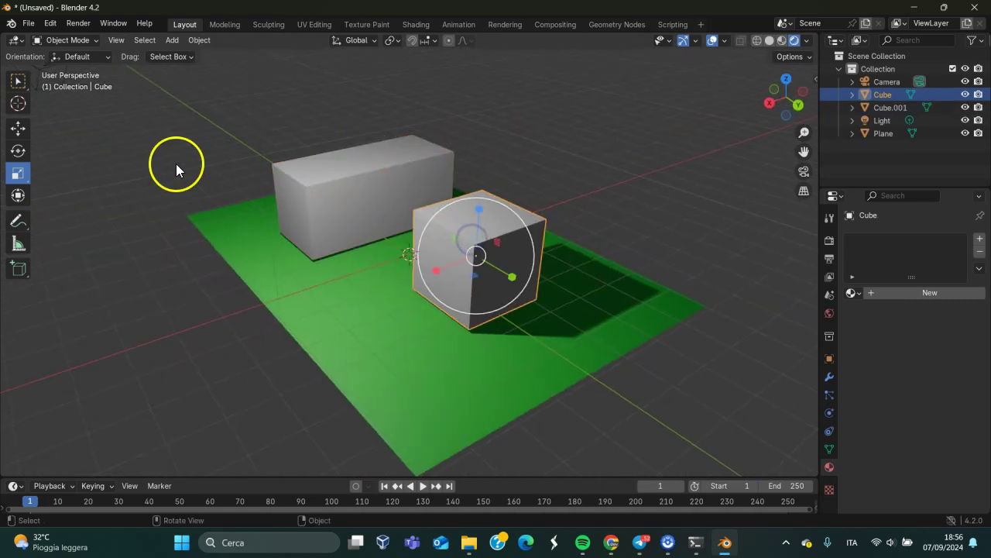
{"action": "left_click", "coordinate": [15, 132]}
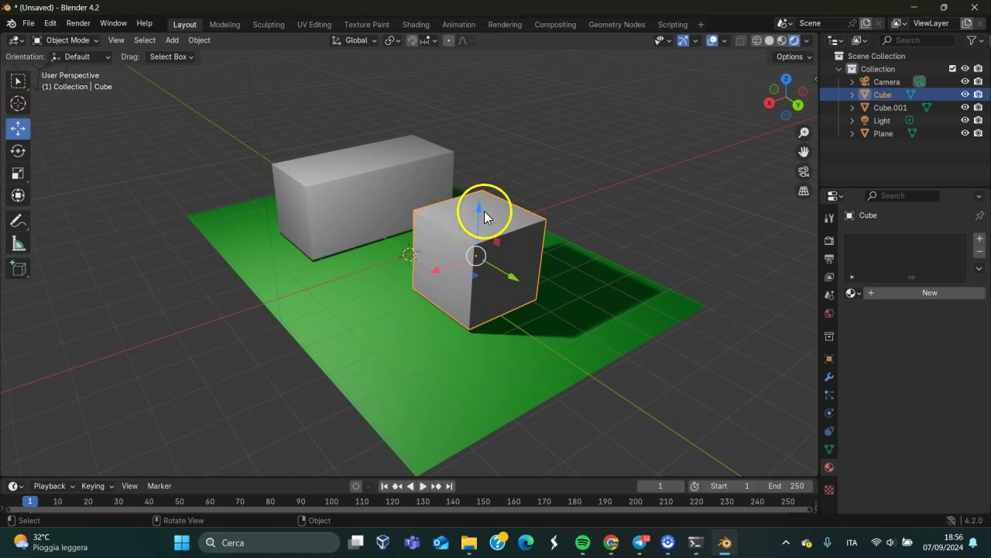
{"action": "mouse_move", "coordinate": [480, 204]}
{"action": "left_mouse_down"}
{"action": "mouse_move", "coordinate": [480, 219]}
{"action": "mouse_move", "coordinate": [481, 210]}
{"action": "left_mouse_up"}
{"action": "middle_click_drag", "start_coordinate": [481, 210], "coordinate": [572, 200]}
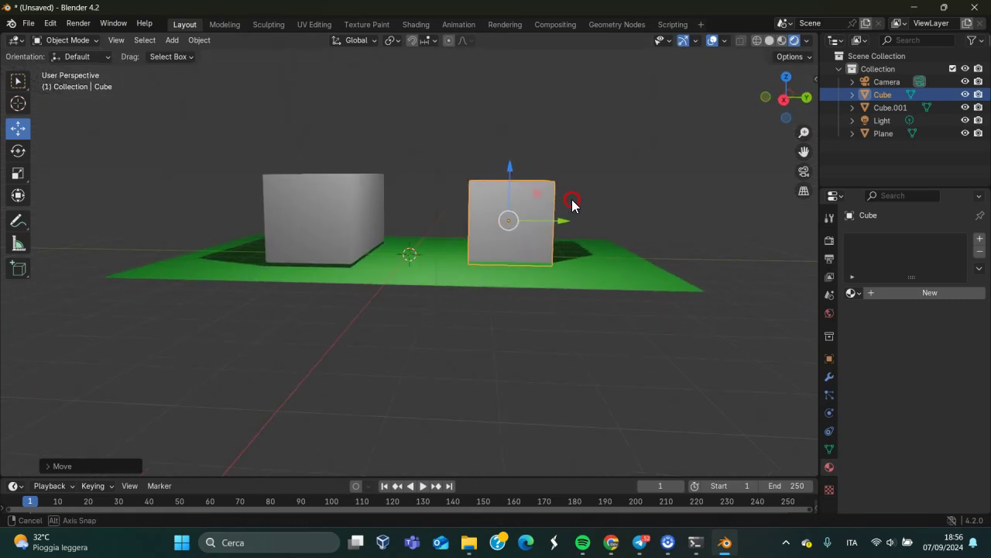
Step: Move the long box vertically onto the plane and enter Edit Mode on it
{"action": "left_click", "coordinate": [334, 194]}
{"action": "left_click_drag", "start_coordinate": [332, 160], "coordinate": [392, 208]}
{"action": "mouse_move", "coordinate": [392, 208]}
{"action": "middle_mouse_down"}
{"action": "mouse_move", "coordinate": [126, 270]}
{"action": "mouse_move", "coordinate": [147, 262]}
{"action": "middle_mouse_up"}
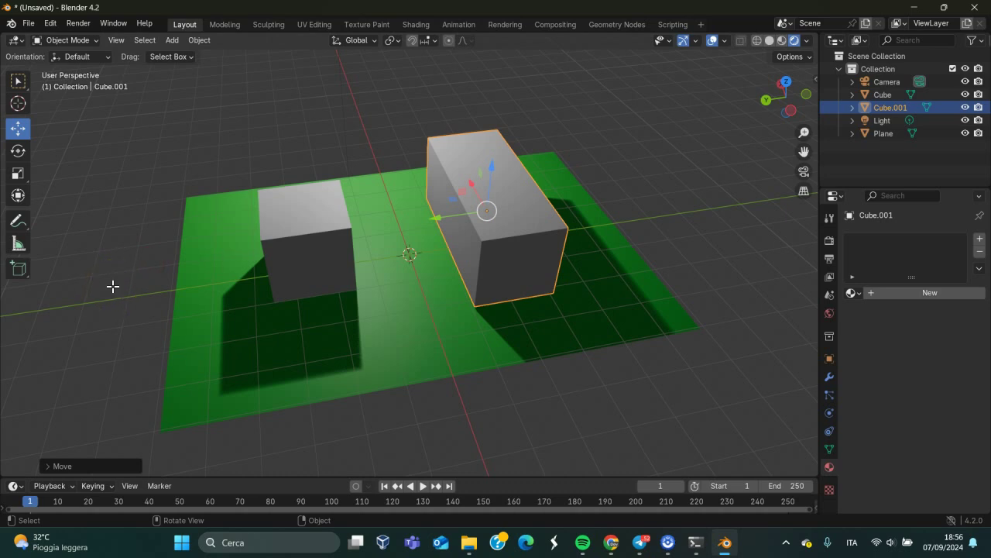
{"action": "key", "text": "Tab"}
{"action": "left_click_drag", "start_coordinate": [113, 286], "coordinate": [114, 285]}
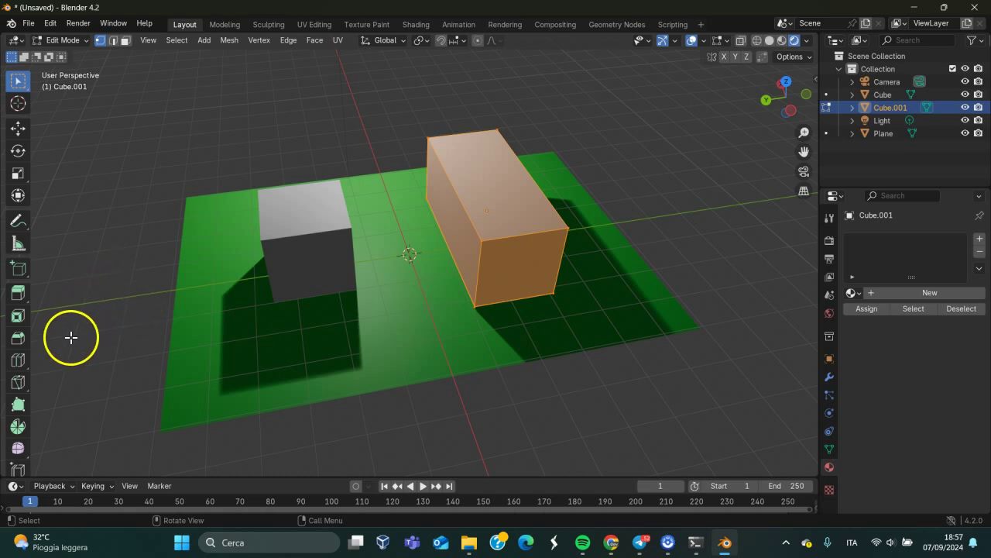
Step: Deselect the long box's mesh, switch to Face select mode and activate the Bevel tool
{"action": "left_click", "coordinate": [312, 241]}
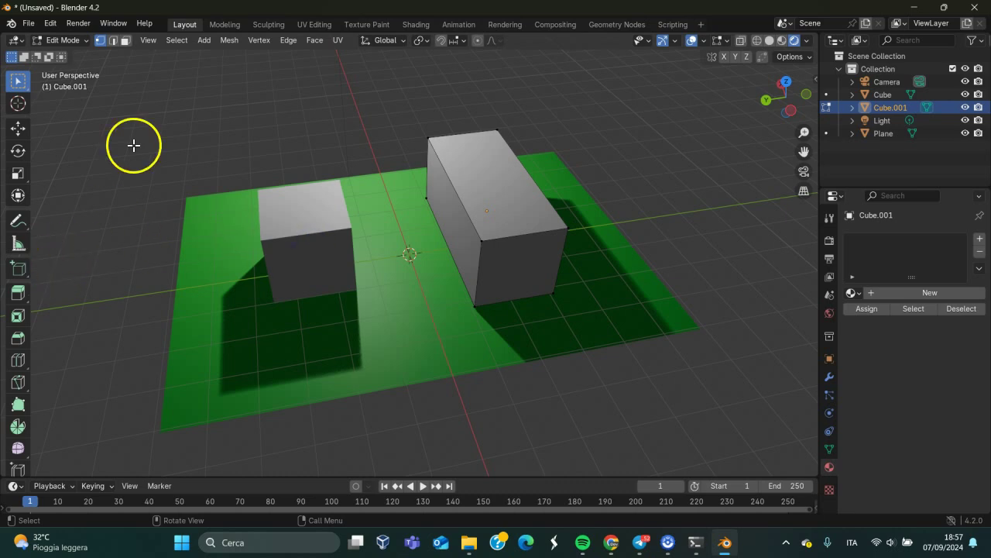
{"action": "left_click", "coordinate": [123, 47]}
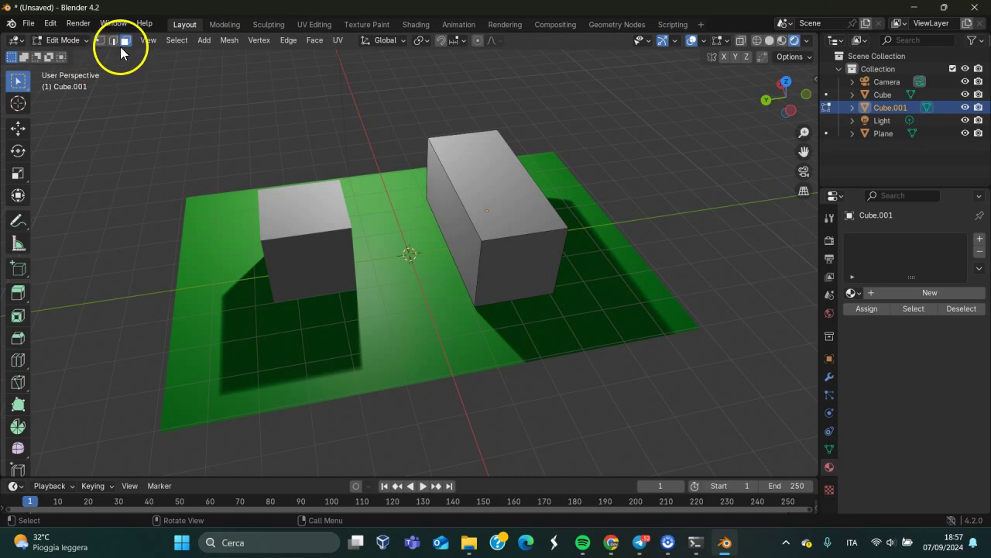
{"action": "left_click", "coordinate": [18, 339]}
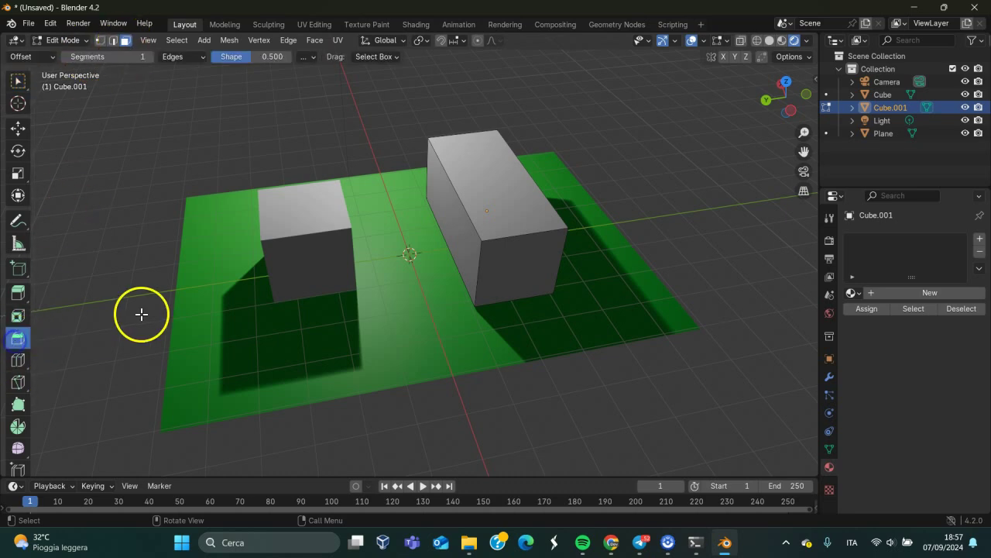
{"action": "left_click", "coordinate": [316, 210]}
{"action": "left_click", "coordinate": [305, 208]}
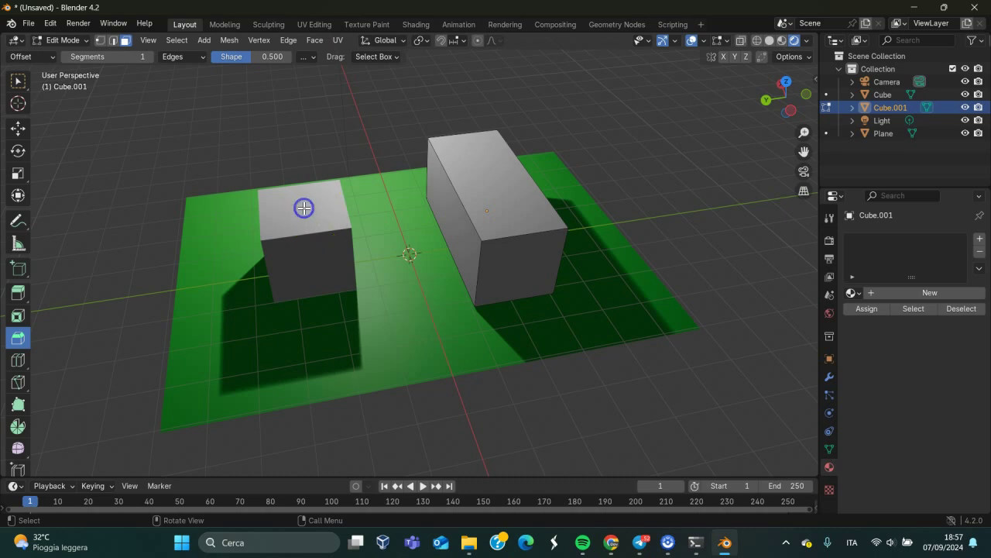
{"action": "right_click", "coordinate": [305, 208]}
{"action": "left_click", "coordinate": [341, 160]}
{"action": "scroll", "coordinate": [277, 192], "scroll_direction": "up", "scroll_amount": 3}
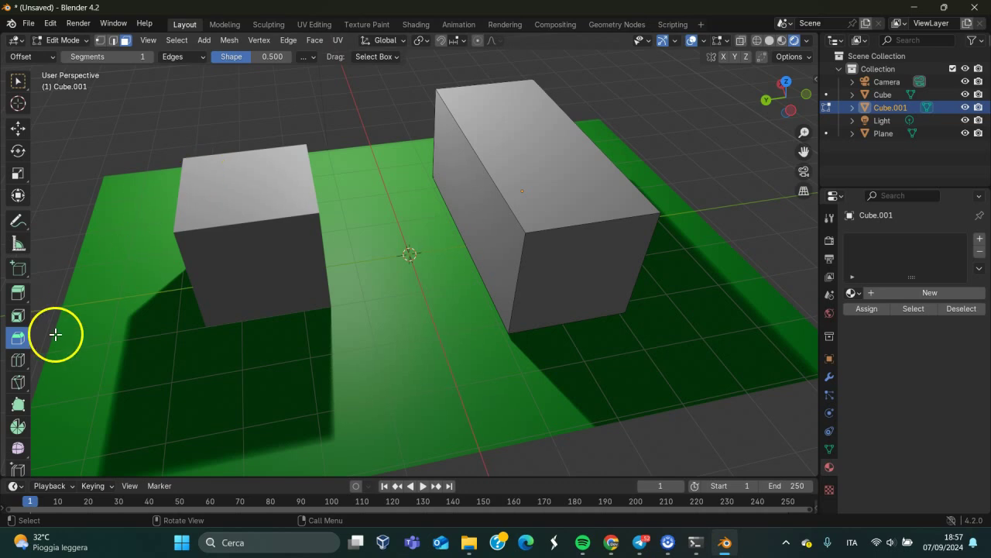
{"action": "middle_click_drag", "start_coordinate": [246, 210], "coordinate": [388, 190]}
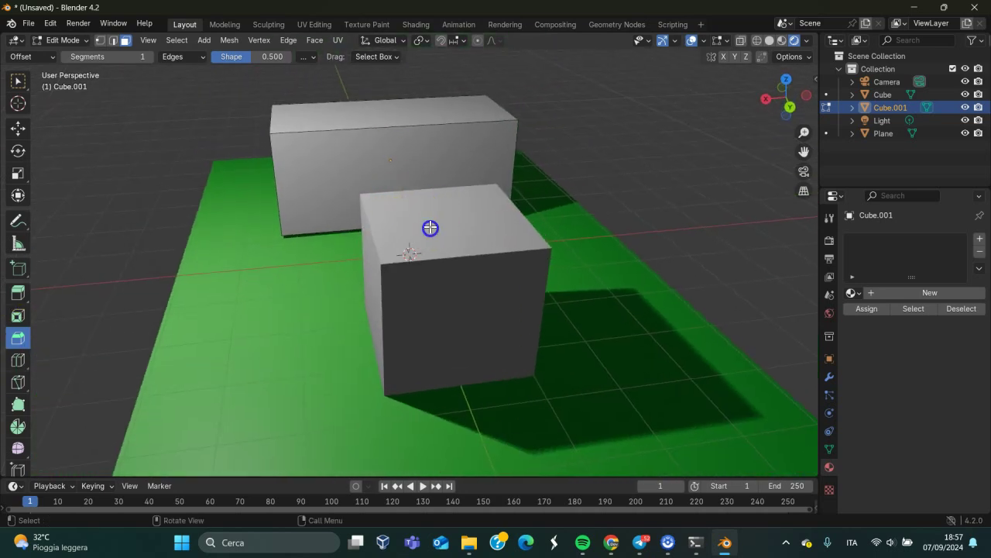
{"action": "mouse_move", "coordinate": [431, 225]}
{"action": "middle_mouse_down"}
{"action": "mouse_move", "coordinate": [365, 197]}
{"action": "mouse_move", "coordinate": [272, 222]}
{"action": "mouse_move", "coordinate": [355, 241]}
{"action": "mouse_move", "coordinate": [451, 241]}
{"action": "mouse_move", "coordinate": [503, 222]}
{"action": "mouse_move", "coordinate": [486, 225]}
{"action": "middle_mouse_up"}
Step: Give Cube.001 a new Material.002 with a blue base colour
{"action": "middle_click_drag", "start_coordinate": [382, 233], "coordinate": [250, 232]}
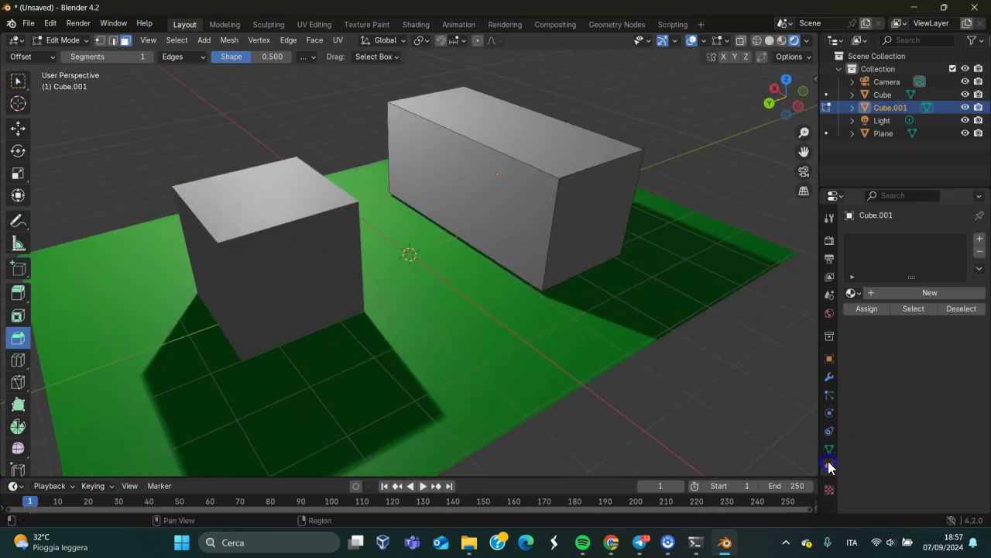
{"action": "left_click", "coordinate": [920, 293]}
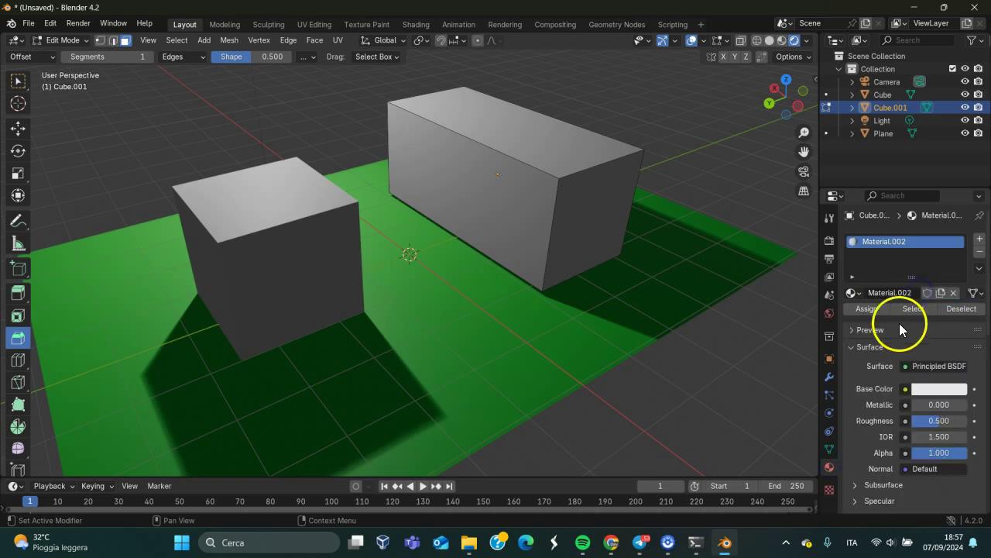
{"action": "left_click", "coordinate": [935, 388]}
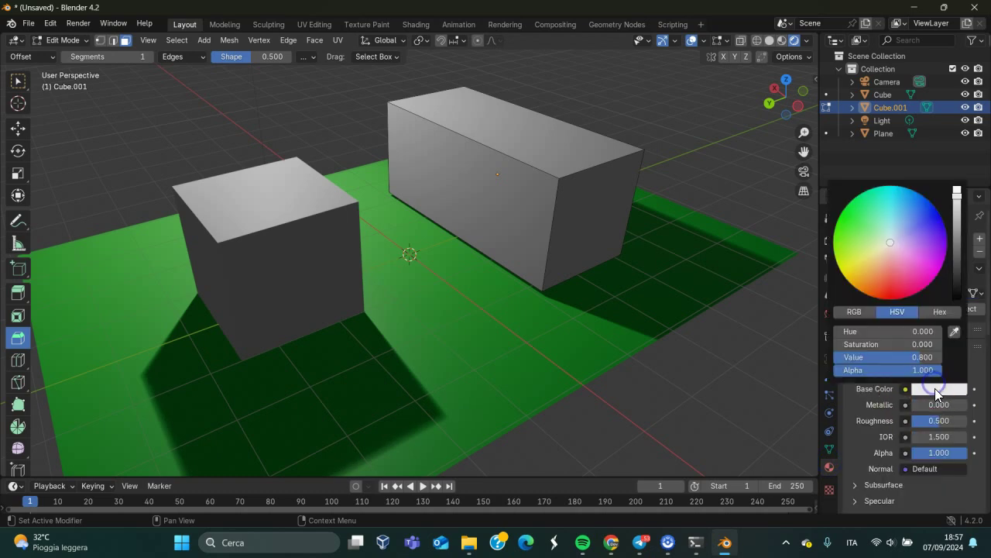
{"action": "left_click_drag", "start_coordinate": [891, 248], "coordinate": [891, 203]}
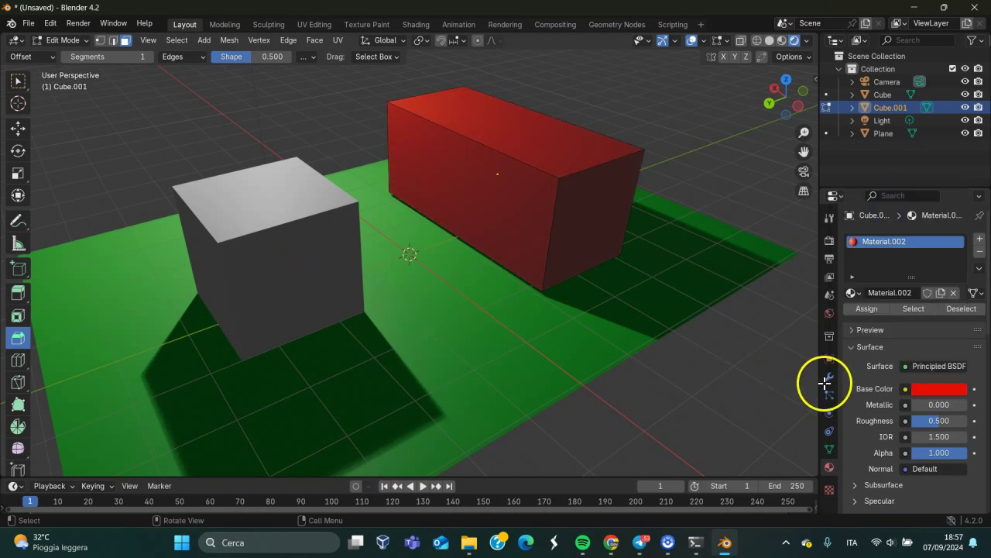
{"action": "left_click", "coordinate": [938, 388]}
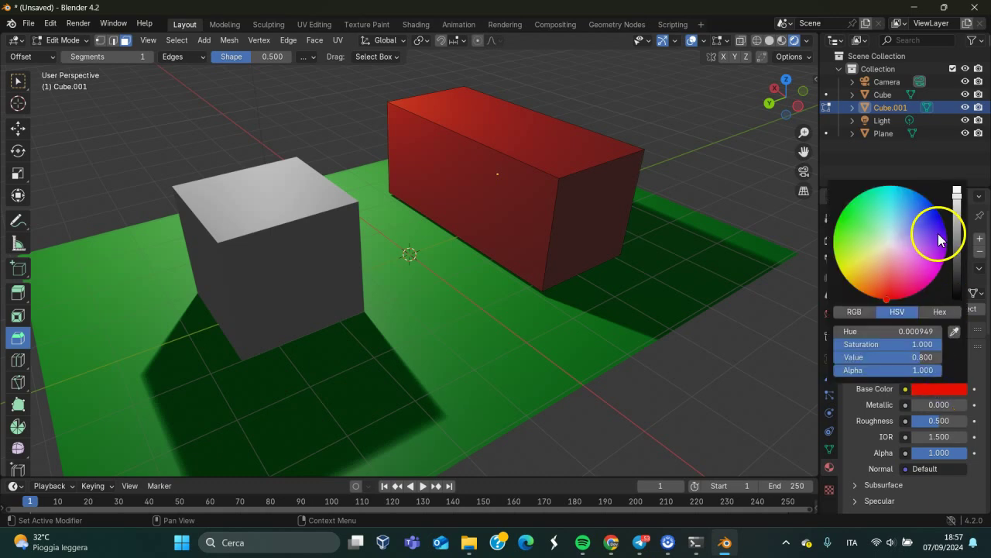
{"action": "left_click", "coordinate": [938, 225]}
{"action": "left_click", "coordinate": [945, 395]}
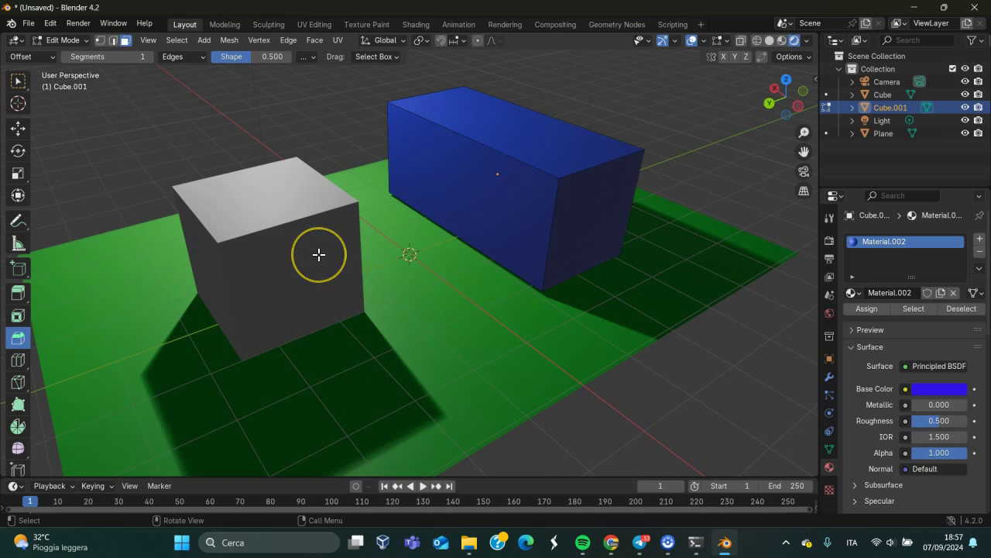
{"action": "middle_click_drag", "start_coordinate": [325, 254], "coordinate": [341, 244]}
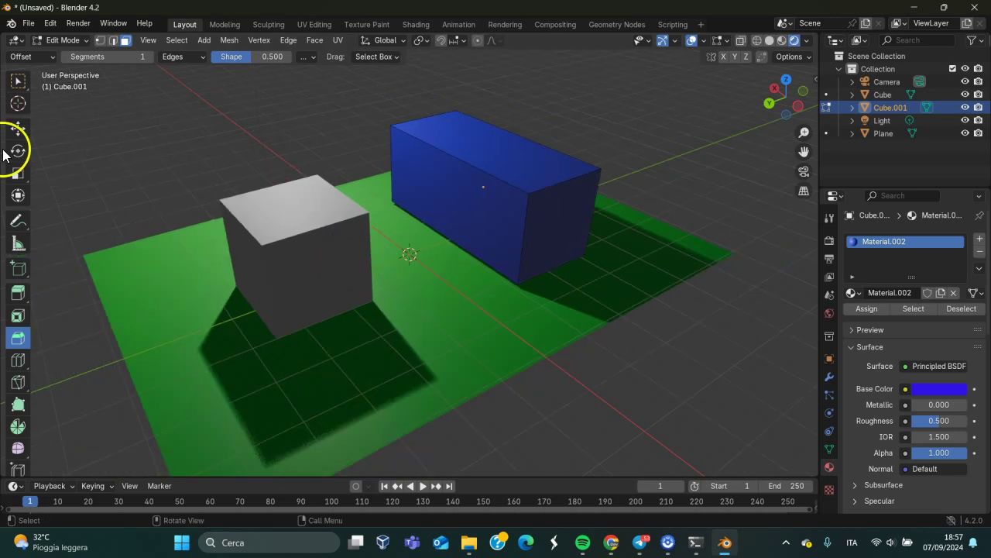
{"action": "left_click", "coordinate": [18, 80]}
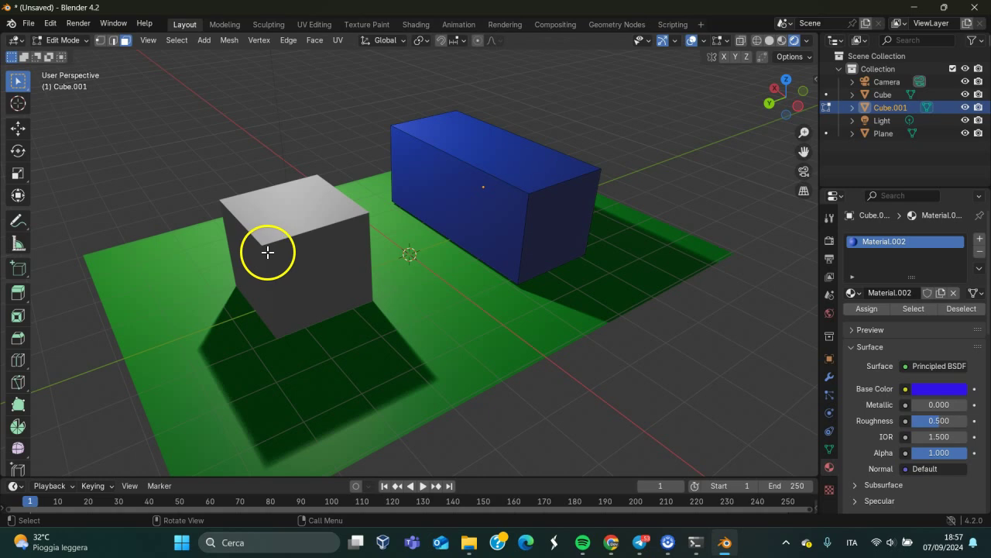
{"action": "key", "text": "Tab"}
Step: Give the first cube a new red Material.003 and view the scene in Material Preview
{"action": "left_click", "coordinate": [276, 268]}
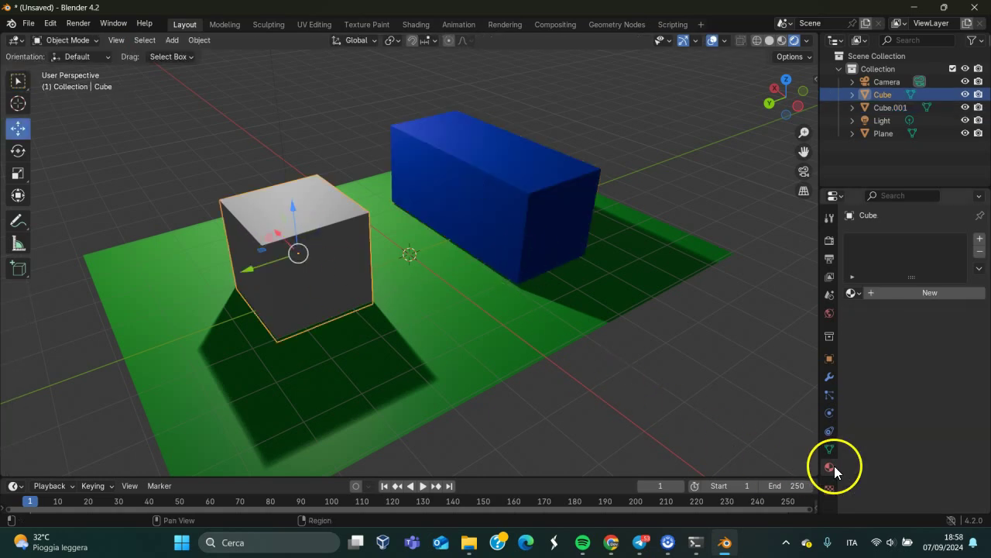
{"action": "left_click", "coordinate": [912, 293]}
{"action": "left_click", "coordinate": [942, 373]}
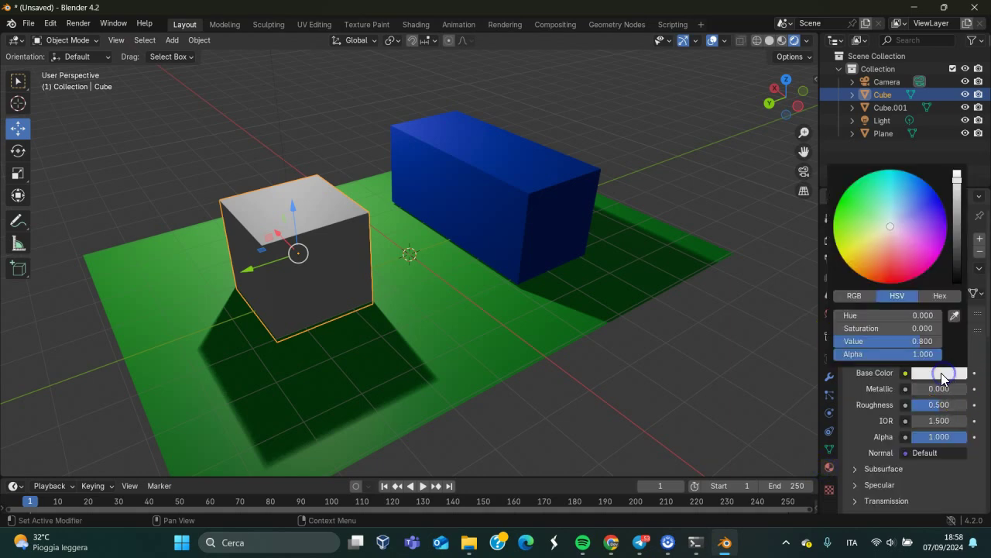
{"action": "left_click_drag", "start_coordinate": [909, 258], "coordinate": [890, 183]}
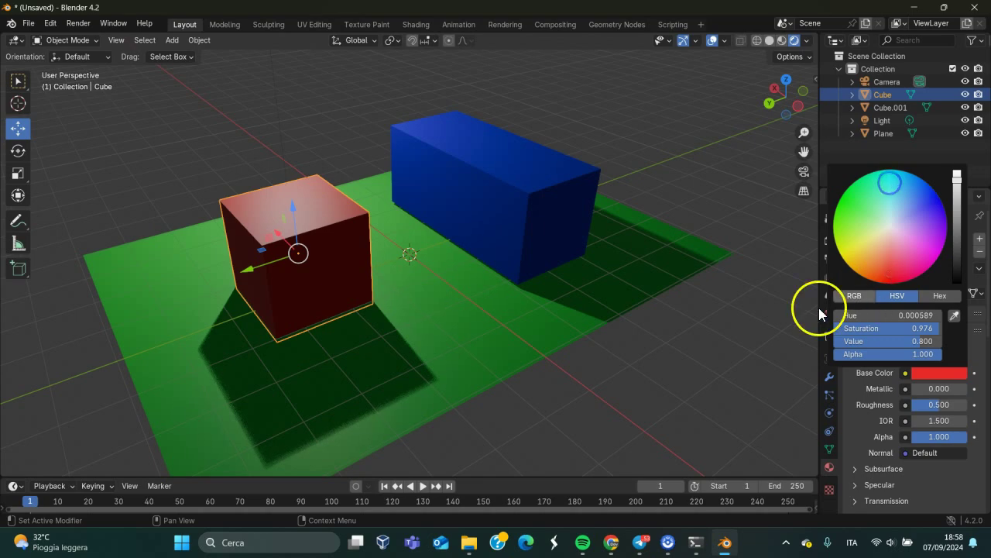
{"action": "mouse_move", "coordinate": [605, 304]}
{"action": "middle_mouse_down"}
{"action": "mouse_move", "coordinate": [386, 307]}
{"action": "mouse_move", "coordinate": [578, 268]}
{"action": "mouse_move", "coordinate": [708, 282]}
{"action": "mouse_move", "coordinate": [620, 281]}
{"action": "mouse_move", "coordinate": [675, 281]}
{"action": "mouse_move", "coordinate": [681, 293]}
{"action": "mouse_move", "coordinate": [608, 328]}
{"action": "mouse_move", "coordinate": [579, 318]}
{"action": "middle_mouse_up"}
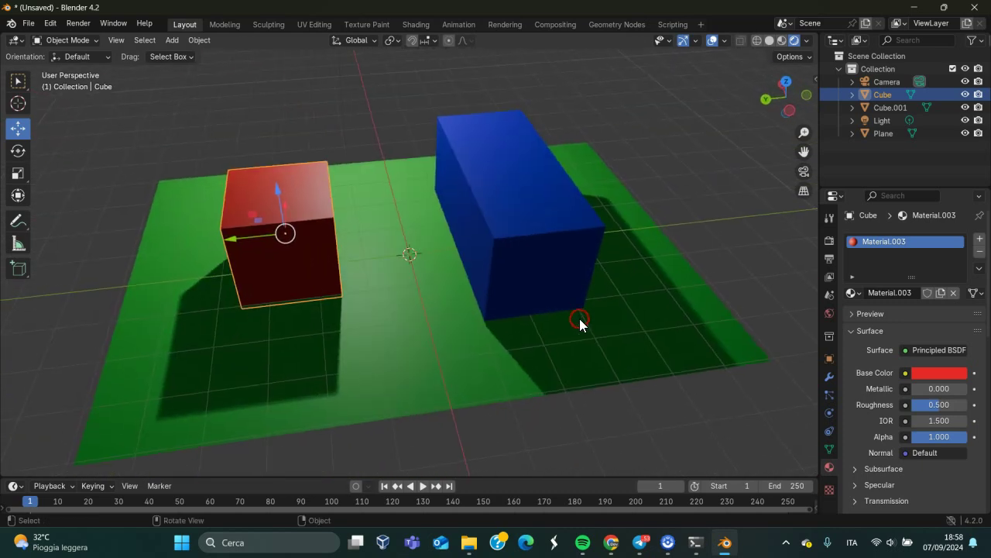
{"action": "left_click", "coordinate": [781, 41]}
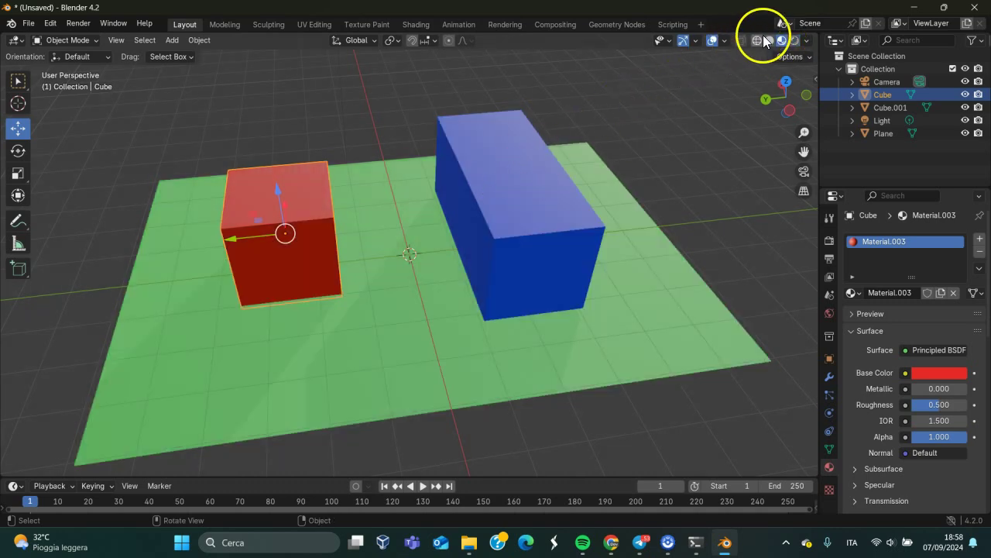
Step: Switch to Solid shading and enter Edit Mode on the first cube
{"action": "left_click", "coordinate": [770, 41]}
{"action": "middle_click_drag", "start_coordinate": [395, 215], "coordinate": [170, 235]}
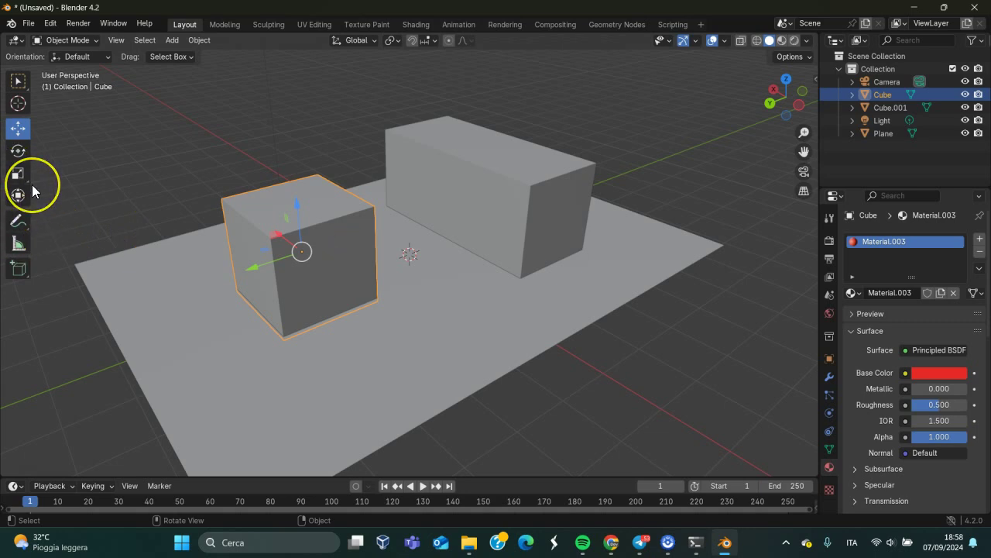
{"action": "left_click_drag", "start_coordinate": [24, 257], "coordinate": [86, 258]}
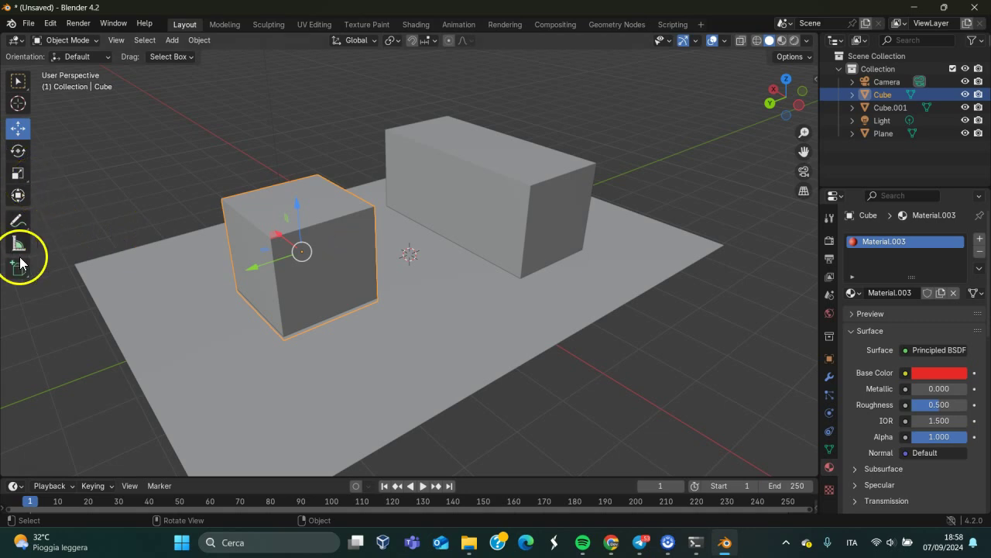
{"action": "key", "text": "Tab"}
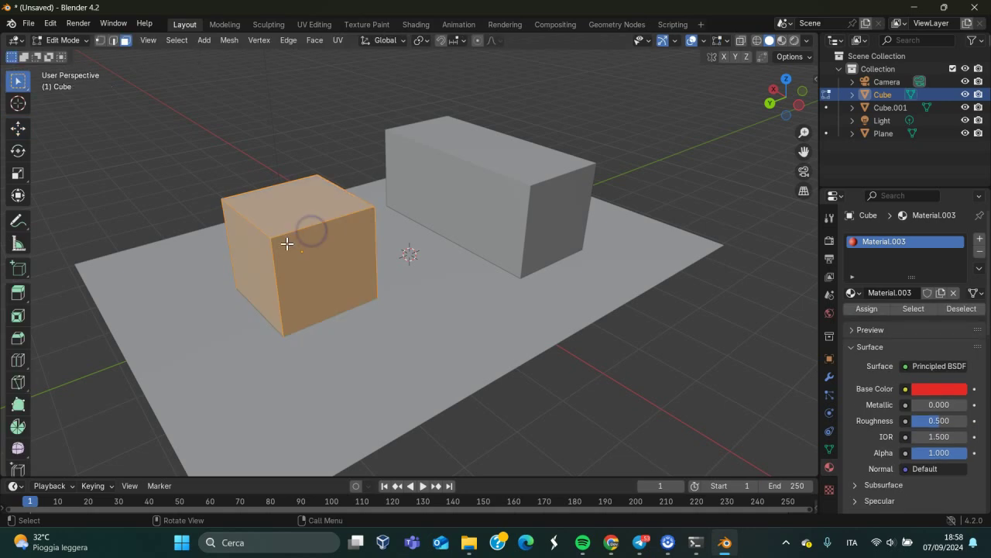
Step: Bevel the cube's top edges by about 0.15 m into a flared rim
{"action": "left_click", "coordinate": [16, 339]}
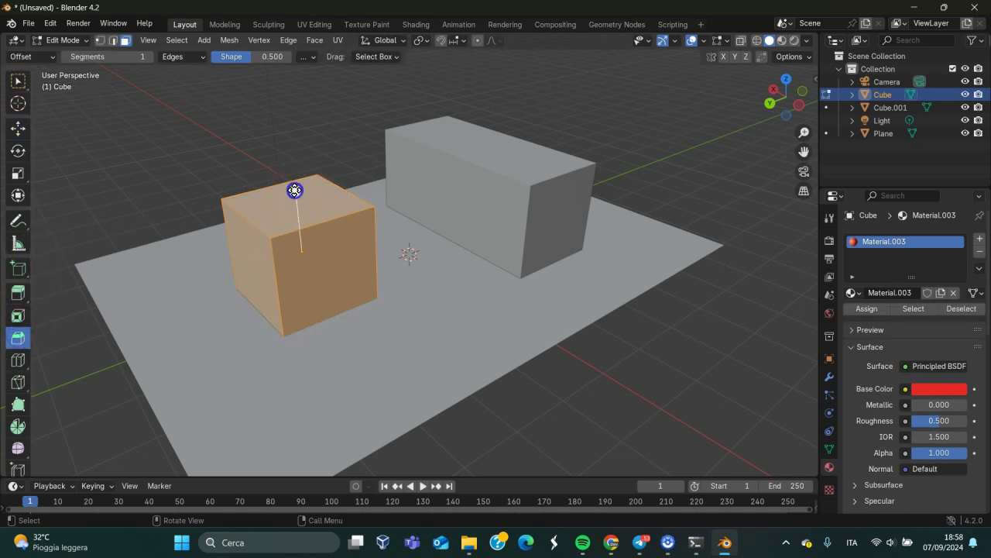
{"action": "left_click_drag", "start_coordinate": [294, 190], "coordinate": [290, 171]}
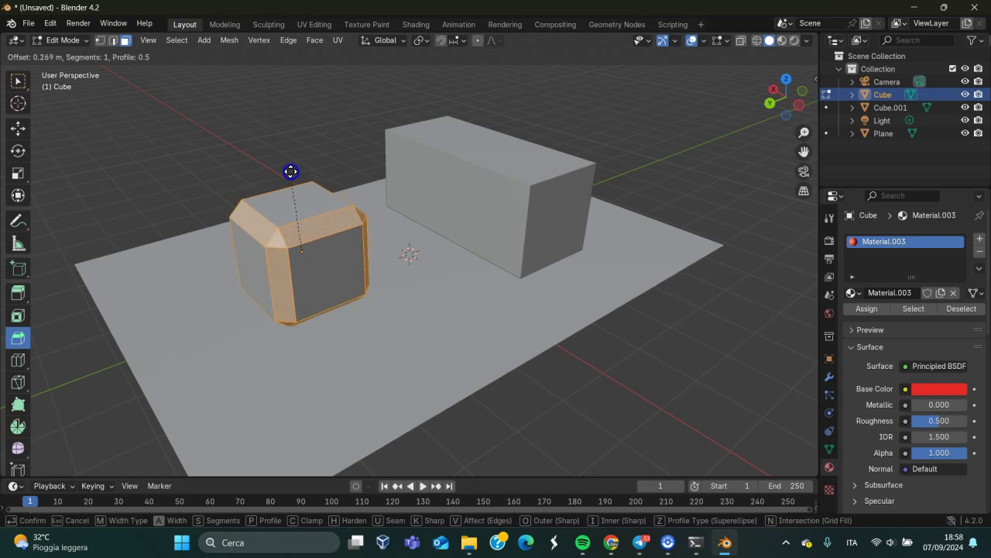
{"action": "left_click_drag", "start_coordinate": [291, 172], "coordinate": [290, 189]}
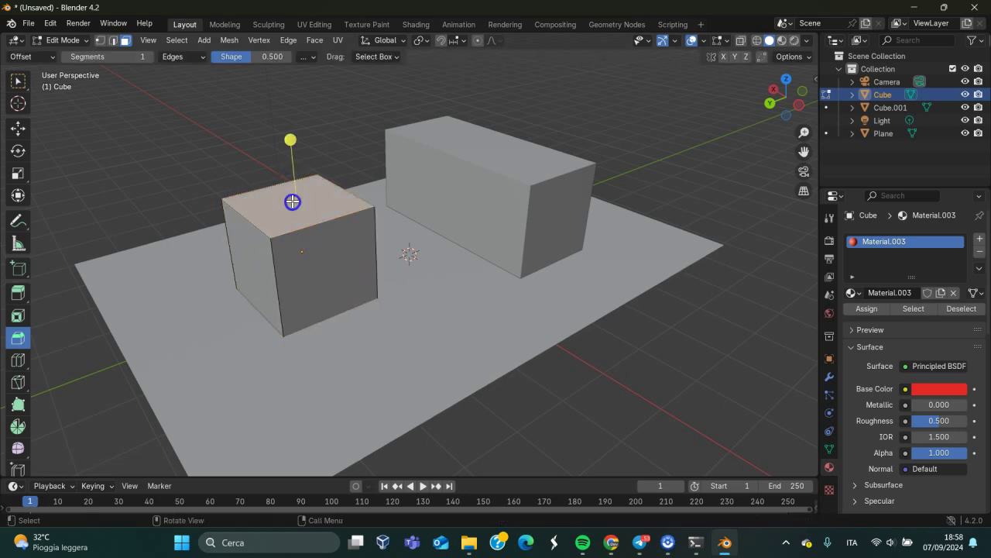
{"action": "left_click_drag", "start_coordinate": [291, 139], "coordinate": [293, 111]}
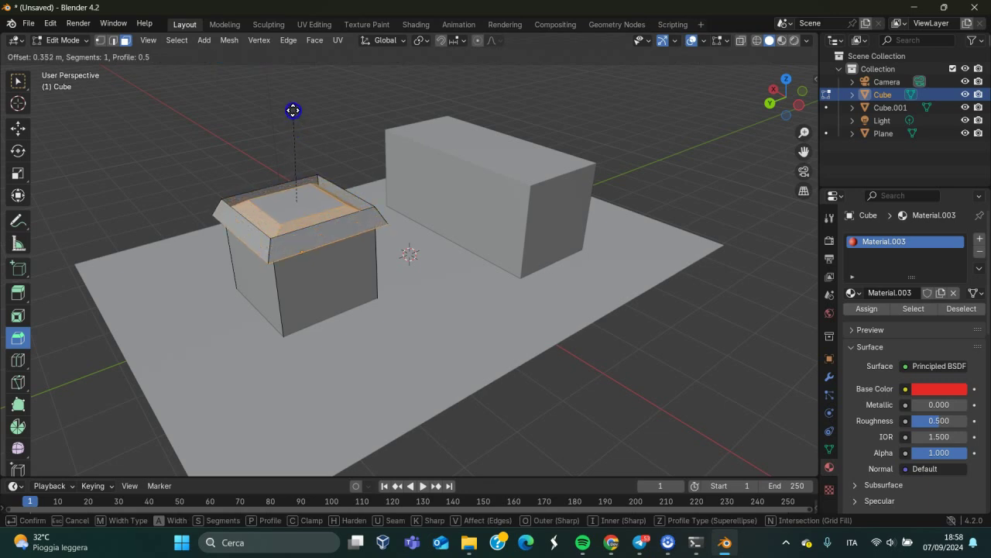
{"action": "left_click_drag", "start_coordinate": [292, 110], "coordinate": [290, 197]}
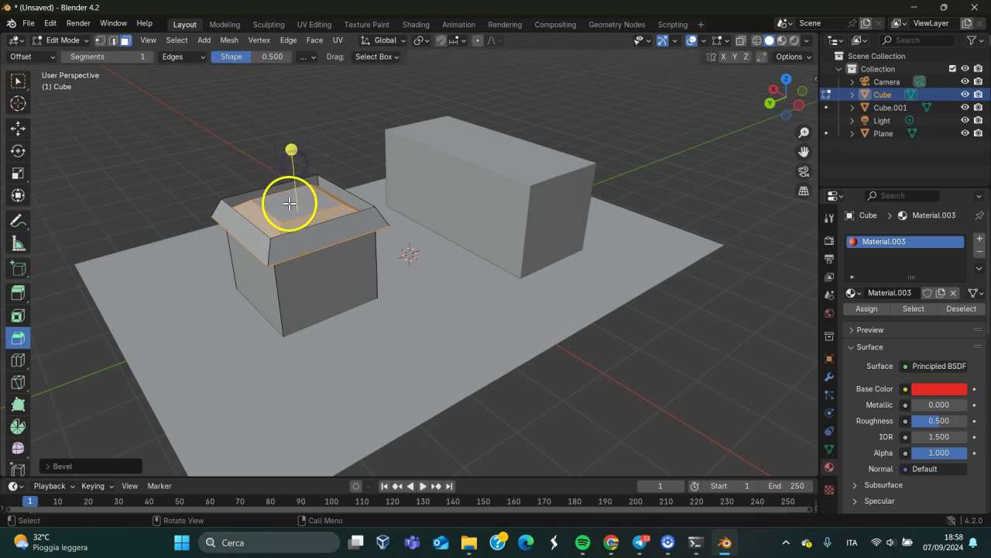
{"action": "mouse_move", "coordinate": [308, 210]}
{"action": "middle_mouse_down"}
{"action": "mouse_move", "coordinate": [411, 210]}
{"action": "mouse_move", "coordinate": [455, 194]}
{"action": "mouse_move", "coordinate": [224, 194]}
{"action": "mouse_move", "coordinate": [294, 225]}
{"action": "mouse_move", "coordinate": [263, 224]}
{"action": "mouse_move", "coordinate": [247, 206]}
{"action": "mouse_move", "coordinate": [257, 199]}
{"action": "mouse_move", "coordinate": [210, 193]}
{"action": "mouse_move", "coordinate": [311, 205]}
{"action": "mouse_move", "coordinate": [305, 188]}
{"action": "mouse_move", "coordinate": [328, 200]}
{"action": "mouse_move", "coordinate": [418, 177]}
{"action": "mouse_move", "coordinate": [358, 184]}
{"action": "mouse_move", "coordinate": [348, 199]}
{"action": "mouse_move", "coordinate": [237, 209]}
{"action": "middle_mouse_up"}
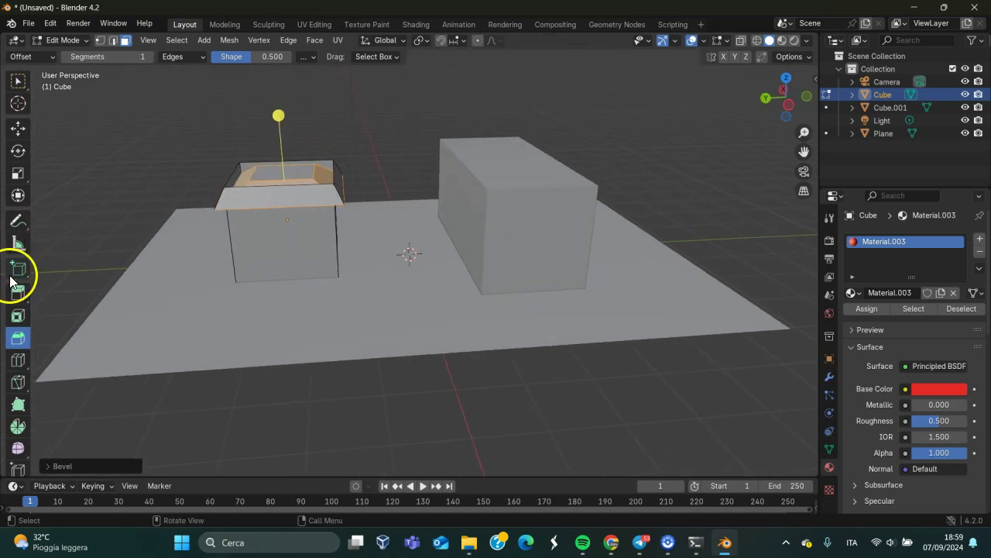
Step: Add two vertical loop cuts around the small cube, sliding each into position
{"action": "left_click", "coordinate": [17, 359]}
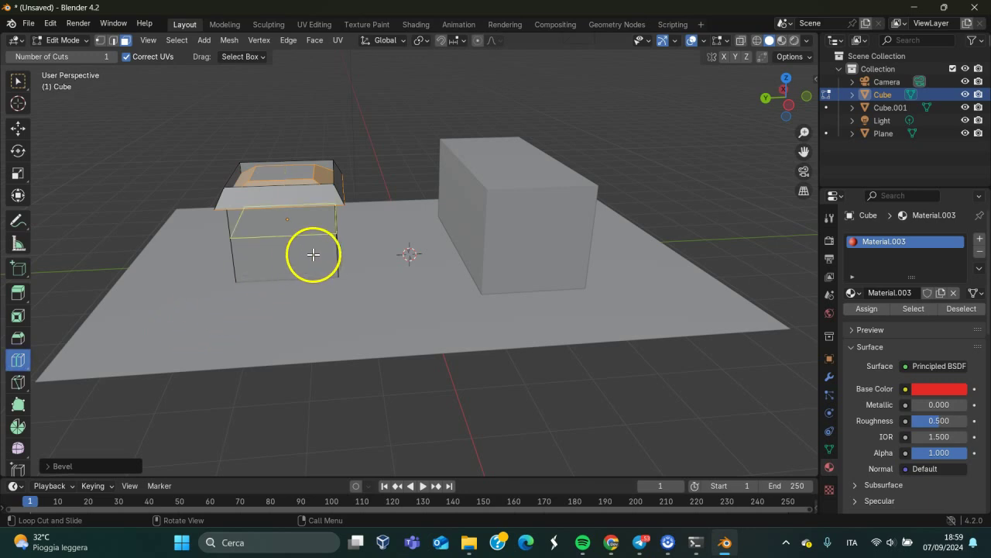
{"action": "scroll", "coordinate": [303, 251], "scroll_direction": "up", "scroll_amount": 2}
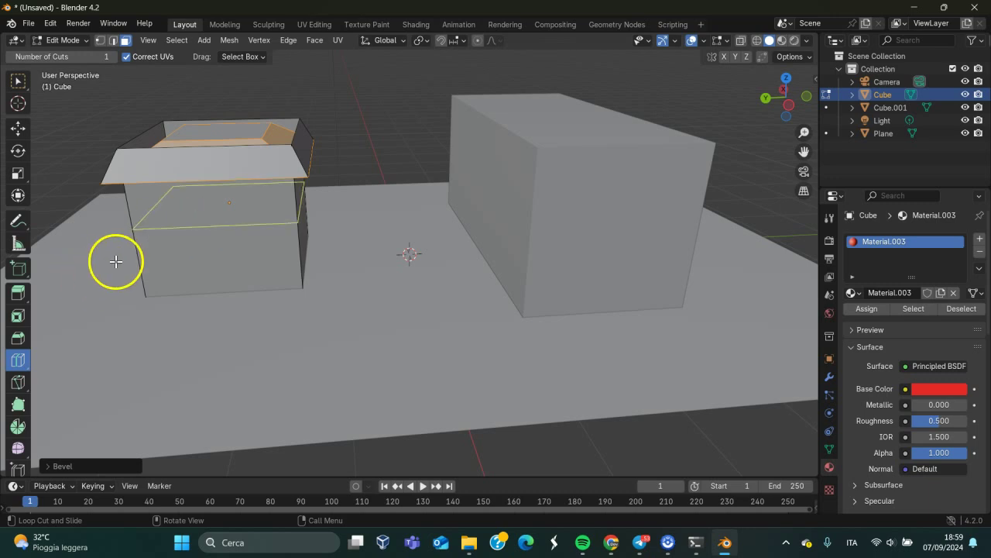
{"action": "left_click", "coordinate": [203, 287]}
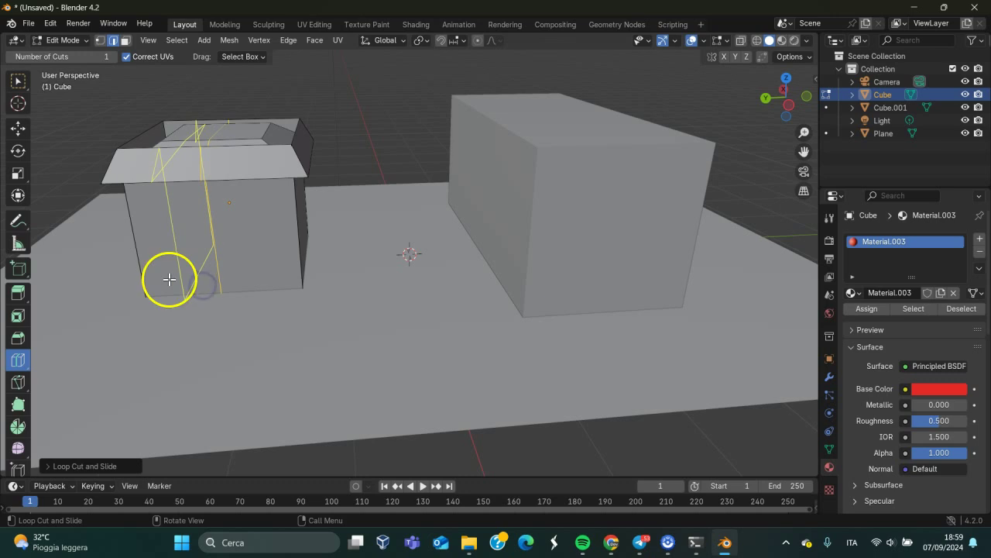
{"action": "left_click", "coordinate": [193, 279]}
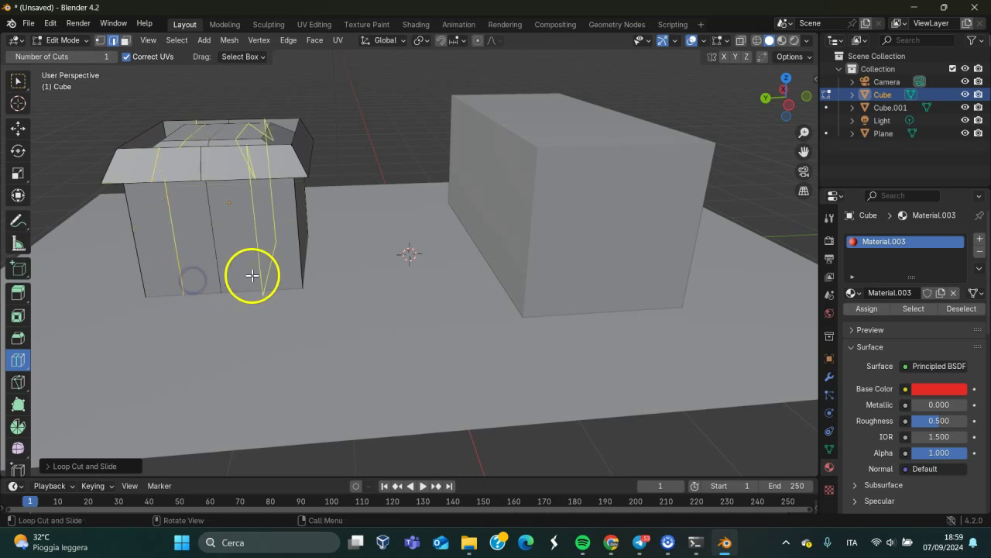
{"action": "left_click_drag", "start_coordinate": [246, 277], "coordinate": [270, 284]}
{"action": "mouse_move", "coordinate": [266, 221]}
{"action": "left_mouse_down"}
{"action": "mouse_move", "coordinate": [206, 212]}
{"action": "mouse_move", "coordinate": [255, 261]}
{"action": "mouse_move", "coordinate": [221, 292]}
{"action": "mouse_move", "coordinate": [315, 255]}
{"action": "left_mouse_up"}
Step: Add a horizontal loop cut lower on the cube's walls and return to box selection
{"action": "mouse_move", "coordinate": [314, 255]}
{"action": "middle_mouse_down"}
{"action": "mouse_move", "coordinate": [206, 276]}
{"action": "mouse_move", "coordinate": [409, 242]}
{"action": "mouse_move", "coordinate": [316, 225]}
{"action": "mouse_move", "coordinate": [496, 234]}
{"action": "middle_mouse_up"}
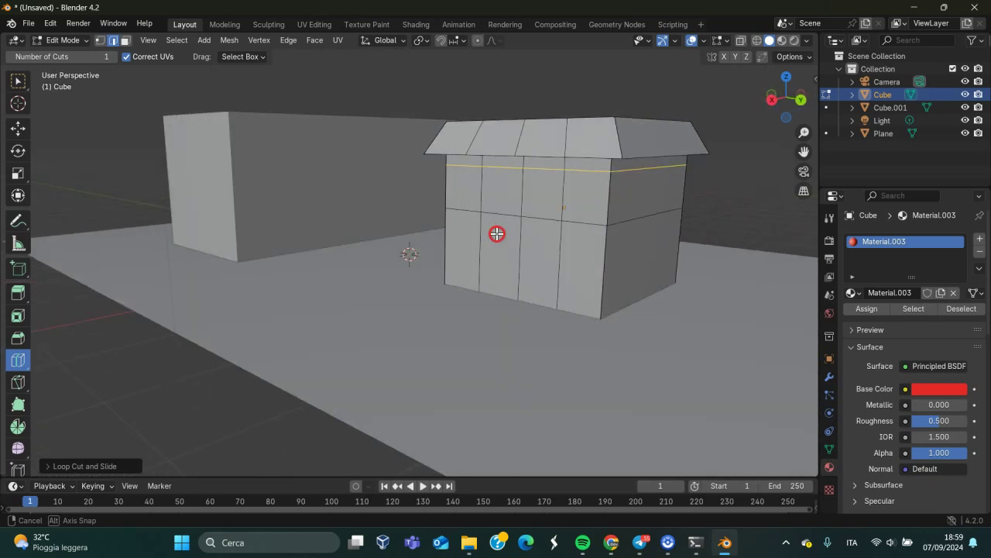
{"action": "left_click", "coordinate": [555, 260]}
{"action": "left_click", "coordinate": [554, 259]}
{"action": "mouse_move", "coordinate": [565, 263]}
{"action": "middle_mouse_down"}
{"action": "mouse_move", "coordinate": [348, 288]}
{"action": "mouse_move", "coordinate": [369, 268]}
{"action": "middle_mouse_up"}
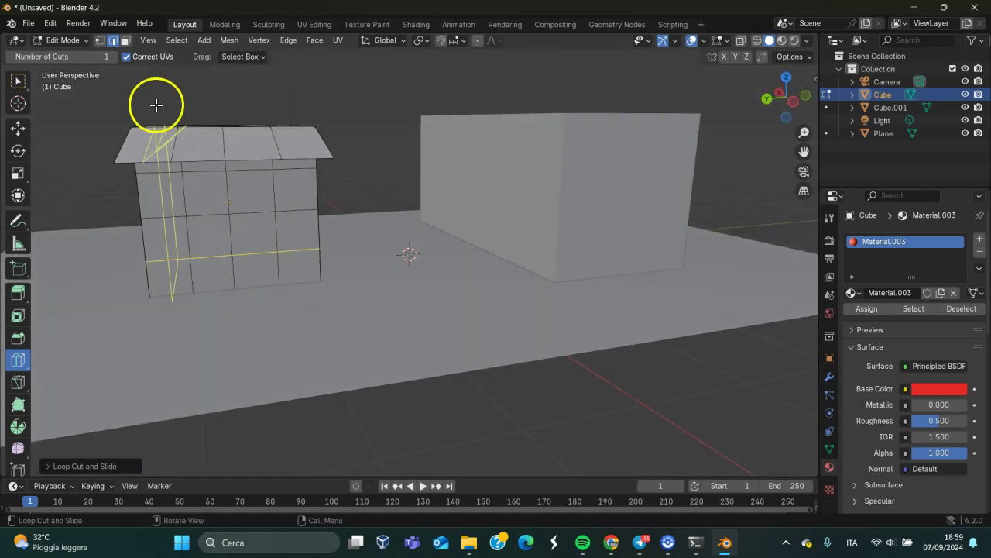
{"action": "left_click", "coordinate": [16, 82]}
{"action": "left_click", "coordinate": [205, 202]}
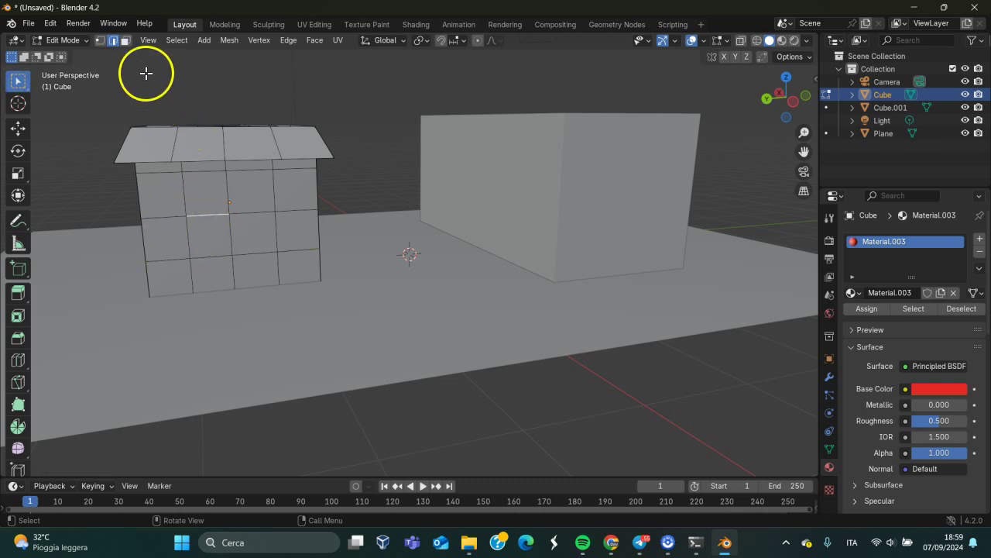
Step: In face mode, delete a block of six wall faces to open a doorway in the house
{"action": "left_click", "coordinate": [125, 40]}
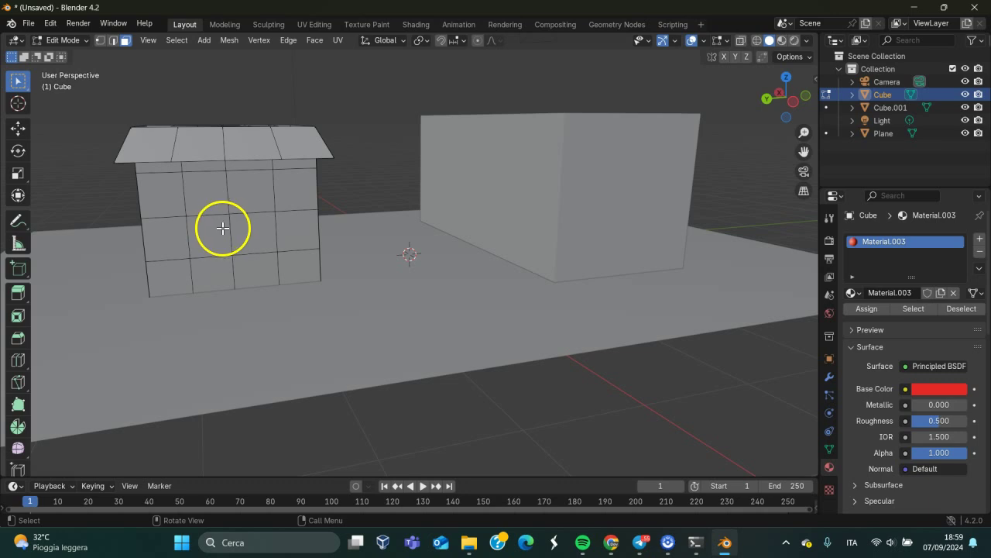
{"action": "left_click", "coordinate": [210, 198]}
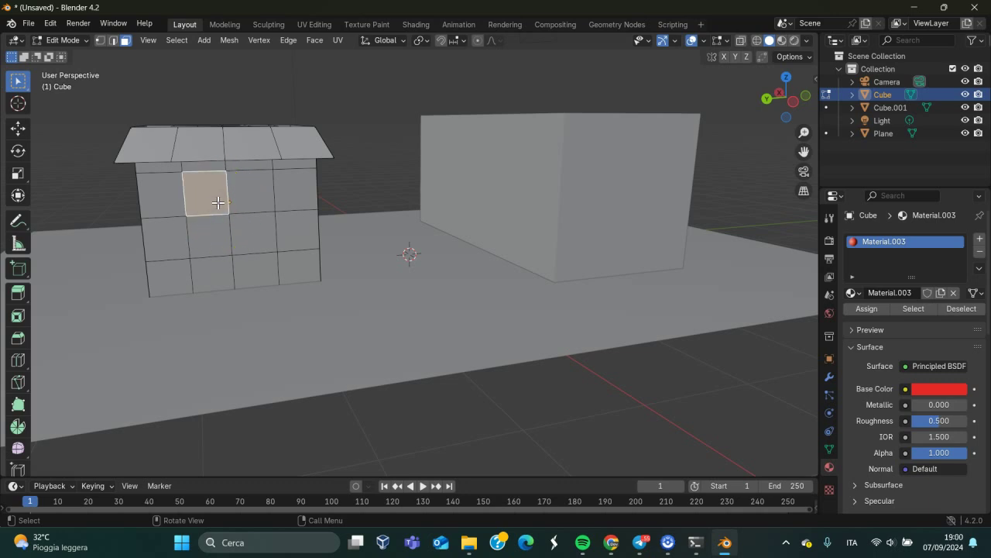
{"action": "left_click", "coordinate": [255, 200], "text": "shift"}
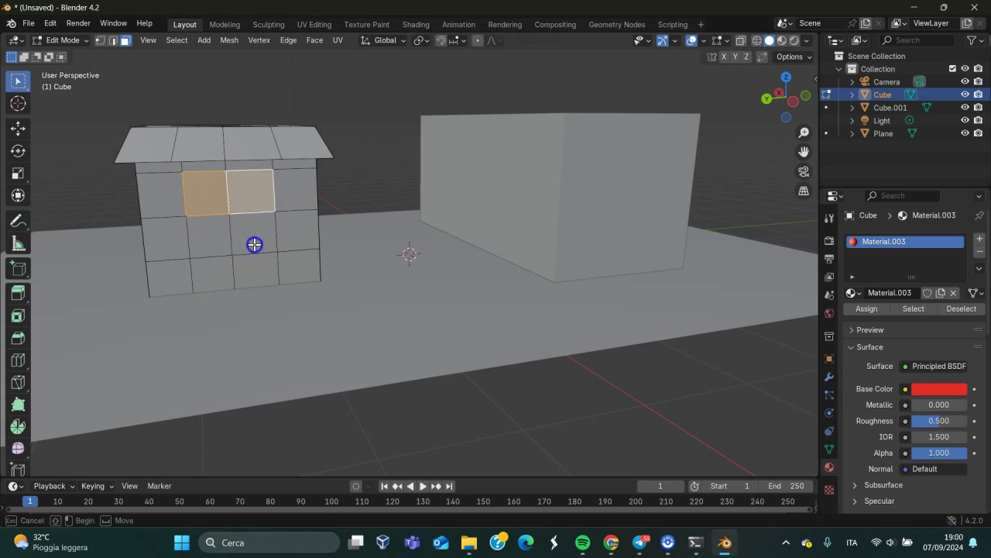
{"action": "left_click", "coordinate": [215, 249], "text": "shift"}
{"action": "left_click", "coordinate": [246, 236], "text": "shift"}
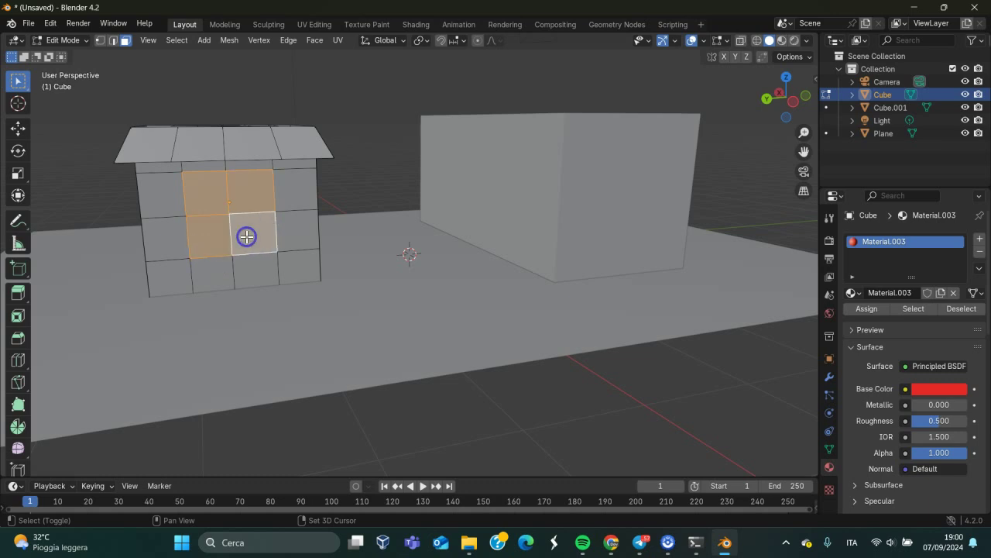
{"action": "left_click_drag", "start_coordinate": [256, 268], "coordinate": [213, 275], "text": "shift"}
{"action": "left_click", "coordinate": [213, 275], "text": "shift"}
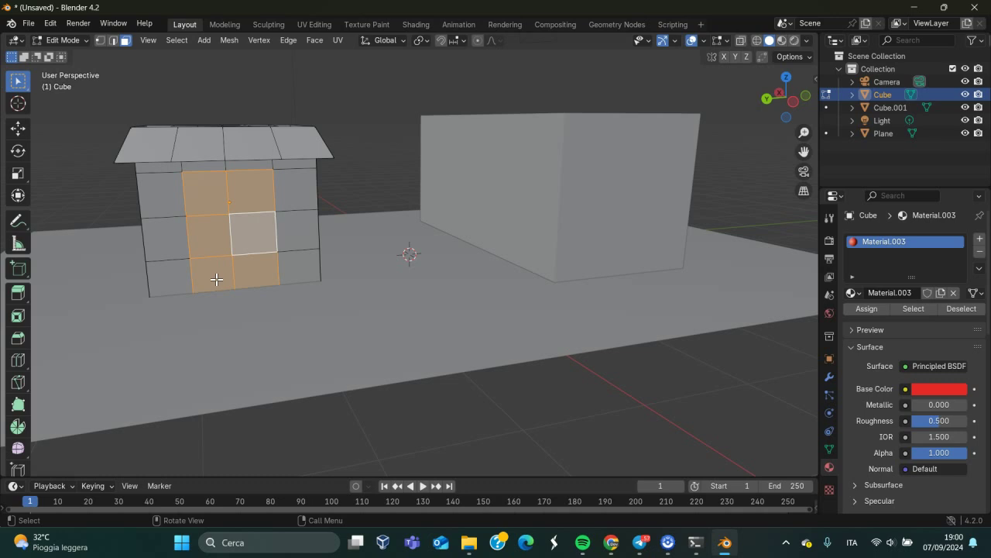
{"action": "key", "text": "x"}
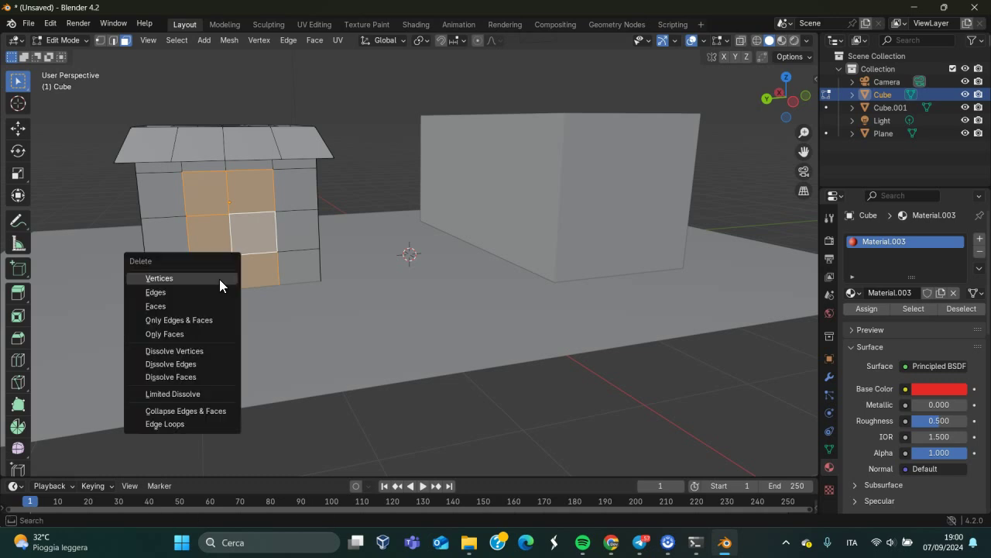
{"action": "left_click", "coordinate": [186, 306]}
Step: On the front wall, merge a 2x2 block of faces into one and delete it as a window
{"action": "mouse_move", "coordinate": [243, 268]}
{"action": "middle_mouse_down"}
{"action": "mouse_move", "coordinate": [229, 255]}
{"action": "mouse_move", "coordinate": [270, 259]}
{"action": "mouse_move", "coordinate": [228, 254]}
{"action": "mouse_move", "coordinate": [258, 263]}
{"action": "mouse_move", "coordinate": [29, 299]}
{"action": "mouse_move", "coordinate": [780, 272]}
{"action": "mouse_move", "coordinate": [724, 256]}
{"action": "mouse_move", "coordinate": [691, 263]}
{"action": "middle_mouse_up"}
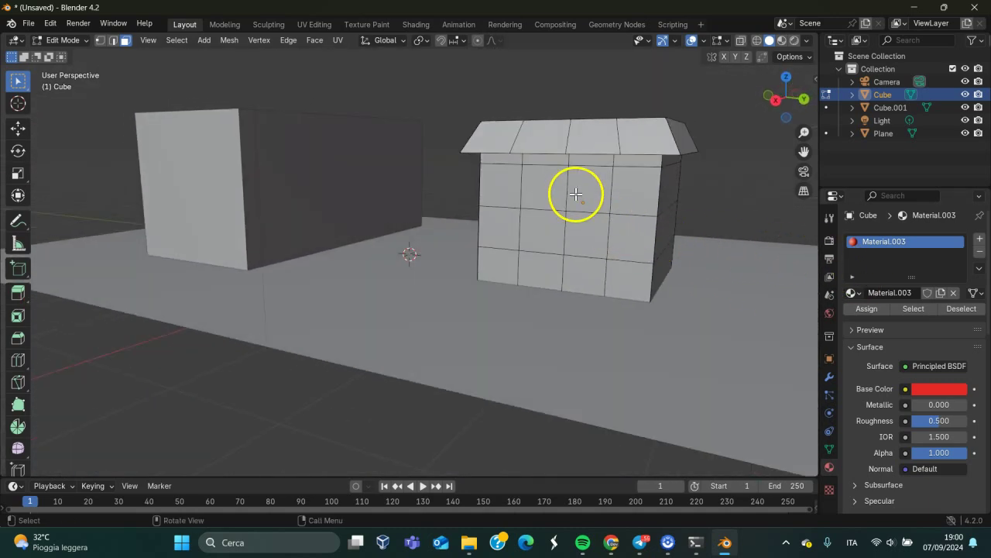
{"action": "left_click", "coordinate": [552, 193]}
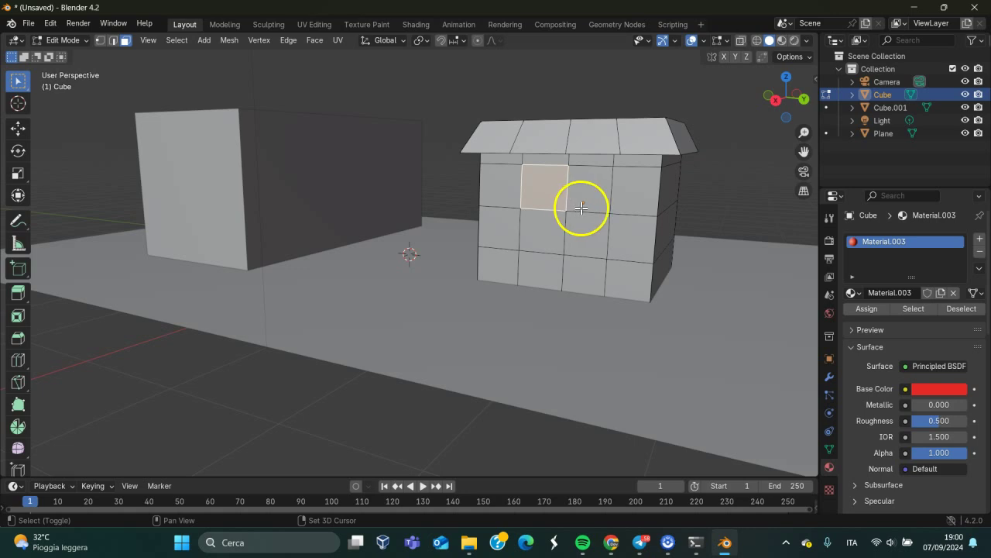
{"action": "left_click", "coordinate": [599, 190], "text": "shift"}
{"action": "left_click", "coordinate": [593, 227], "text": "shift"}
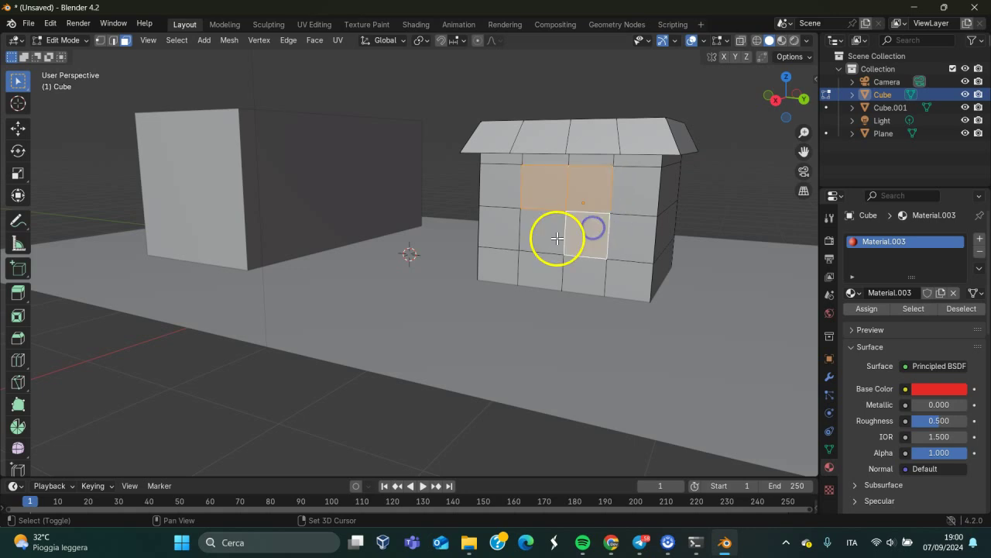
{"action": "left_click", "coordinate": [542, 234], "text": "shift"}
{"action": "left_click", "coordinate": [596, 230], "text": "shift"}
{"action": "key", "text": "ctrl+x"}
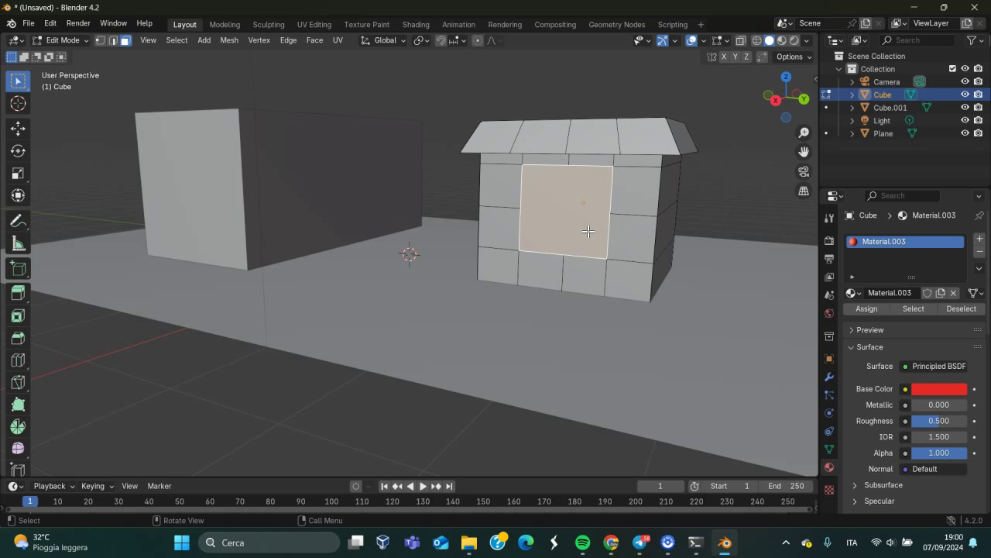
{"action": "middle_click_drag", "start_coordinate": [587, 230], "coordinate": [600, 240]}
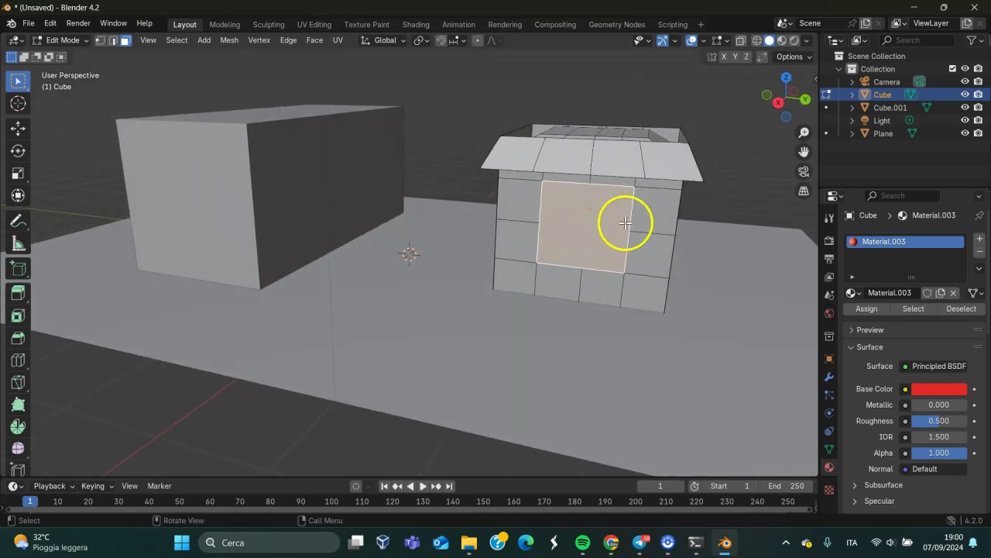
{"action": "middle_click_drag", "start_coordinate": [594, 230], "coordinate": [598, 227]}
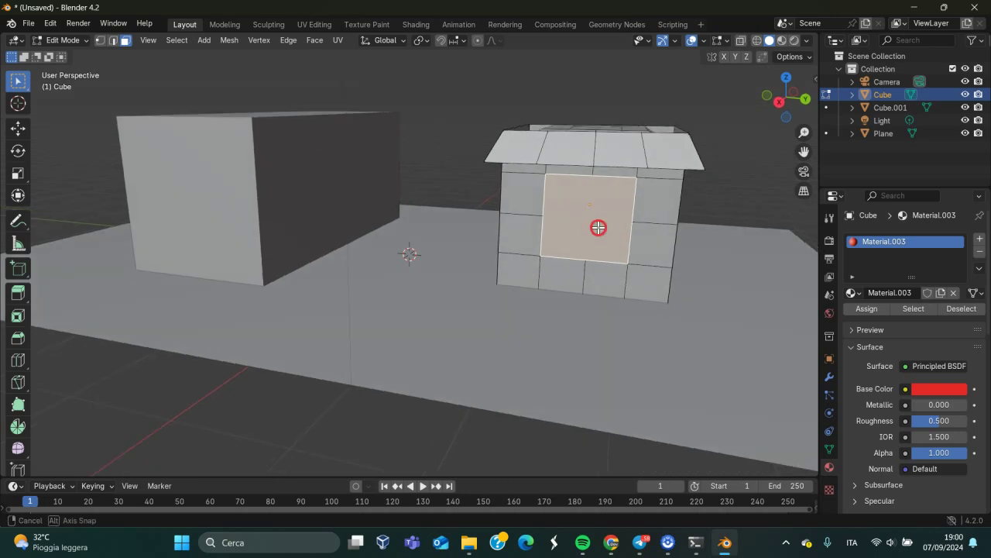
{"action": "key", "text": "x"}
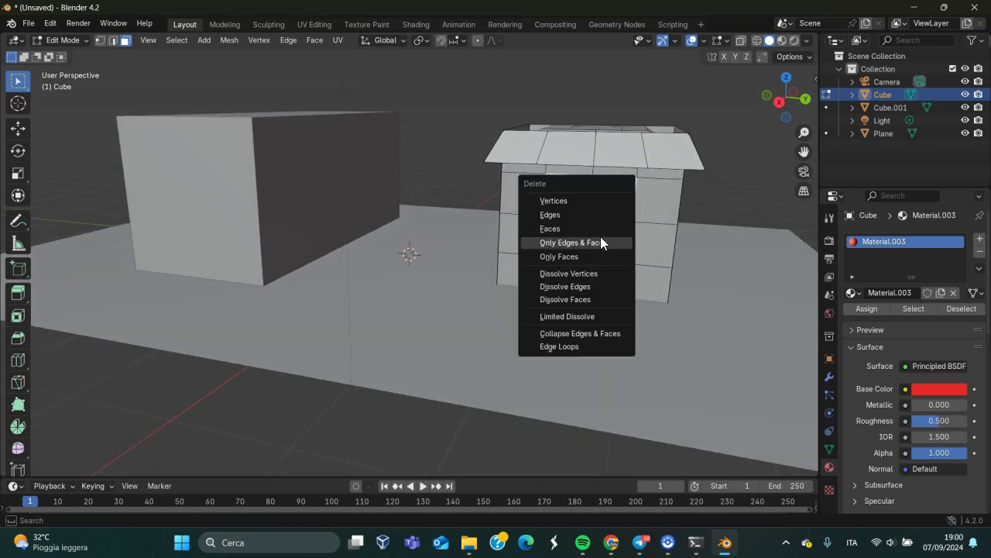
{"action": "left_click", "coordinate": [595, 231]}
{"action": "middle_click_drag", "start_coordinate": [620, 246], "coordinate": [388, 245]}
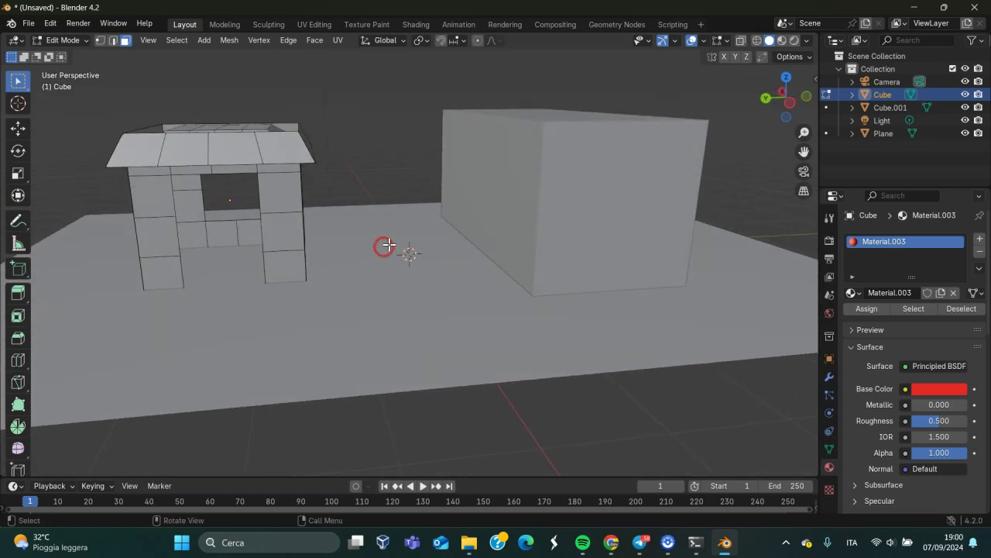
{"action": "left_click", "coordinate": [786, 39]}
{"action": "mouse_move", "coordinate": [615, 168]}
{"action": "middle_mouse_down"}
{"action": "mouse_move", "coordinate": [651, 145]}
{"action": "mouse_move", "coordinate": [675, 155]}
{"action": "mouse_move", "coordinate": [720, 151]}
{"action": "mouse_move", "coordinate": [613, 176]}
{"action": "mouse_move", "coordinate": [547, 206]}
{"action": "mouse_move", "coordinate": [478, 206]}
{"action": "mouse_move", "coordinate": [563, 176]}
{"action": "middle_mouse_up"}
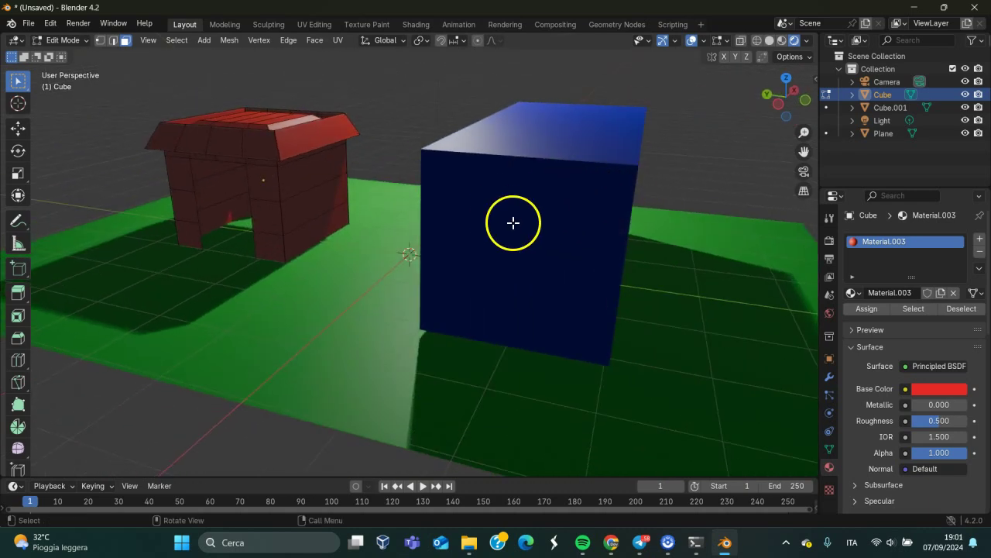
{"action": "left_click", "coordinate": [770, 41]}
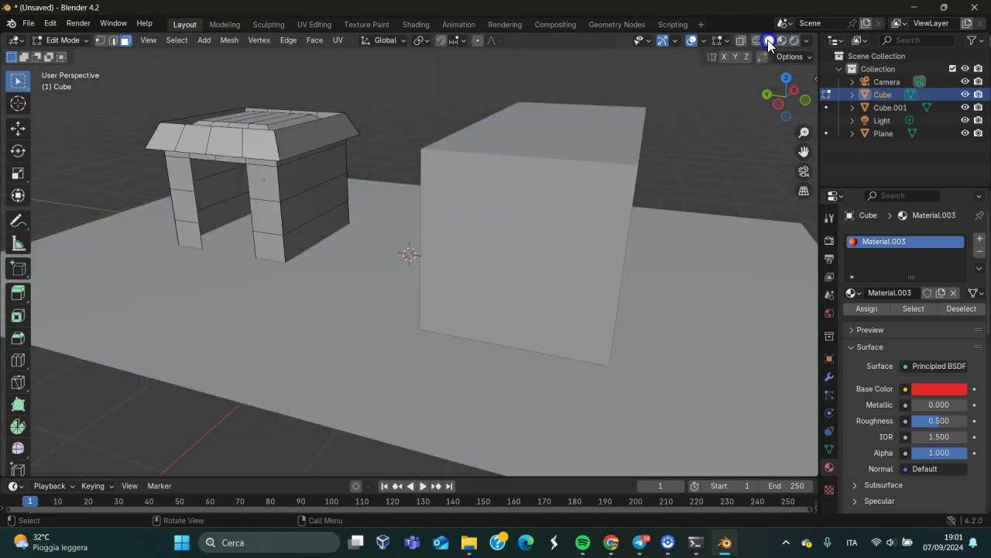
{"action": "mouse_move", "coordinate": [689, 158]}
{"action": "middle_mouse_down"}
{"action": "mouse_move", "coordinate": [531, 186]}
{"action": "mouse_move", "coordinate": [600, 151]}
{"action": "mouse_move", "coordinate": [701, 159]}
{"action": "middle_mouse_up"}
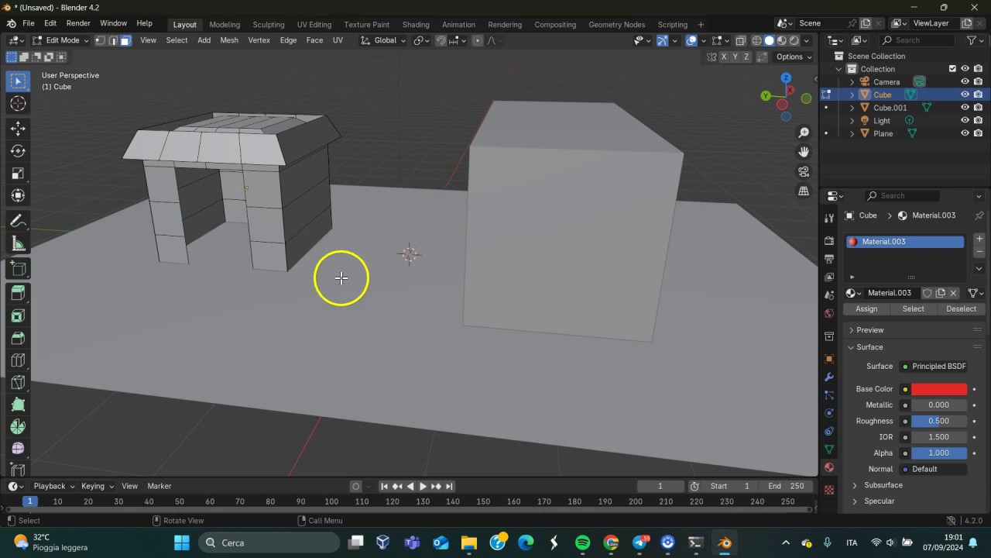
{"action": "left_click", "coordinate": [16, 362]}
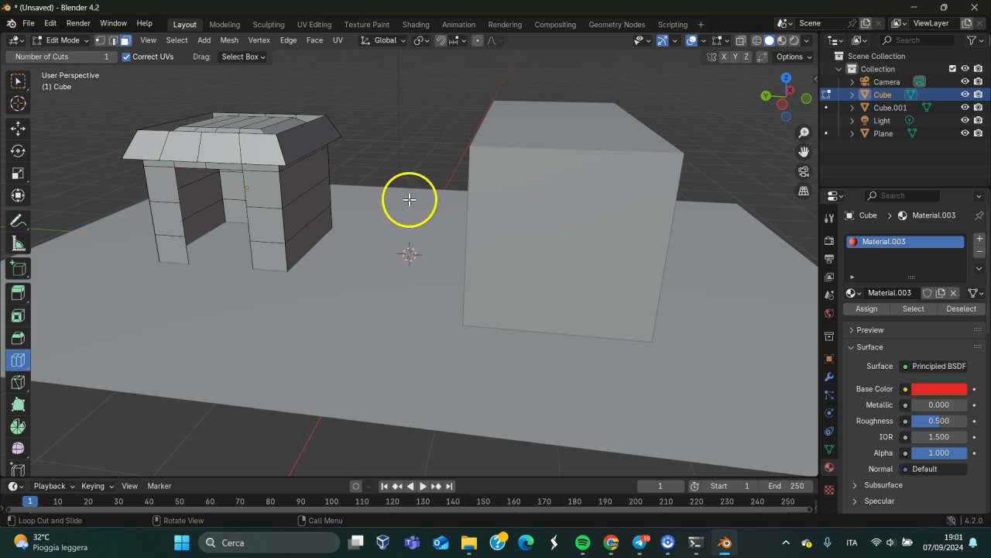
{"action": "left_click", "coordinate": [17, 80]}
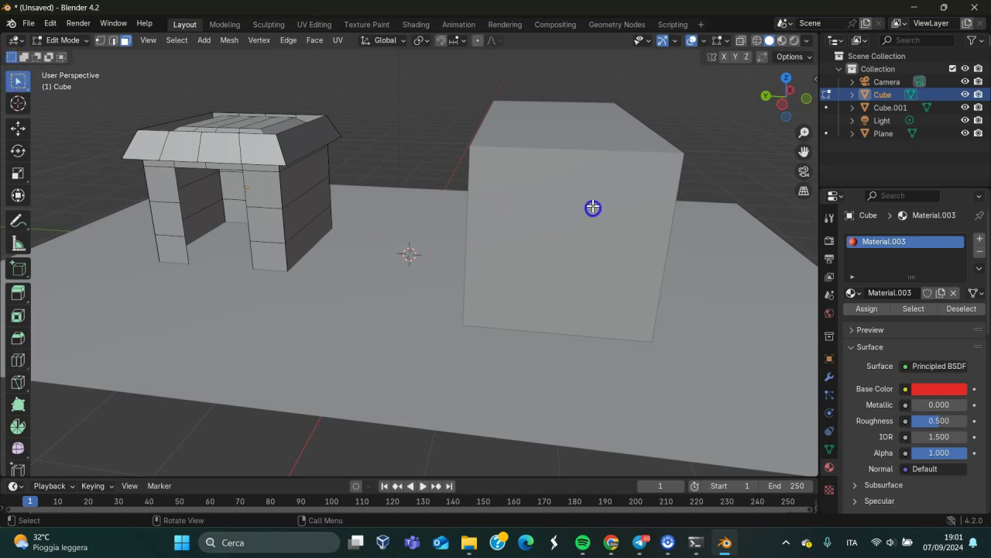
{"action": "right_click", "coordinate": [571, 199]}
Step: Leave the hut's mesh and enter Edit Mode on the second box, Cube.001
{"action": "left_click", "coordinate": [634, 179]}
{"action": "left_click", "coordinate": [18, 127]}
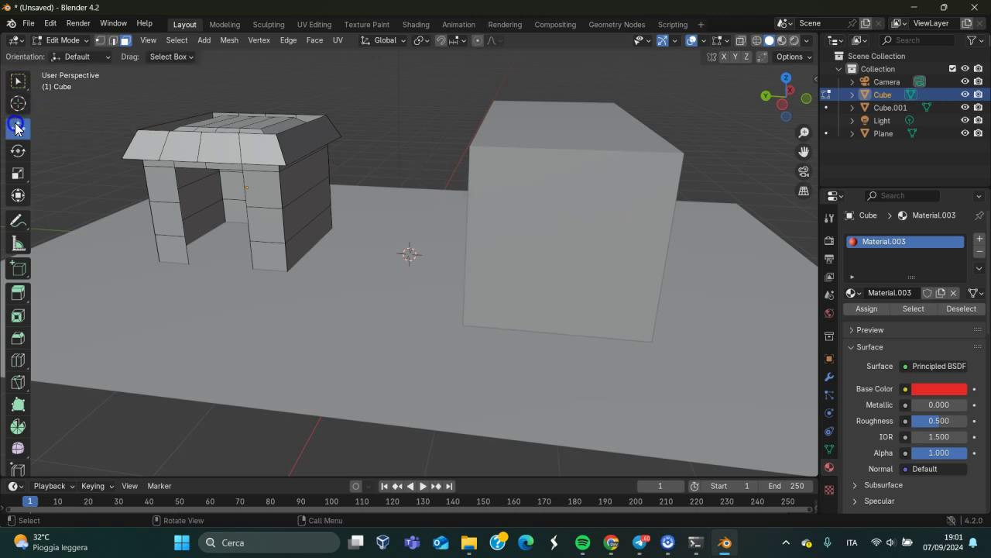
{"action": "middle_click_drag", "start_coordinate": [532, 200], "coordinate": [528, 206]}
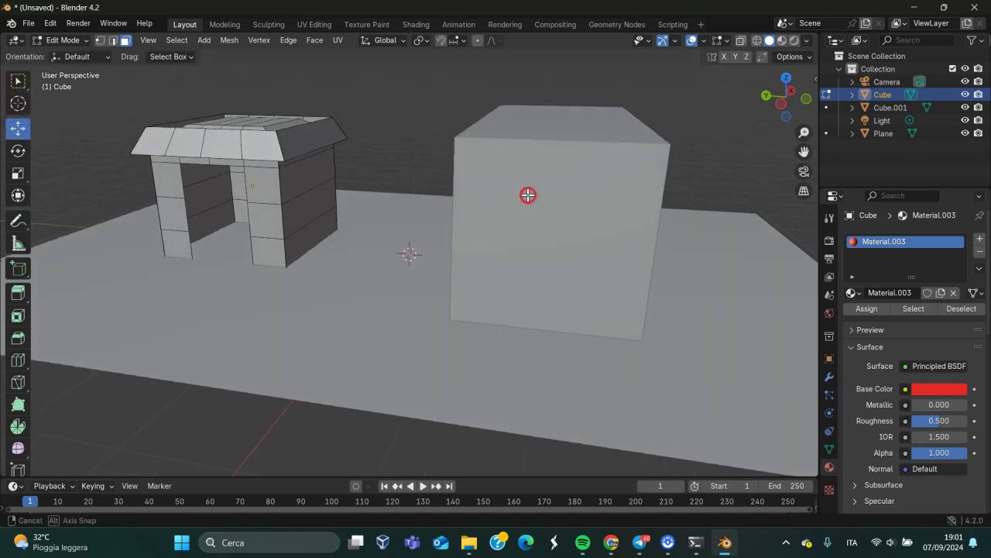
{"action": "key", "text": "Tab"}
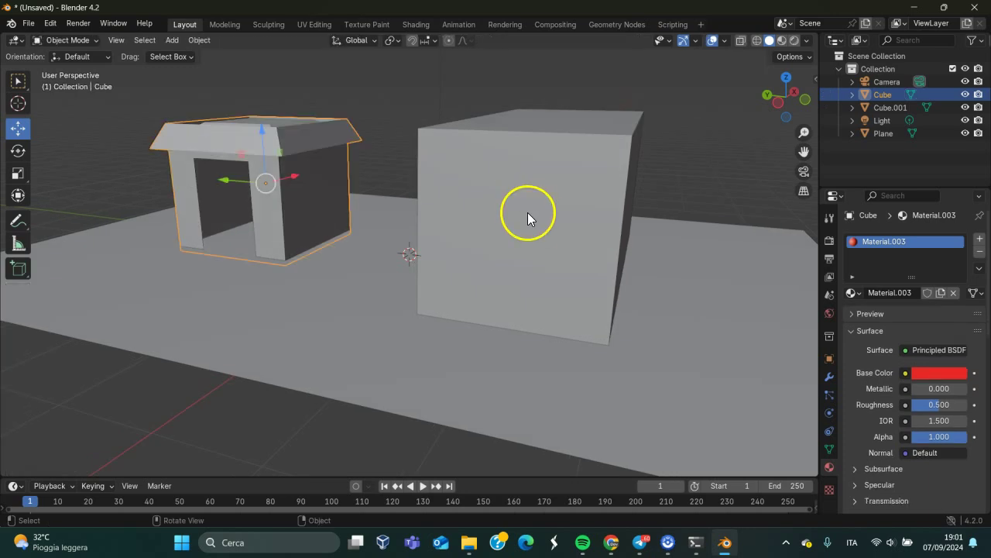
{"action": "left_click", "coordinate": [525, 198]}
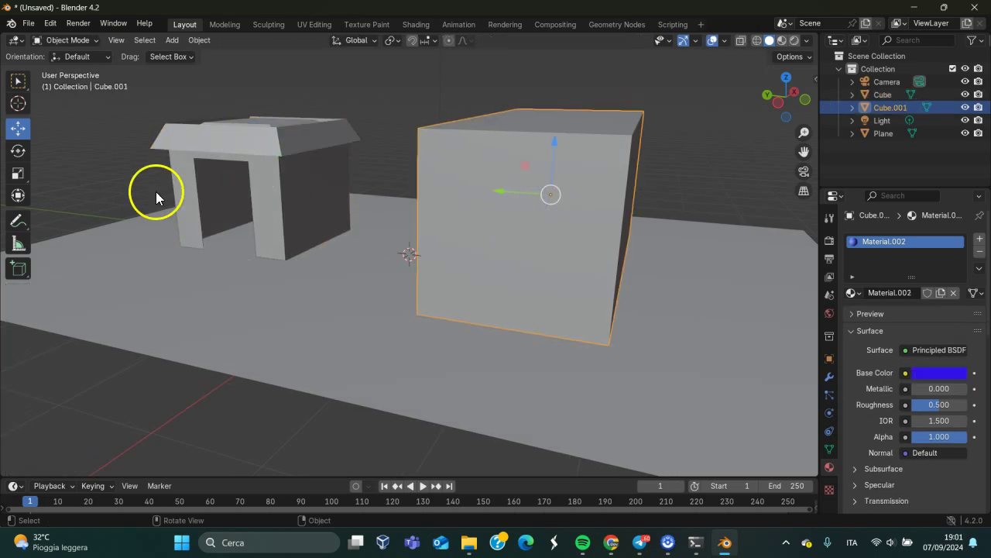
{"action": "key", "text": "Tab"}
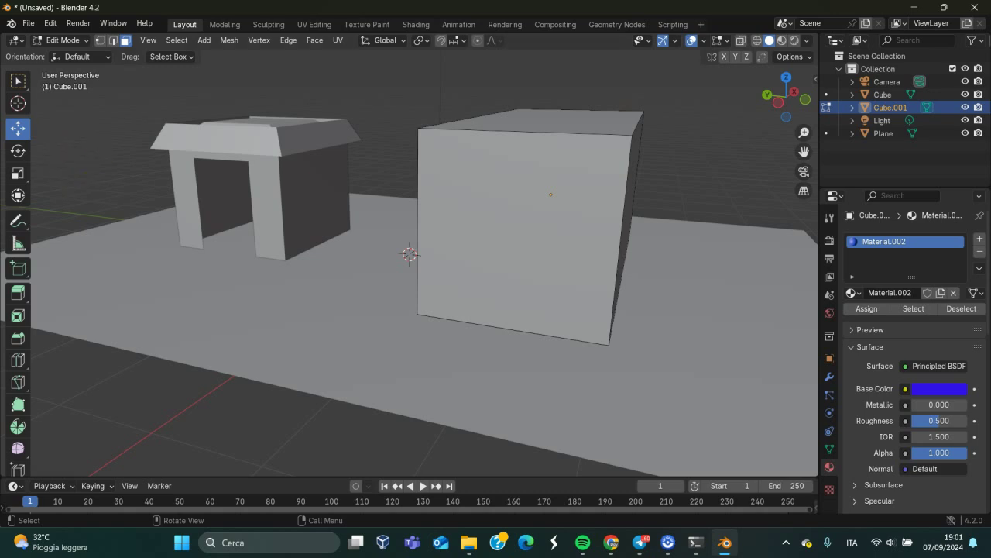
Step: Add a horizontal loop cut and two vertical loop cuts across the box's front face
{"action": "left_click", "coordinate": [18, 359]}
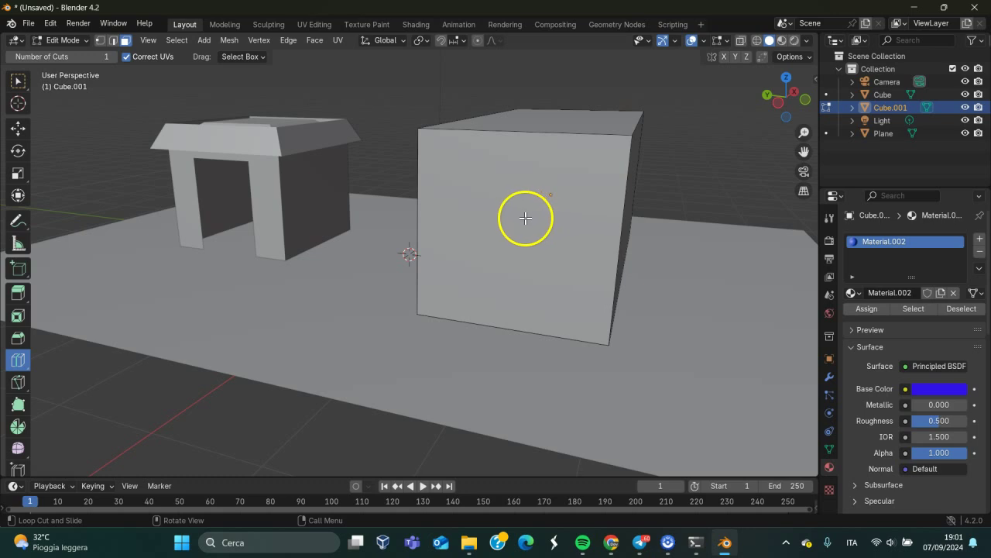
{"action": "left_click_drag", "start_coordinate": [463, 283], "coordinate": [509, 285]}
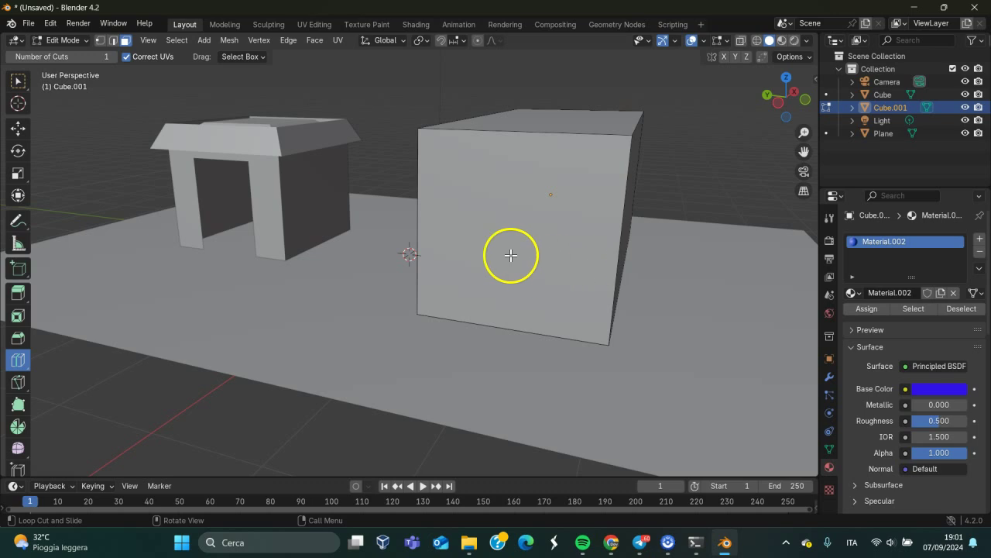
{"action": "mouse_move", "coordinate": [536, 242]}
{"action": "middle_mouse_down"}
{"action": "mouse_move", "coordinate": [327, 241]}
{"action": "mouse_move", "coordinate": [387, 266]}
{"action": "mouse_move", "coordinate": [542, 276]}
{"action": "mouse_move", "coordinate": [535, 237]}
{"action": "middle_mouse_up"}
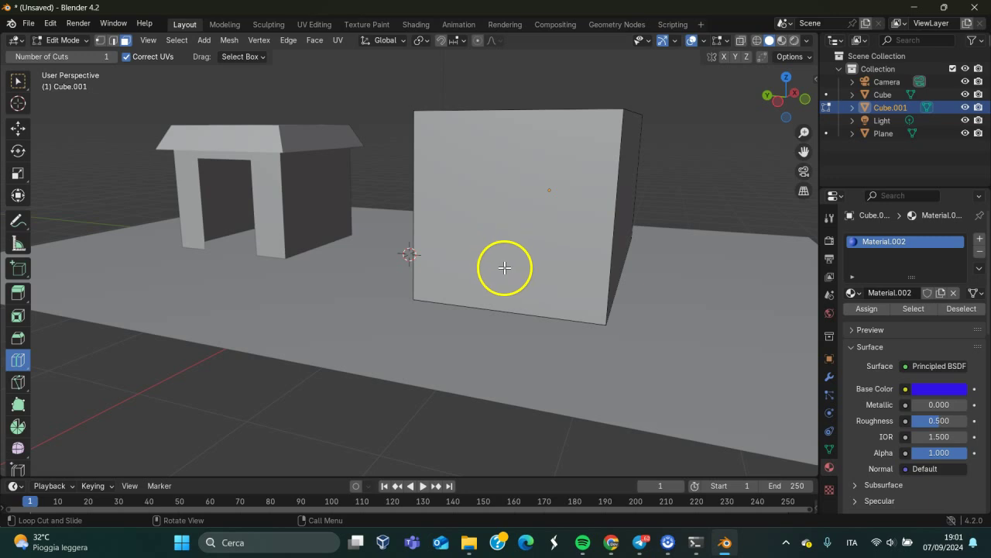
{"action": "left_click", "coordinate": [416, 236]}
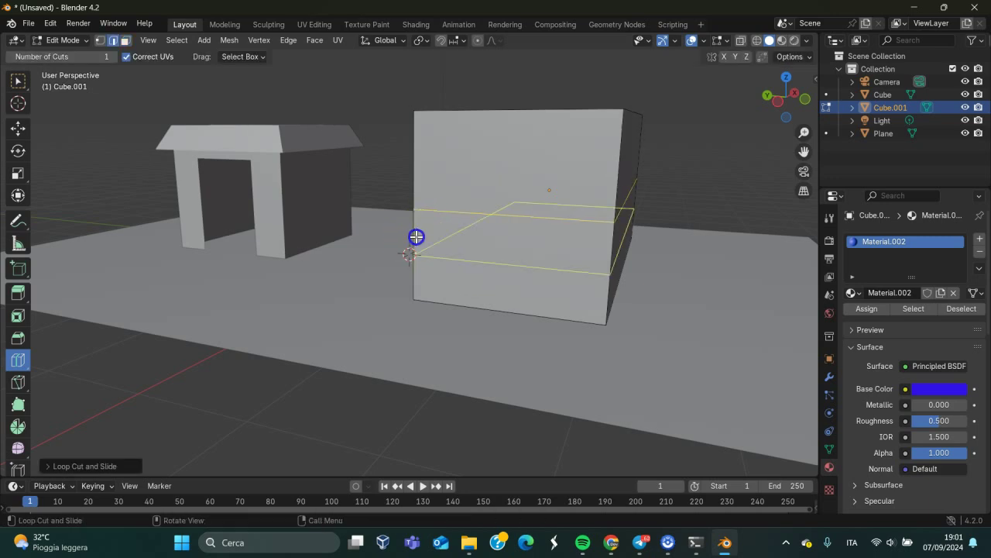
{"action": "left_click", "coordinate": [432, 236]}
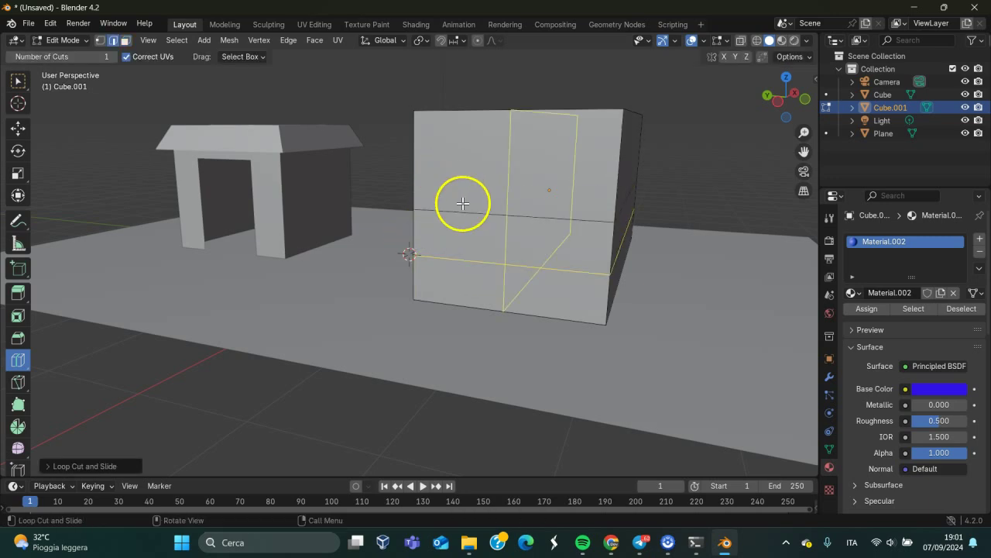
{"action": "left_click", "coordinate": [479, 221]}
{"action": "left_click", "coordinate": [545, 215]}
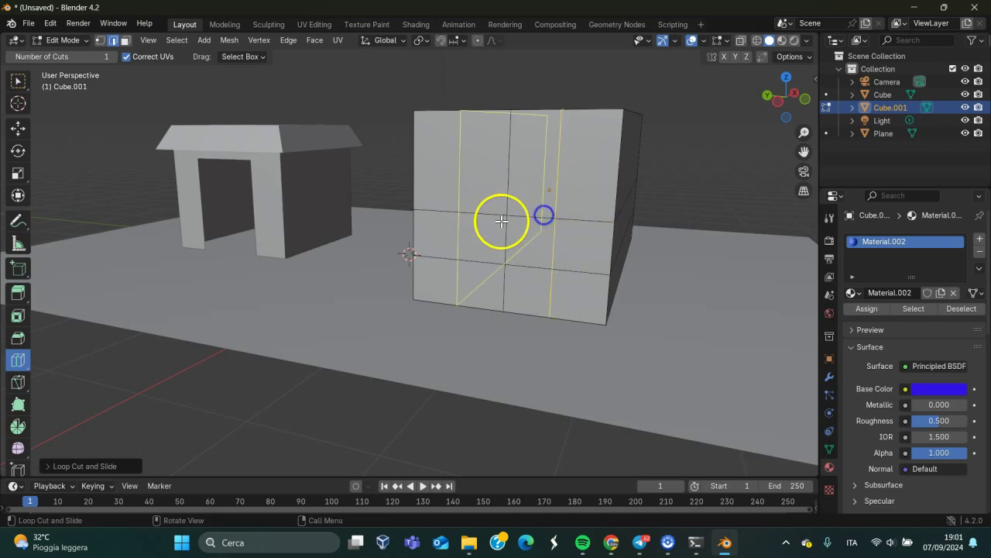
{"action": "right_click", "coordinate": [472, 216]}
Step: Cut another horizontal edge loop and several more vertical loops along the box
{"action": "mouse_move", "coordinate": [502, 169]}
{"action": "left_mouse_down"}
{"action": "mouse_move", "coordinate": [460, 176]}
{"action": "mouse_move", "coordinate": [485, 179]}
{"action": "left_mouse_up"}
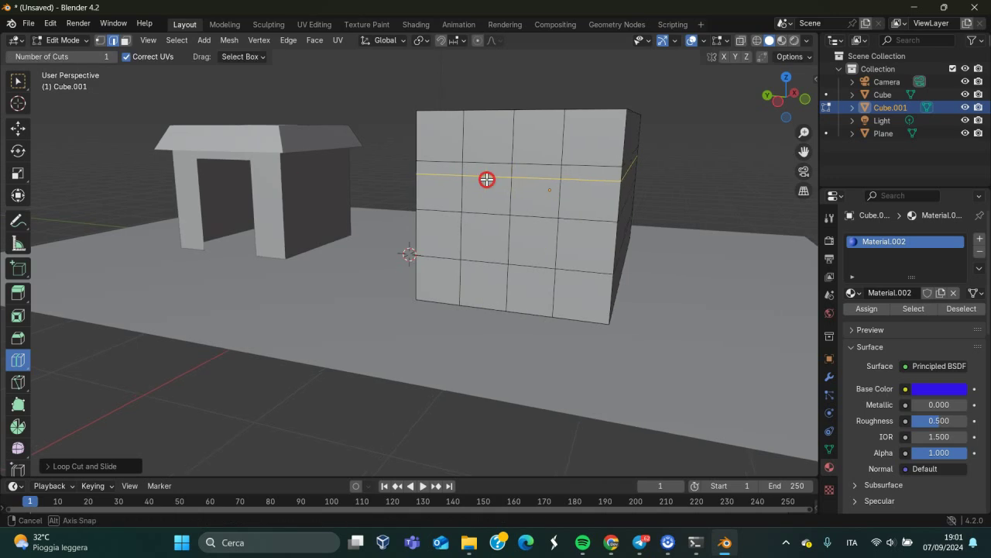
{"action": "middle_click_drag", "start_coordinate": [485, 179], "coordinate": [377, 178]}
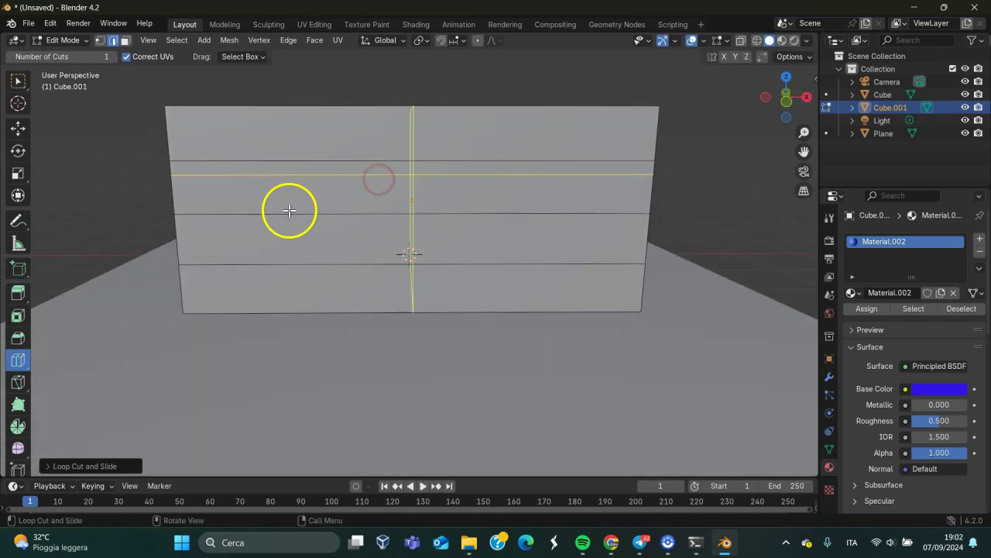
{"action": "left_click", "coordinate": [376, 206]}
{"action": "left_click_drag", "start_coordinate": [313, 216], "coordinate": [288, 220]}
{"action": "mouse_move", "coordinate": [471, 241]}
{"action": "left_mouse_down"}
{"action": "mouse_move", "coordinate": [514, 231]}
{"action": "mouse_move", "coordinate": [547, 203]}
{"action": "mouse_move", "coordinate": [491, 235]}
{"action": "mouse_move", "coordinate": [524, 225]}
{"action": "mouse_move", "coordinate": [487, 230]}
{"action": "left_mouse_up"}
{"action": "left_click_drag", "start_coordinate": [369, 230], "coordinate": [370, 233]}
{"action": "left_click", "coordinate": [263, 257]}
{"action": "mouse_move", "coordinate": [568, 257]}
{"action": "middle_mouse_down"}
{"action": "mouse_move", "coordinate": [354, 272]}
{"action": "mouse_move", "coordinate": [406, 281]}
{"action": "mouse_move", "coordinate": [639, 265]}
{"action": "mouse_move", "coordinate": [699, 283]}
{"action": "mouse_move", "coordinate": [689, 276]}
{"action": "middle_mouse_up"}
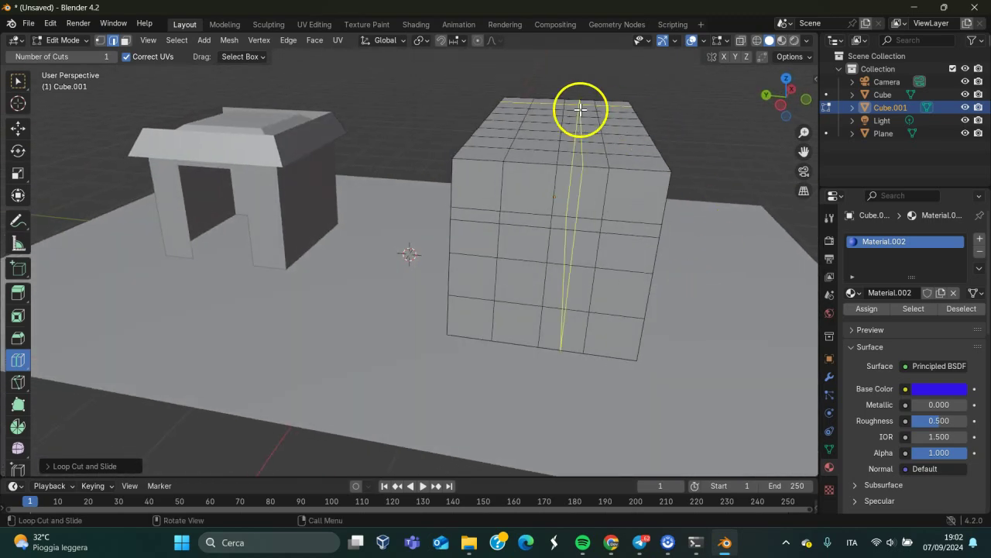
Step: Choose the Bevel tool and switch to face select mode
{"action": "left_click", "coordinate": [18, 339]}
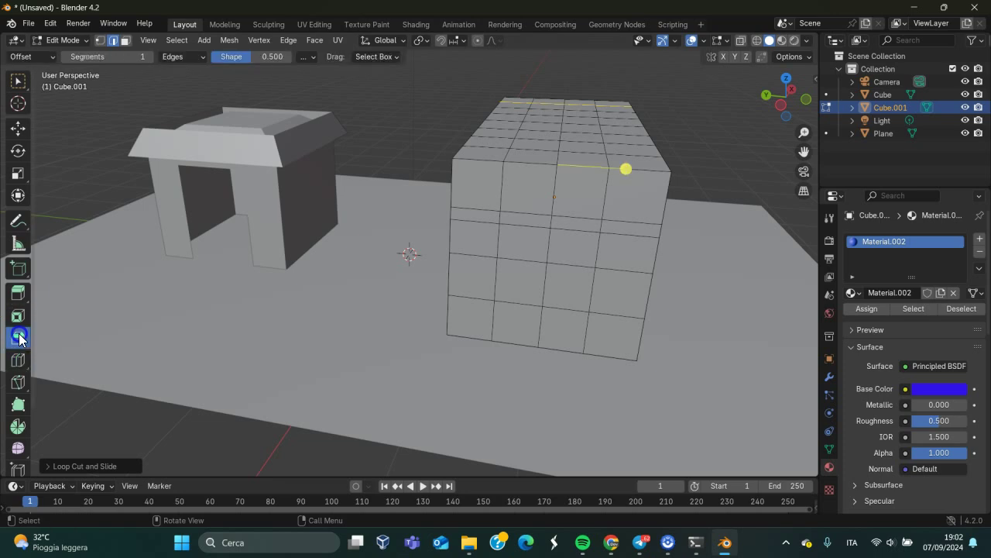
{"action": "mouse_move", "coordinate": [574, 125]}
{"action": "middle_mouse_down"}
{"action": "mouse_move", "coordinate": [518, 153]}
{"action": "mouse_move", "coordinate": [529, 155]}
{"action": "middle_mouse_up"}
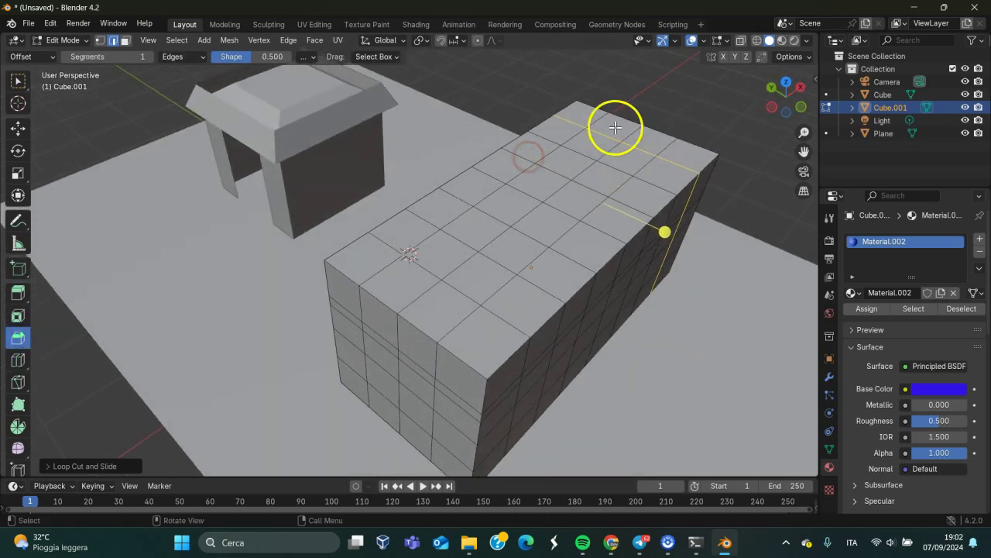
{"action": "left_click", "coordinate": [585, 116]}
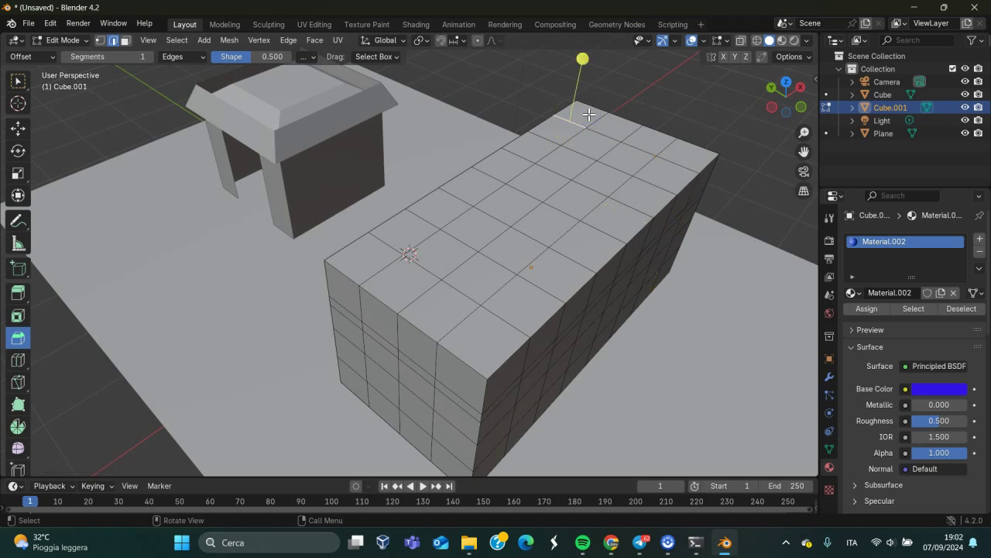
{"action": "left_click", "coordinate": [376, 256]}
{"action": "key", "text": "Caps_Lock"}
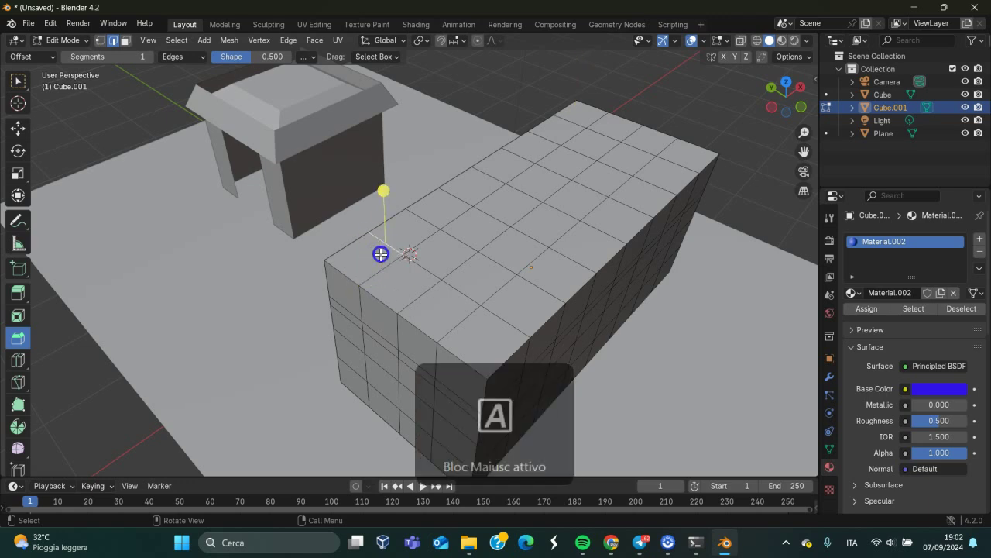
{"action": "key", "text": "Caps_Lock"}
{"action": "left_click", "coordinate": [124, 40]}
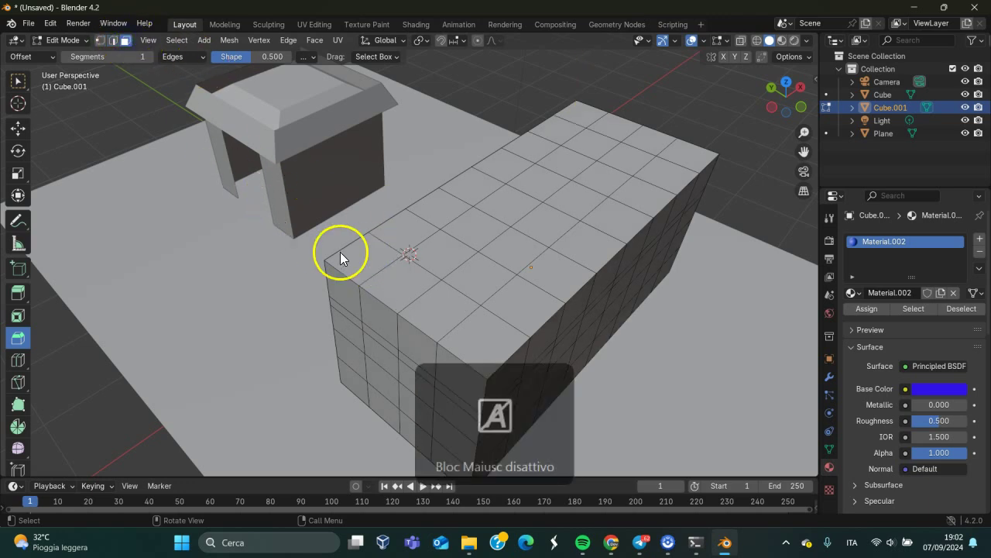
Step: Make a first pass at selecting faces on the box's top and side
{"action": "left_click", "coordinate": [368, 257]}
{"action": "left_click", "coordinate": [413, 290]}
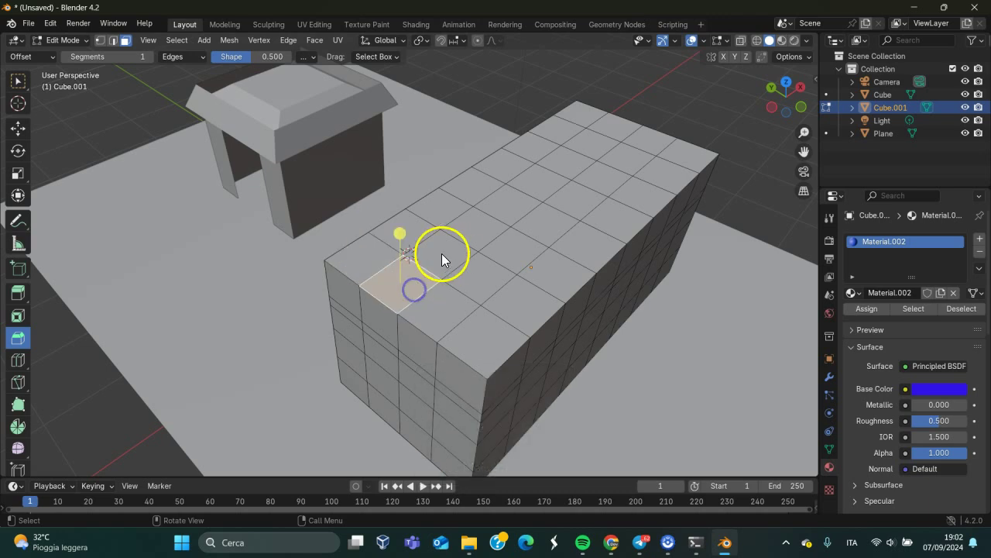
{"action": "left_click", "coordinate": [371, 253]}
{"action": "key", "text": "Caps_Lock"}
{"action": "mouse_move", "coordinate": [395, 276]}
{"action": "left_mouse_down"}
{"action": "mouse_move", "coordinate": [427, 300]}
{"action": "mouse_move", "coordinate": [593, 183]}
{"action": "left_mouse_up"}
{"action": "key", "text": "Caps_Lock"}
{"action": "left_click", "coordinate": [458, 310], "text": "shift"}
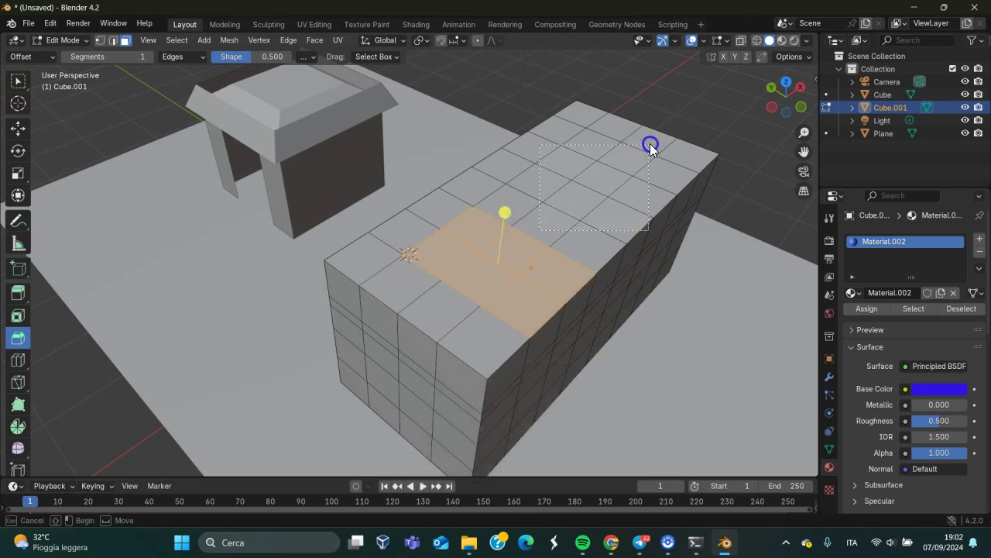
{"action": "left_click_drag", "start_coordinate": [650, 144], "coordinate": [631, 148]}
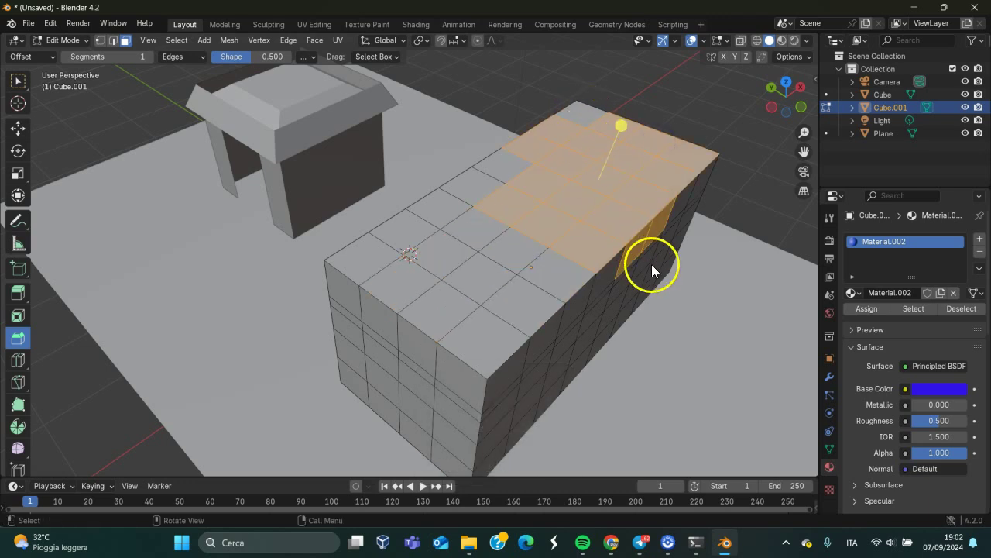
{"action": "left_click", "coordinate": [629, 252]}
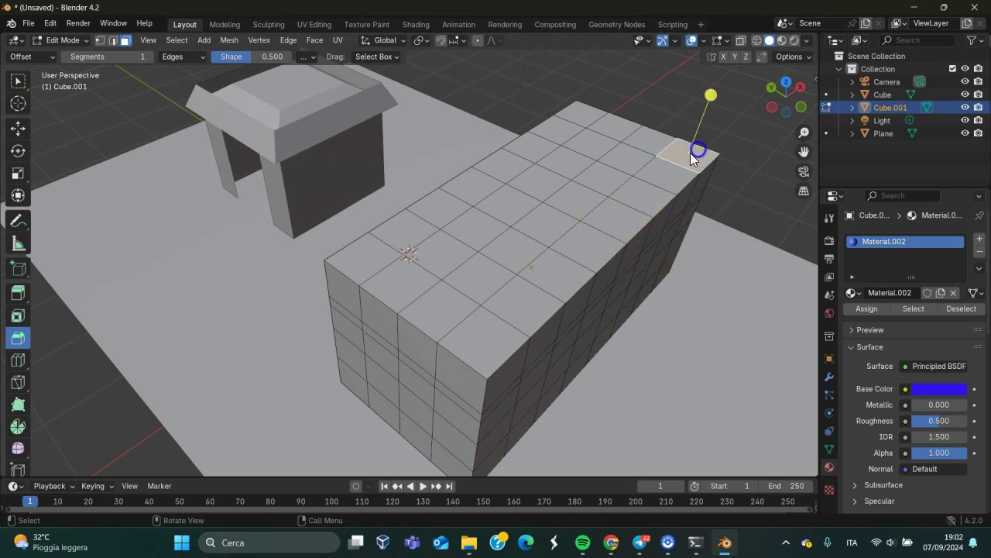
{"action": "left_click", "coordinate": [659, 177], "text": "shift"}
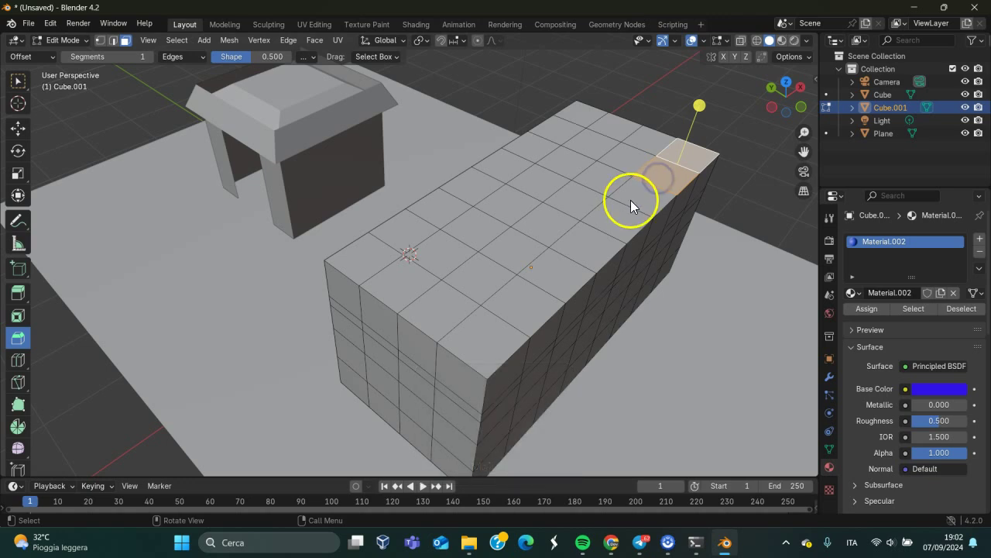
Step: Select the border faces along the right and front edges of the box's top
{"action": "left_click", "coordinate": [632, 201]}
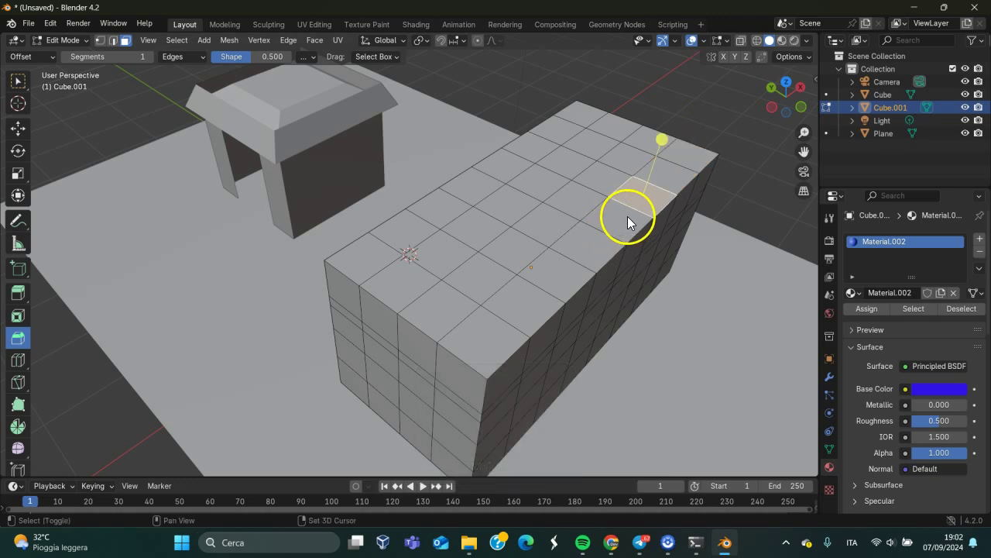
{"action": "left_click", "coordinate": [662, 181], "text": "shift"}
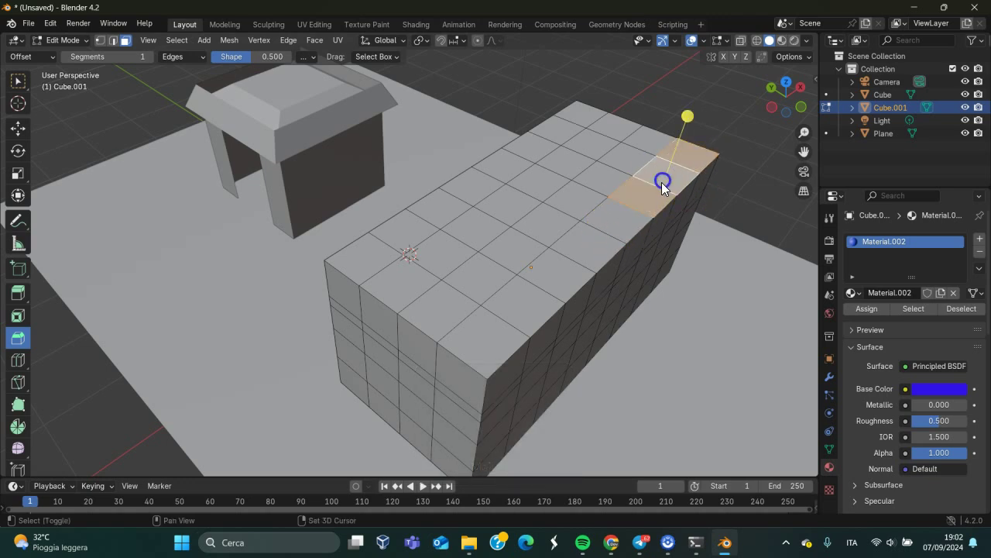
{"action": "left_click", "coordinate": [617, 233], "text": "shift"}
{"action": "left_click", "coordinate": [574, 259], "text": "shift"}
{"action": "left_click", "coordinate": [546, 290], "text": "shift"}
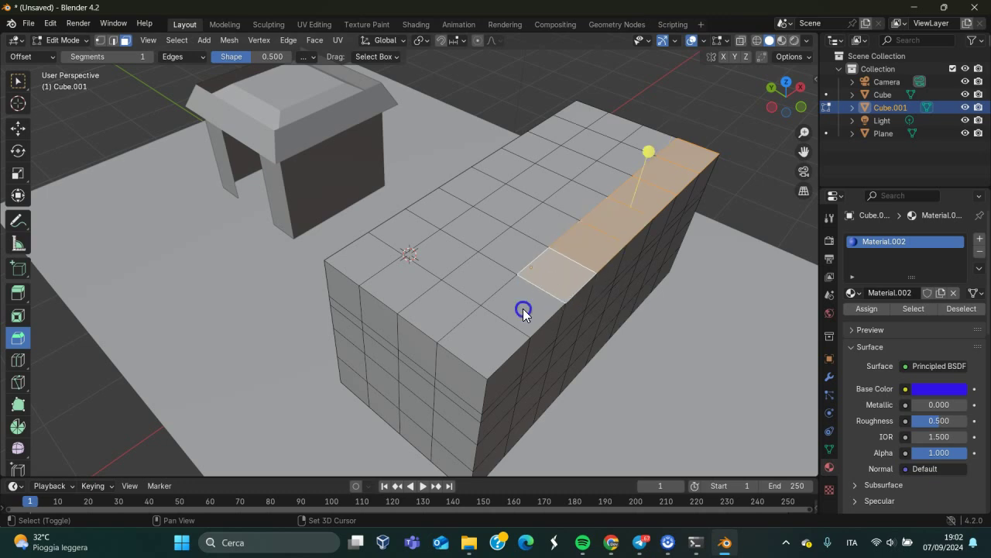
{"action": "left_click", "coordinate": [523, 309], "text": "shift"}
{"action": "left_click", "coordinate": [475, 342], "text": "shift"}
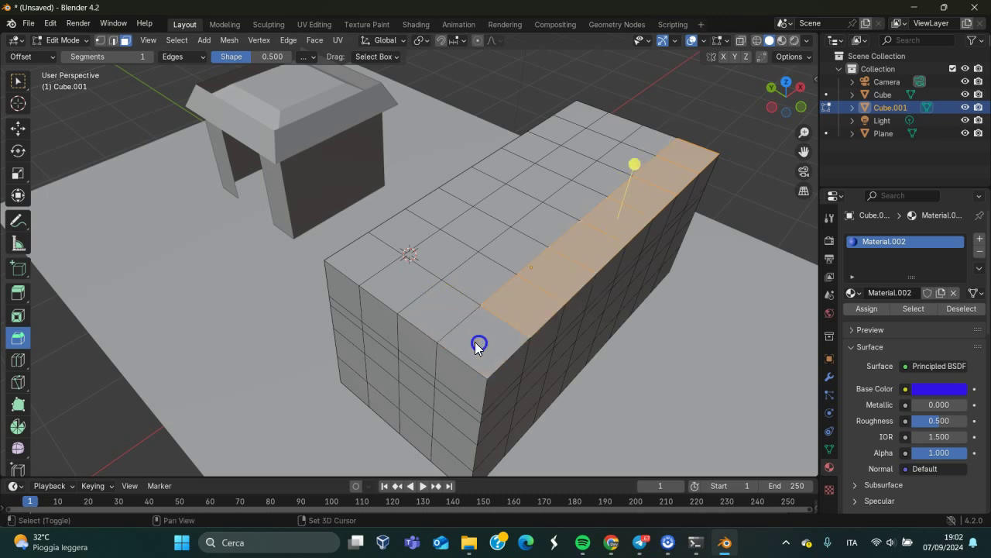
{"action": "left_click", "coordinate": [481, 334], "text": "shift"}
{"action": "left_click", "coordinate": [463, 325], "text": "shift"}
{"action": "left_click", "coordinate": [466, 329], "text": "shift"}
{"action": "left_click", "coordinate": [439, 308], "text": "shift"}
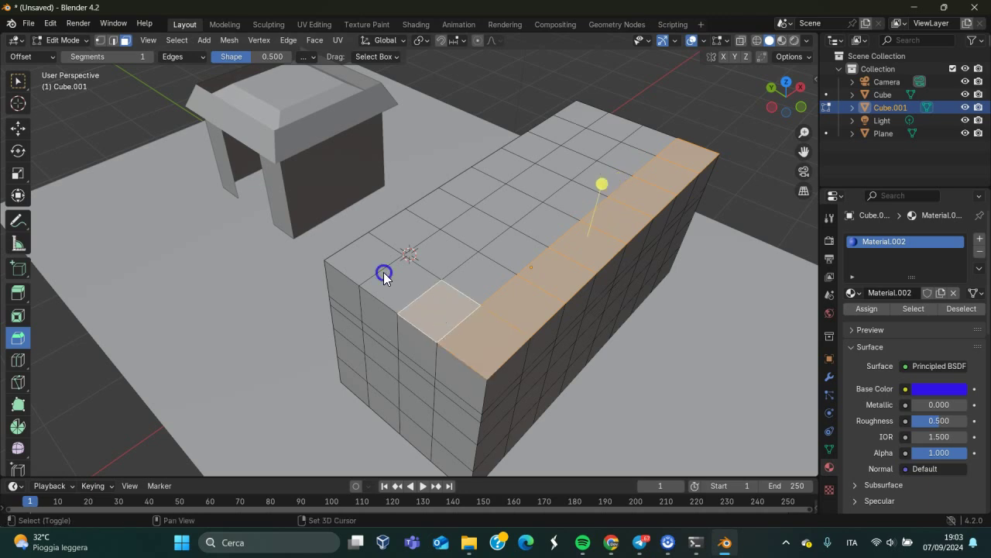
Step: Extend the selection along the left and back edges to close the border ring
{"action": "left_click", "coordinate": [383, 272], "text": "shift"}
{"action": "left_click", "coordinate": [374, 257], "text": "shift"}
{"action": "left_click", "coordinate": [421, 225], "text": "shift"}
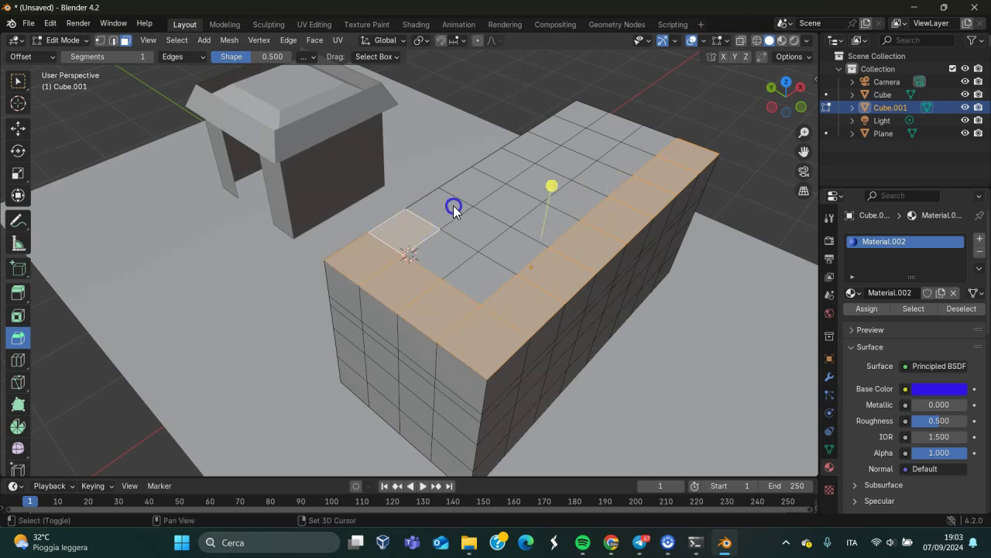
{"action": "left_click", "coordinate": [453, 206], "text": "shift"}
{"action": "left_click", "coordinate": [479, 180], "text": "shift"}
{"action": "left_click", "coordinate": [517, 155], "text": "shift"}
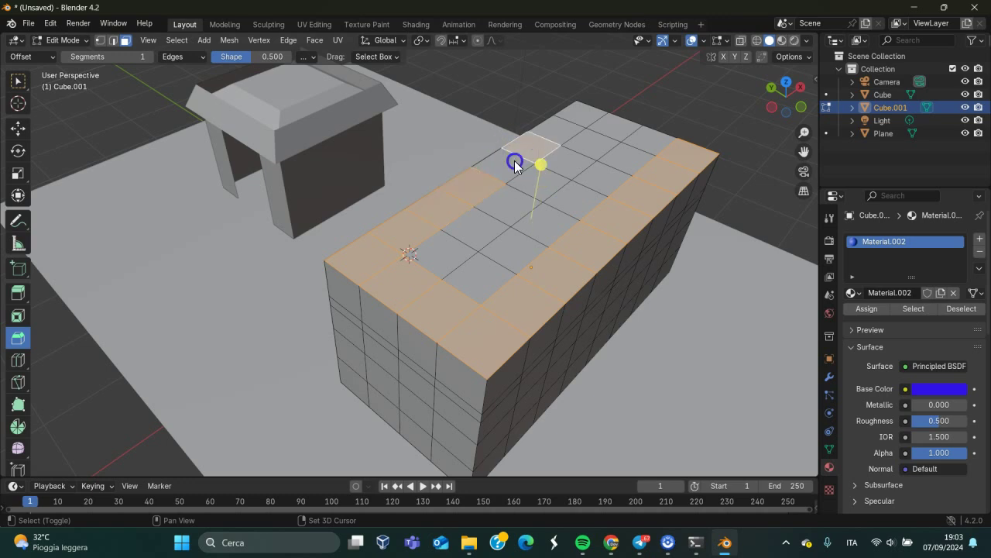
{"action": "left_click", "coordinate": [499, 172], "text": "shift"}
{"action": "left_click", "coordinate": [566, 131], "text": "shift"}
{"action": "left_click", "coordinate": [586, 112], "text": "shift"}
{"action": "left_click", "coordinate": [623, 126], "text": "shift"}
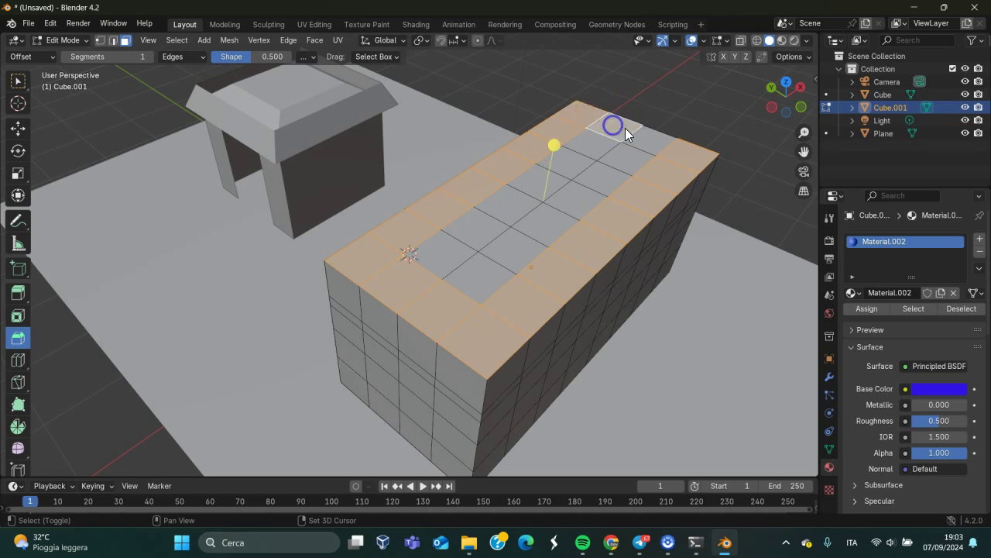
{"action": "left_click", "coordinate": [651, 143], "text": "shift"}
Step: Bevel the selected top border faces outward into a large, jagged overhang around the rim
{"action": "mouse_move", "coordinate": [556, 147]}
{"action": "left_mouse_down"}
{"action": "mouse_move", "coordinate": [571, 128]}
{"action": "mouse_move", "coordinate": [574, 137]}
{"action": "left_mouse_up"}
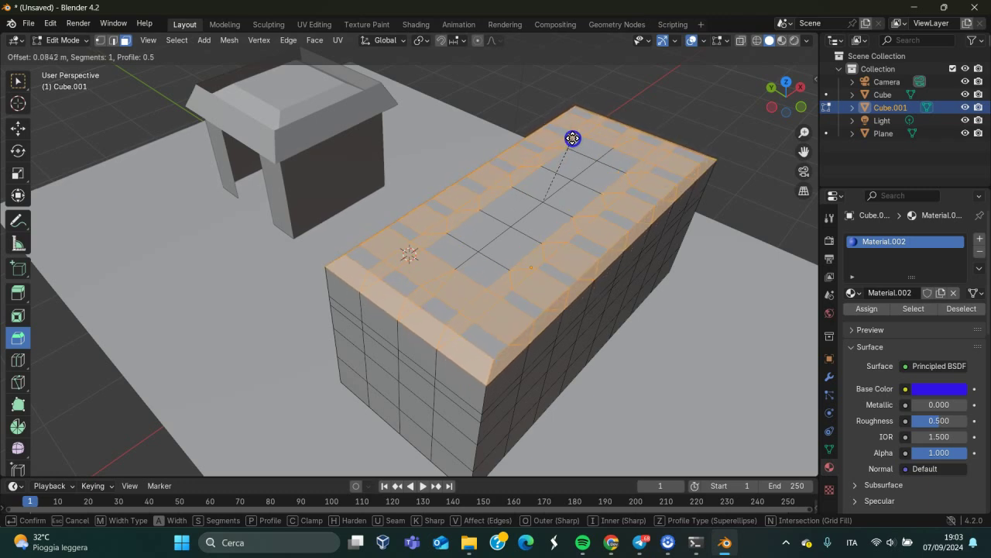
{"action": "mouse_move", "coordinate": [570, 214]}
{"action": "middle_mouse_down"}
{"action": "mouse_move", "coordinate": [519, 190]}
{"action": "mouse_move", "coordinate": [501, 205]}
{"action": "middle_mouse_up"}
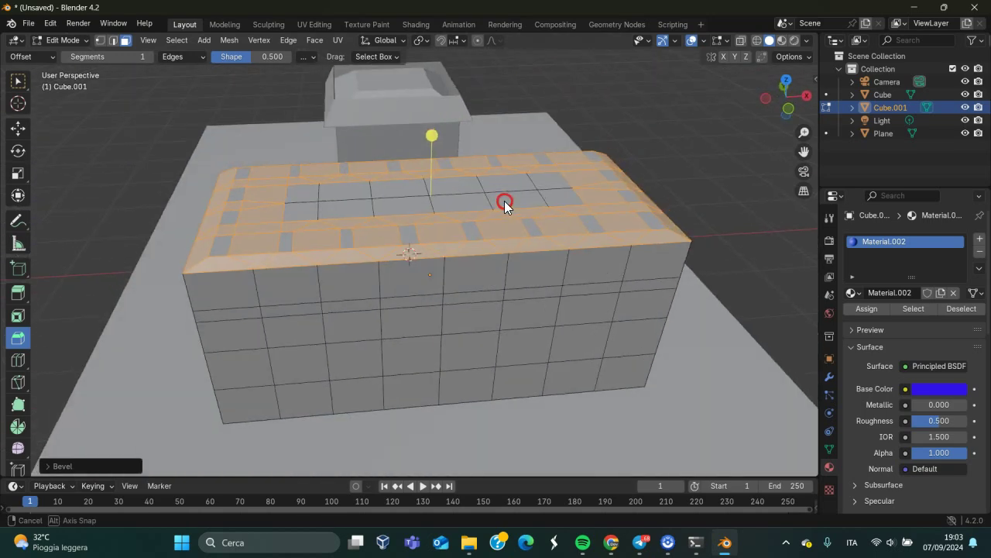
{"action": "left_click_drag", "start_coordinate": [416, 153], "coordinate": [472, 122]}
{"action": "mouse_move", "coordinate": [453, 177]}
{"action": "middle_mouse_down"}
{"action": "mouse_move", "coordinate": [571, 148]}
{"action": "mouse_move", "coordinate": [460, 146]}
{"action": "mouse_move", "coordinate": [454, 173]}
{"action": "mouse_move", "coordinate": [597, 209]}
{"action": "middle_mouse_up"}
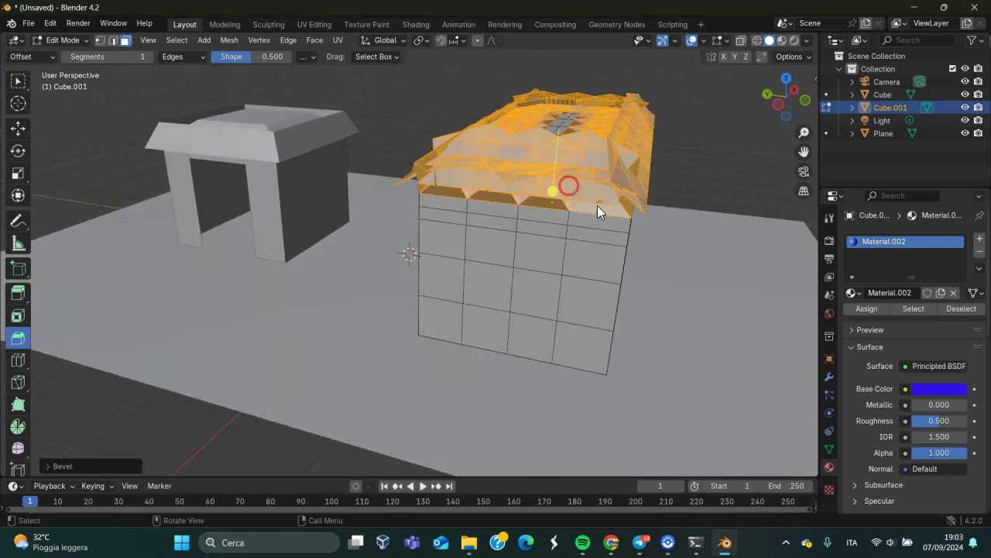
Step: Merge a 2x3 block of end-wall faces and delete it to open the first doorway
{"action": "left_click", "coordinate": [489, 249]}
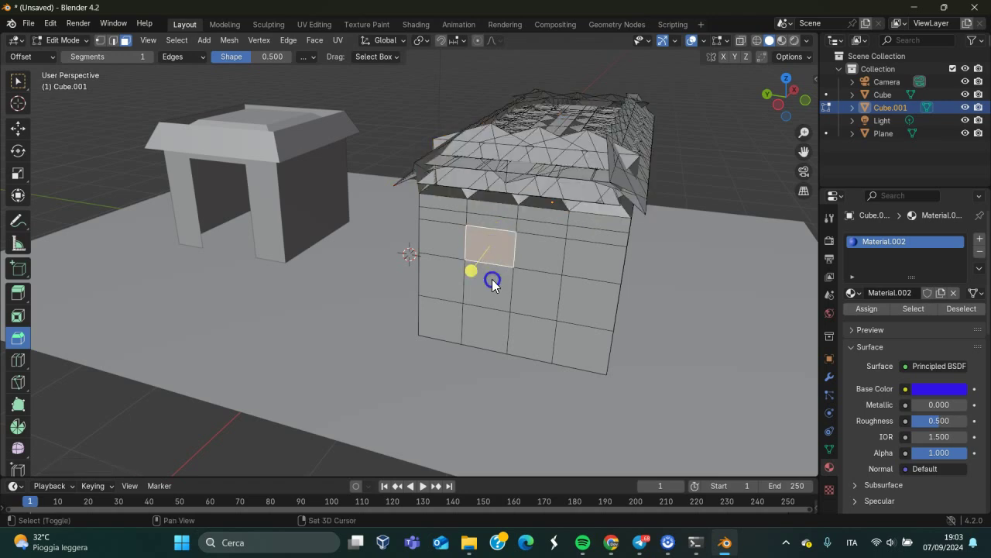
{"action": "left_click", "coordinate": [488, 325], "text": "ctrl"}
{"action": "left_click", "coordinate": [533, 250], "text": "ctrl"}
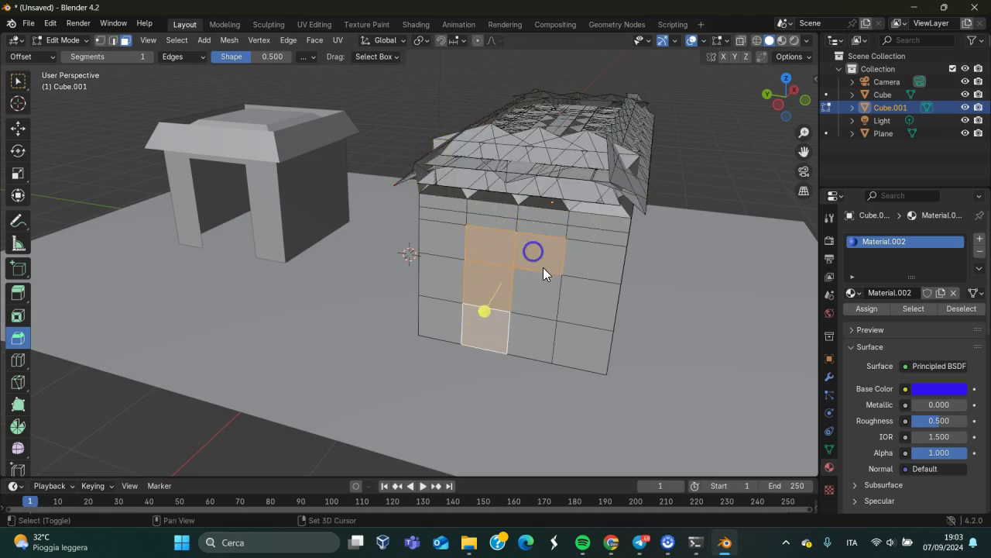
{"action": "left_click", "coordinate": [531, 295], "text": "ctrl"}
{"action": "left_click", "coordinate": [525, 335], "text": "ctrl"}
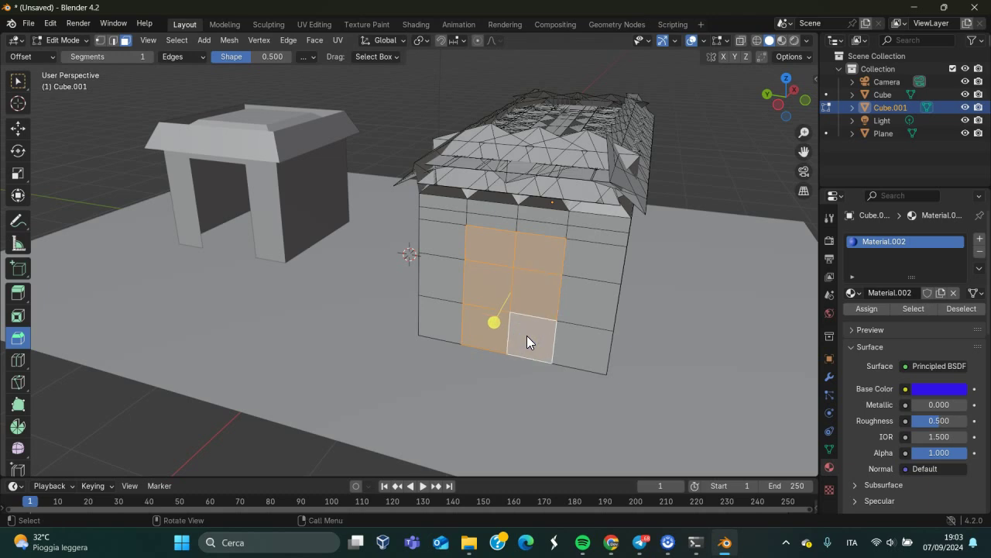
{"action": "key", "text": "ctrl+x"}
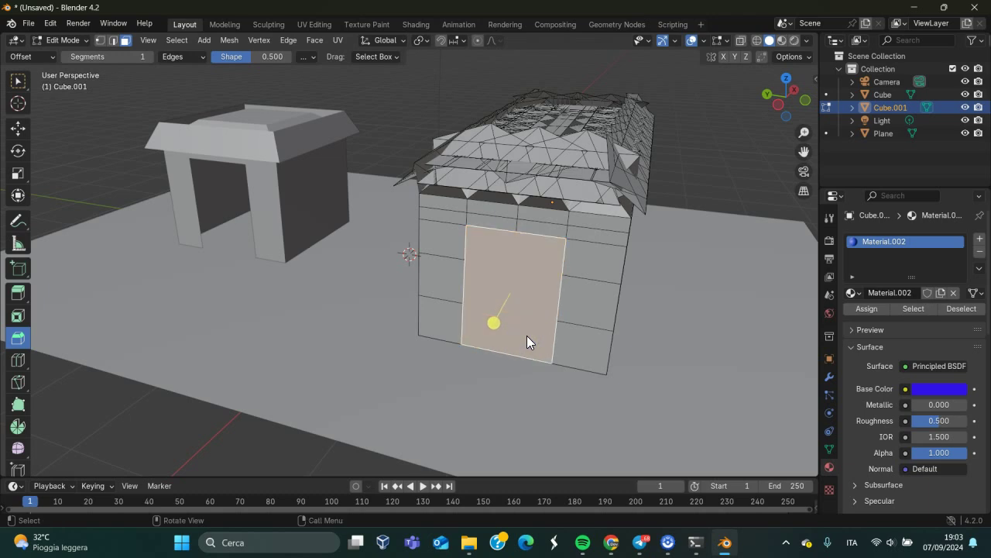
{"action": "key", "text": "x"}
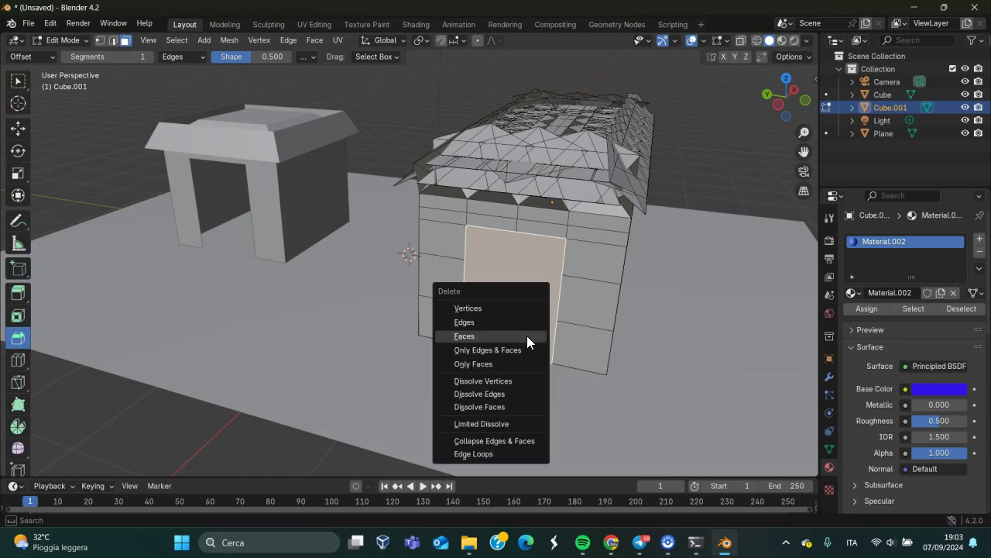
{"action": "left_click", "coordinate": [526, 336]}
Step: On the opposite end wall, merge six faces into one and delete it for a second doorway
{"action": "middle_click_drag", "start_coordinate": [537, 338], "coordinate": [302, 336]}
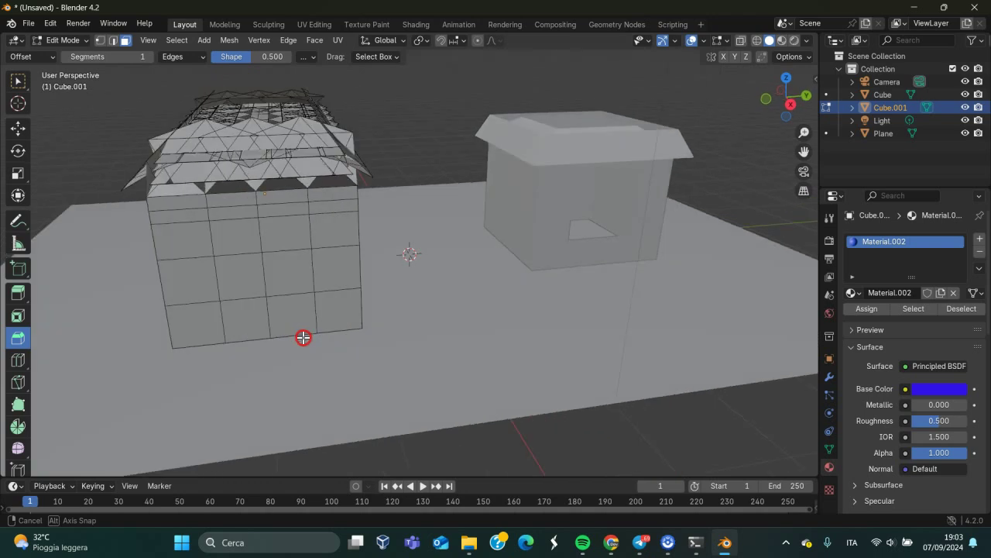
{"action": "left_click", "coordinate": [245, 246]}
{"action": "left_click", "coordinate": [277, 242], "text": "shift"}
{"action": "left_click", "coordinate": [286, 279], "text": "shift"}
{"action": "left_click", "coordinate": [260, 287], "text": "shift"}
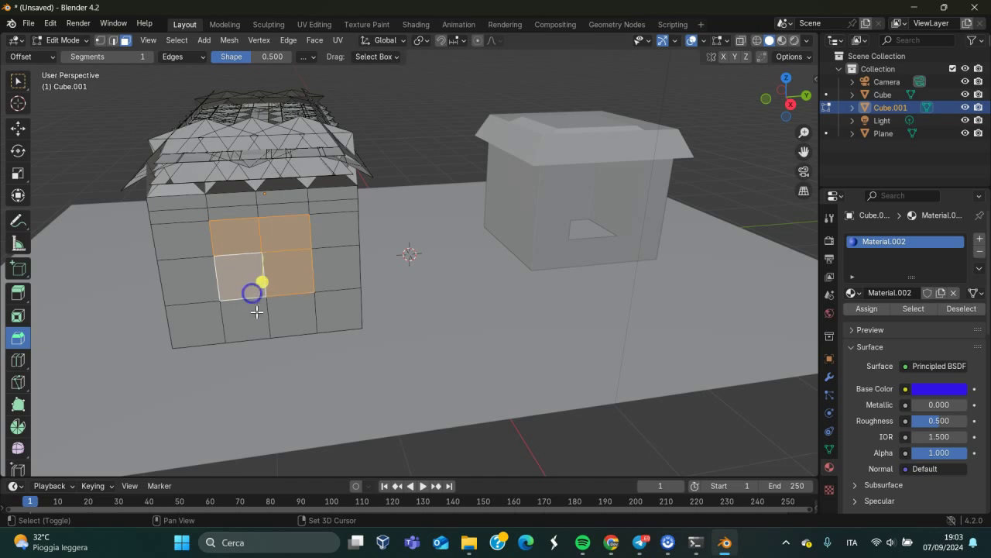
{"action": "left_click", "coordinate": [255, 317], "text": "shift"}
{"action": "left_click", "coordinate": [289, 324], "text": "shift"}
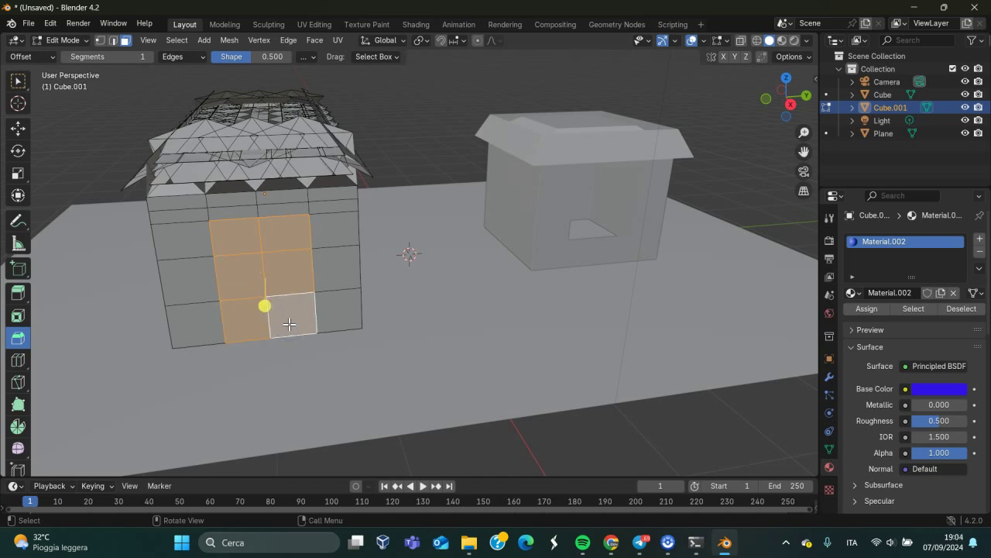
{"action": "key", "text": "ctrl+x"}
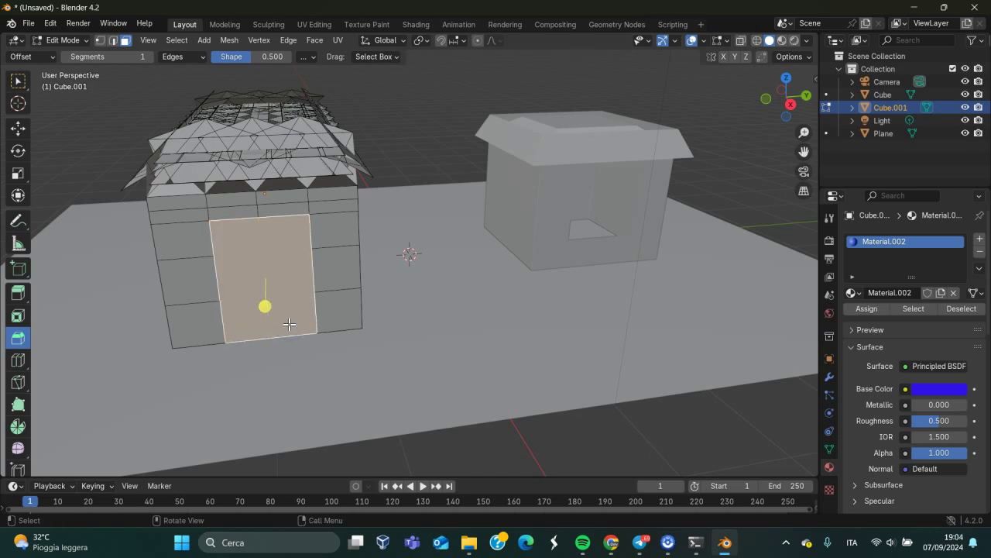
{"action": "key", "text": "x"}
{"action": "left_click", "coordinate": [289, 324]}
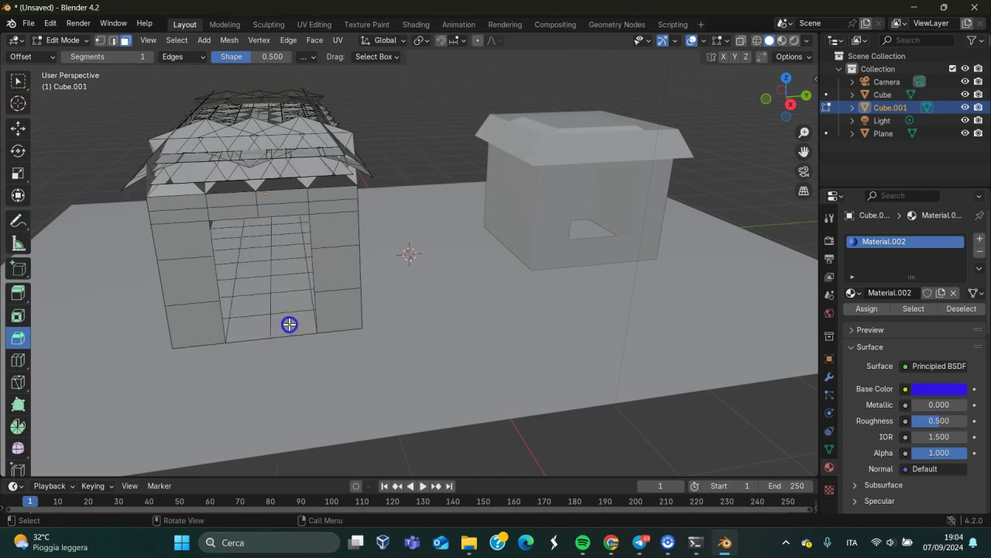
{"action": "mouse_move", "coordinate": [289, 323]}
{"action": "middle_mouse_down"}
{"action": "mouse_move", "coordinate": [362, 309]}
{"action": "mouse_move", "coordinate": [404, 316]}
{"action": "middle_mouse_up"}
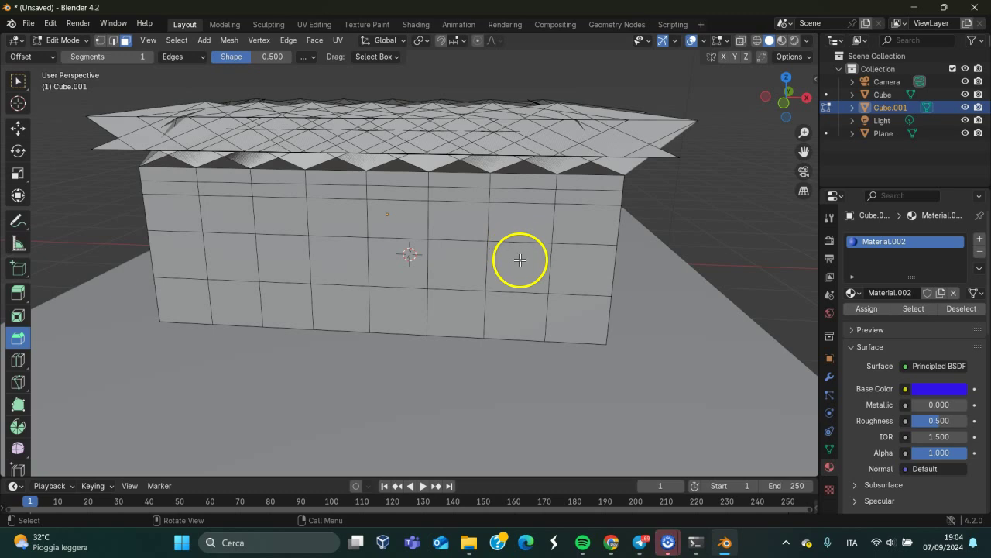
Step: Delete three pairs of faces on one long wall to open three windows
{"action": "left_click", "coordinate": [527, 231]}
{"action": "left_click", "coordinate": [526, 271], "text": "shift"}
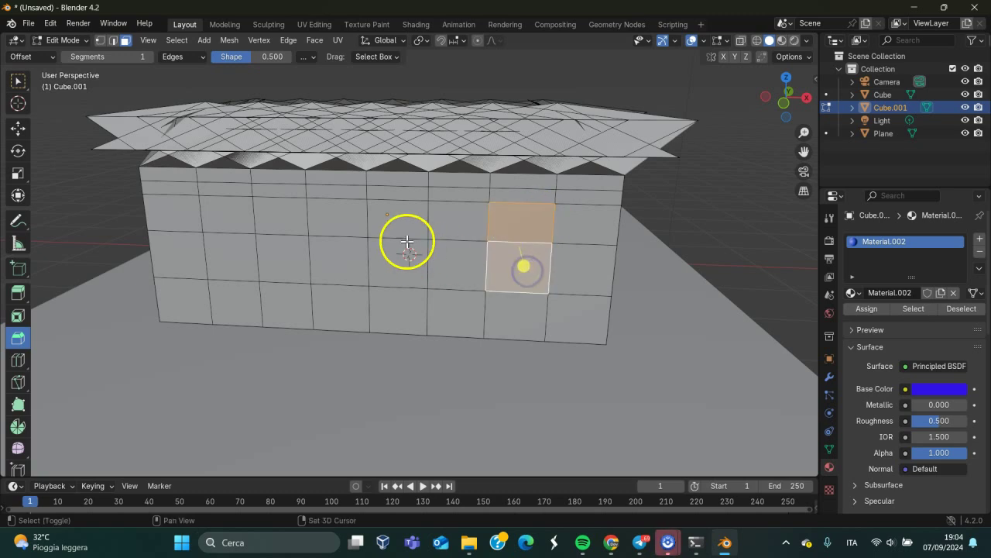
{"action": "left_click", "coordinate": [392, 219], "text": "shift"}
{"action": "left_click", "coordinate": [396, 261], "text": "shift"}
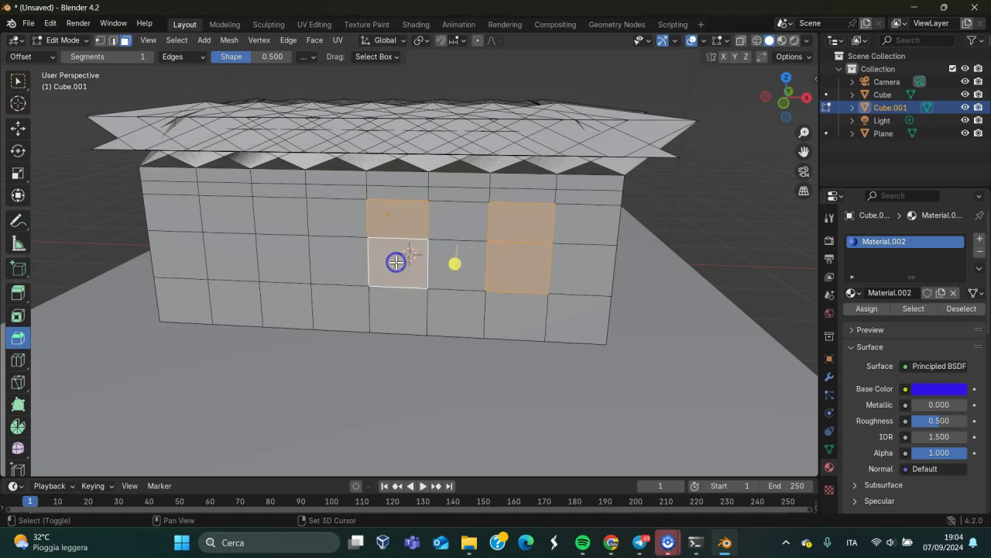
{"action": "left_click", "coordinate": [272, 214], "text": "shift"}
{"action": "left_click", "coordinate": [287, 259], "text": "shift"}
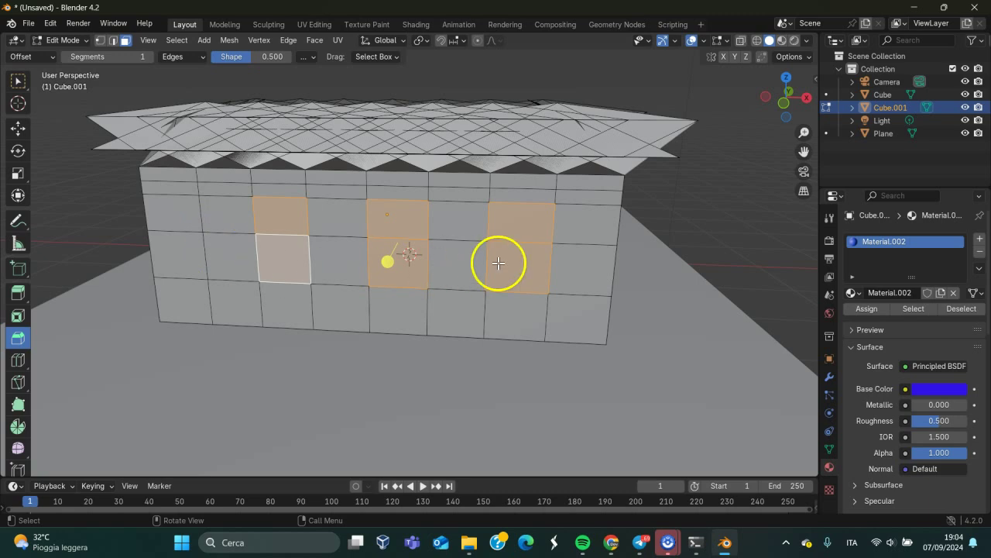
{"action": "middle_click_drag", "start_coordinate": [587, 234], "coordinate": [519, 248]}
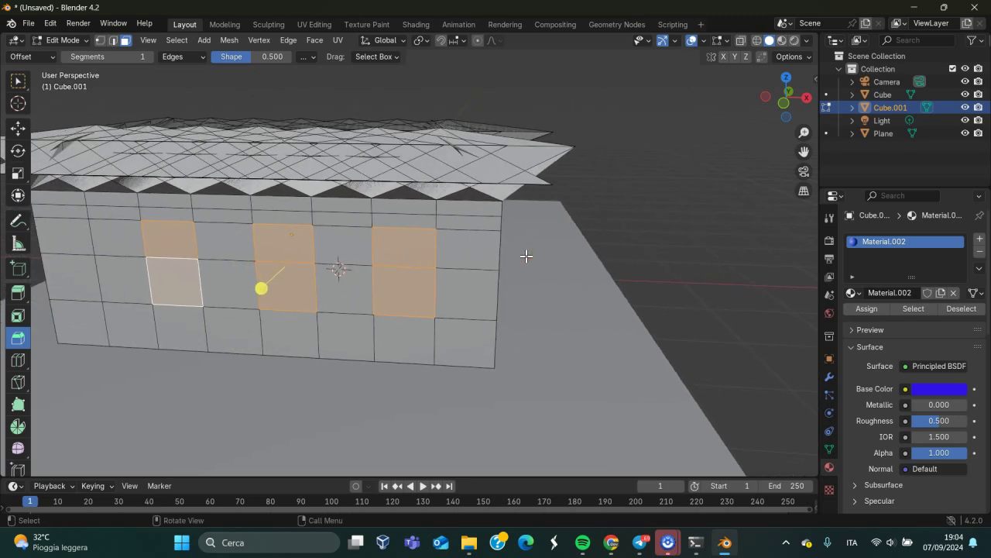
{"action": "key", "text": "x"}
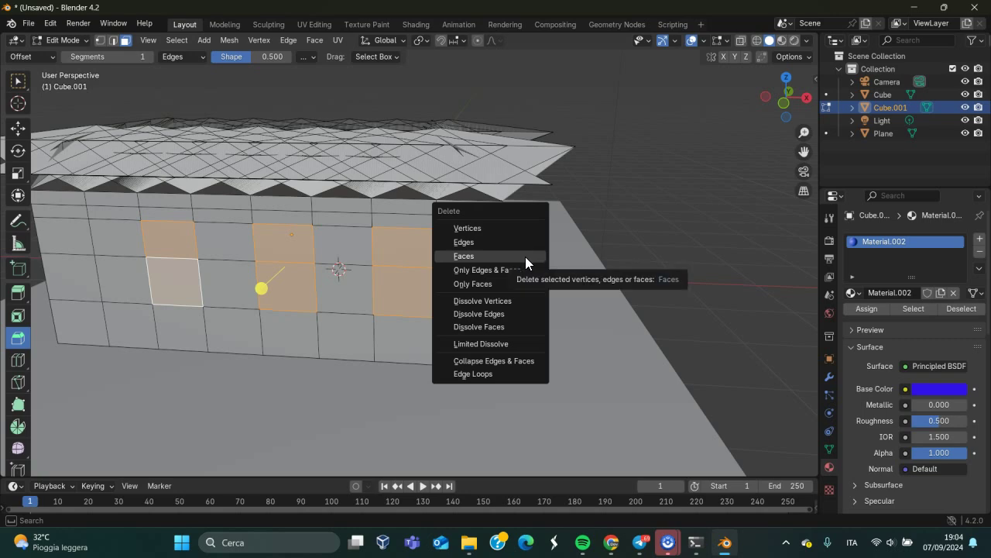
{"action": "left_click", "coordinate": [525, 256]}
Step: Delete three two-face window openings on the building's other long wall
{"action": "middle_click_drag", "start_coordinate": [525, 257], "coordinate": [721, 269]}
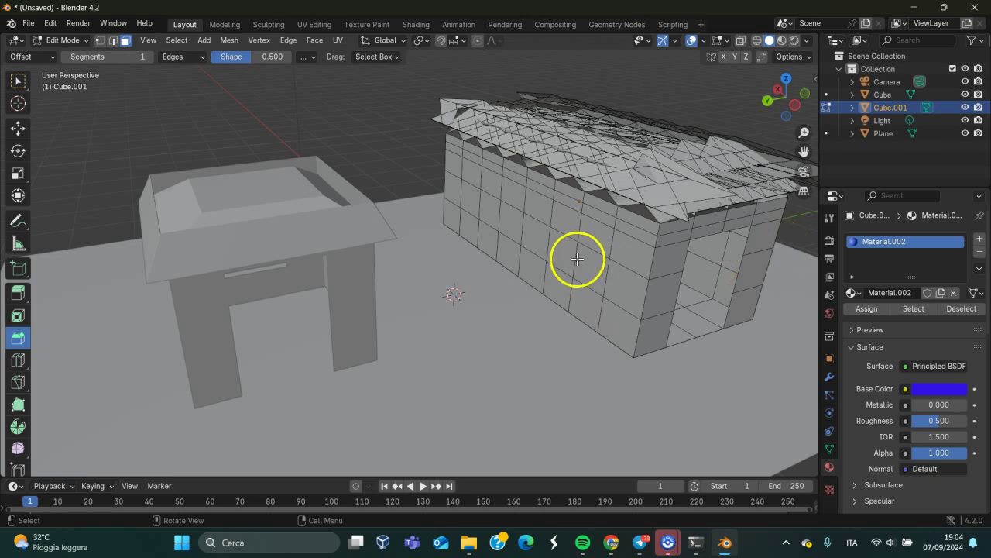
{"action": "left_click", "coordinate": [589, 249]}
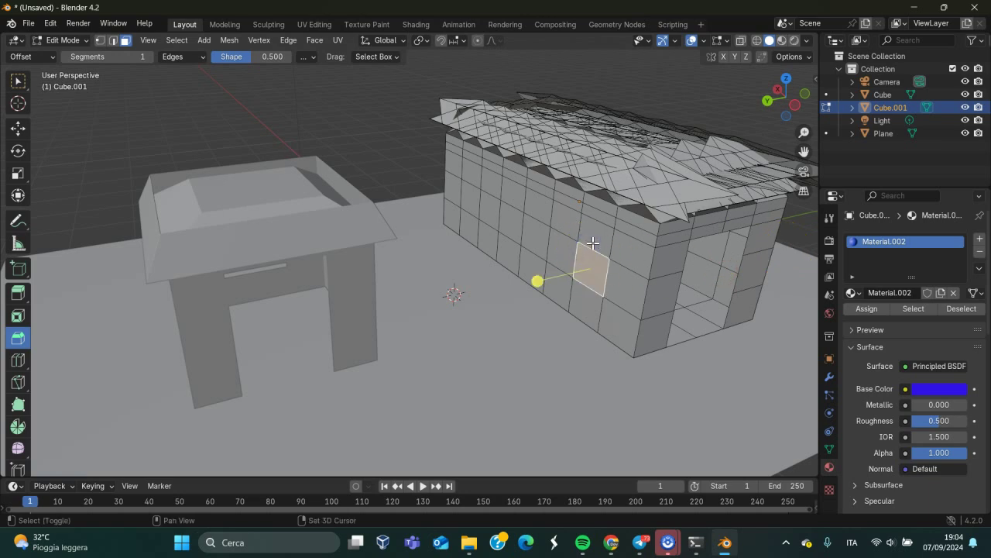
{"action": "left_click", "coordinate": [592, 241], "text": "shift"}
{"action": "left_click", "coordinate": [531, 237], "text": "shift"}
{"action": "left_click", "coordinate": [538, 205], "text": "shift"}
{"action": "left_click", "coordinate": [488, 211], "text": "shift"}
{"action": "left_click", "coordinate": [494, 186], "text": "shift"}
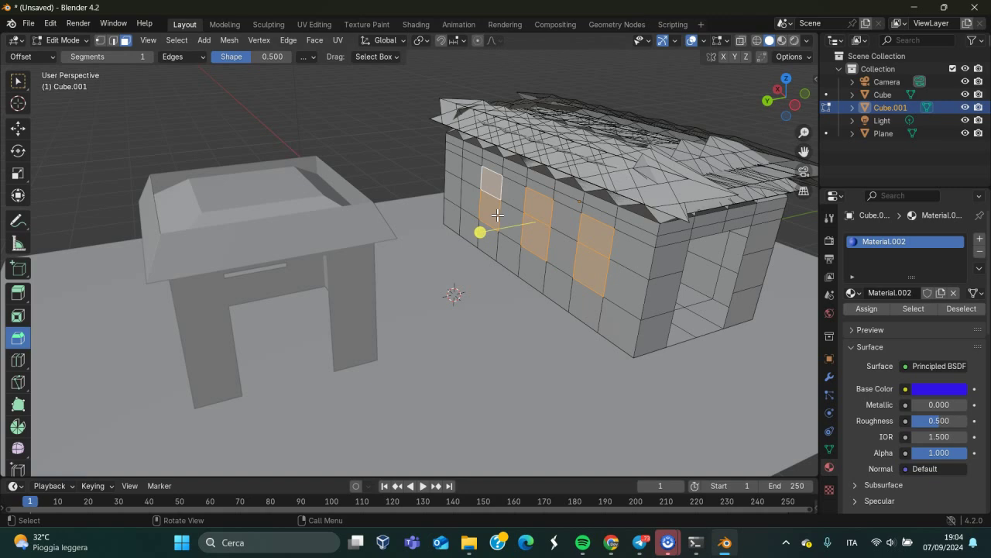
{"action": "key", "text": "x"}
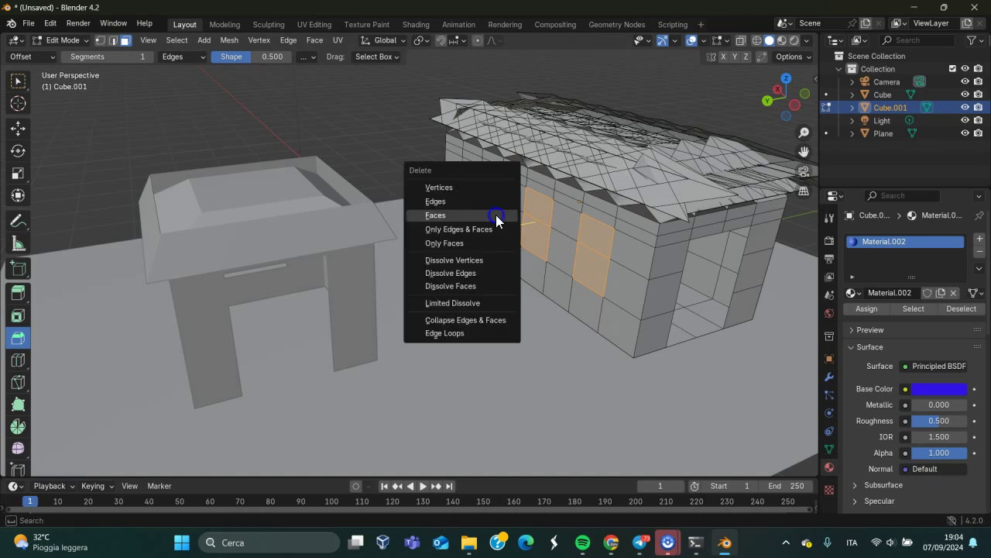
{"action": "left_click", "coordinate": [498, 215]}
{"action": "mouse_move", "coordinate": [575, 284]}
{"action": "middle_mouse_down"}
{"action": "mouse_move", "coordinate": [547, 296]}
{"action": "mouse_move", "coordinate": [529, 281]}
{"action": "middle_mouse_up"}
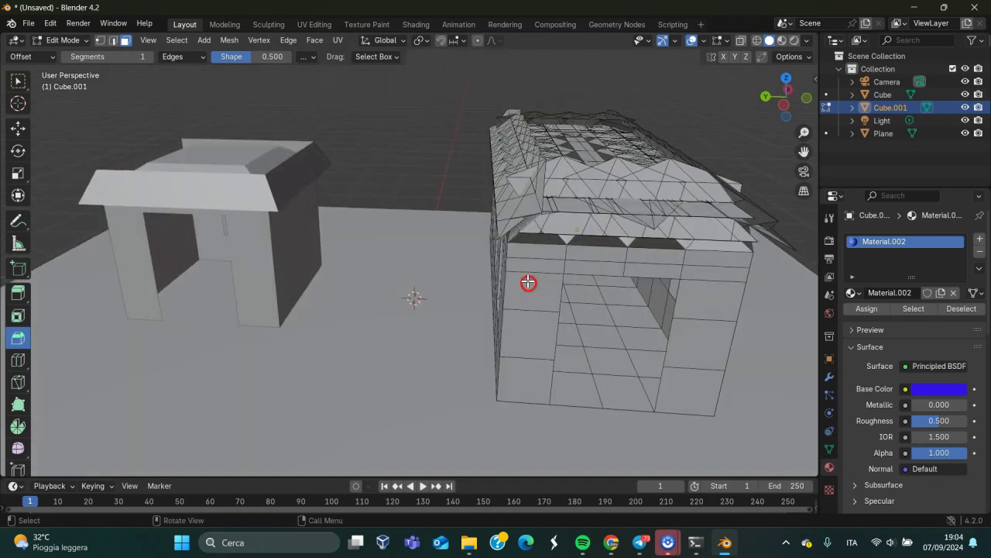
Step: Check the blue building's window openings in the lit viewport, then return to Object Mode
{"action": "left_click", "coordinate": [792, 44]}
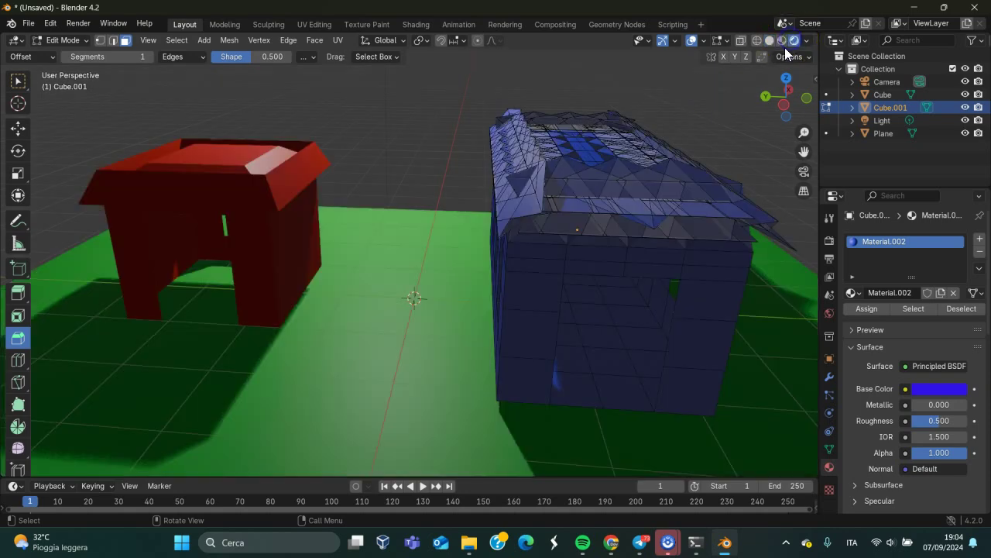
{"action": "mouse_move", "coordinate": [679, 219]}
{"action": "middle_mouse_down"}
{"action": "mouse_move", "coordinate": [628, 216]}
{"action": "mouse_move", "coordinate": [589, 198]}
{"action": "mouse_move", "coordinate": [445, 219]}
{"action": "mouse_move", "coordinate": [406, 214]}
{"action": "mouse_move", "coordinate": [420, 199]}
{"action": "mouse_move", "coordinate": [475, 197]}
{"action": "mouse_move", "coordinate": [701, 202]}
{"action": "middle_mouse_up"}
{"action": "left_click", "coordinate": [96, 205]}
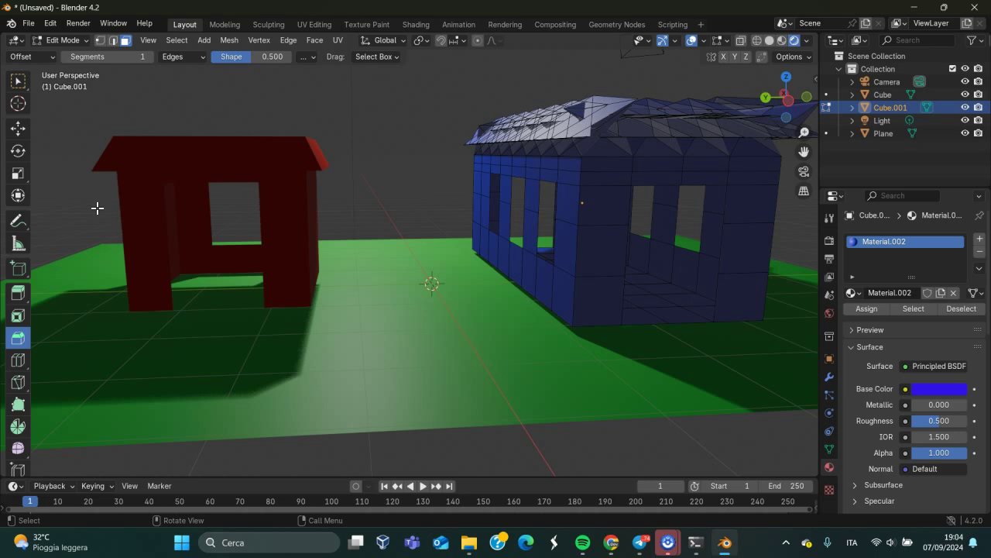
{"action": "key", "text": "shift+a"}
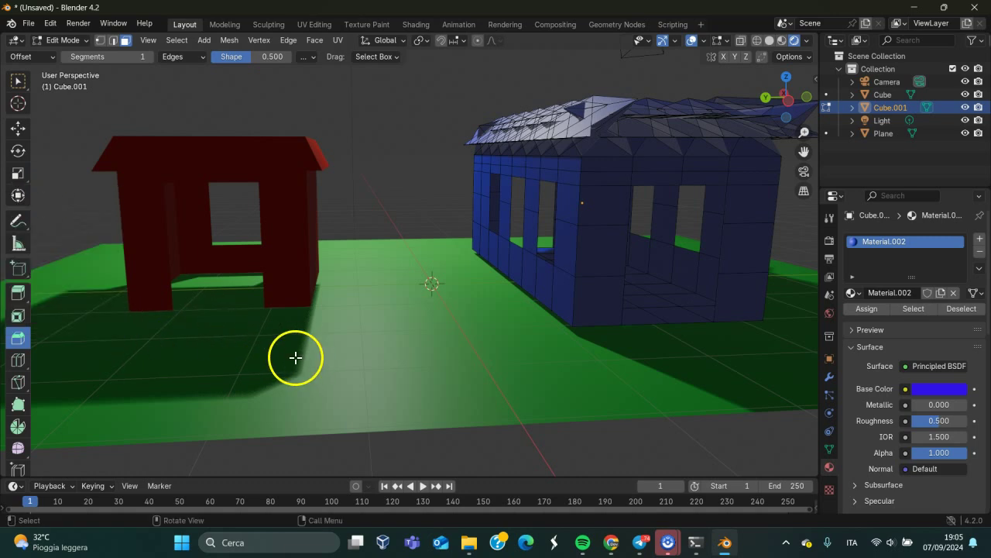
{"action": "key", "text": "shift+a"}
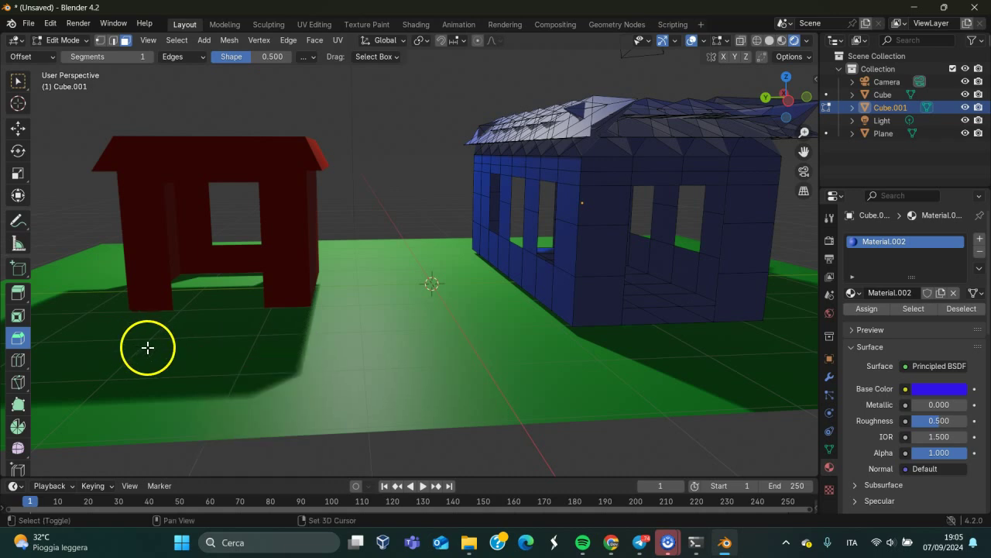
{"action": "left_click", "coordinate": [14, 86]}
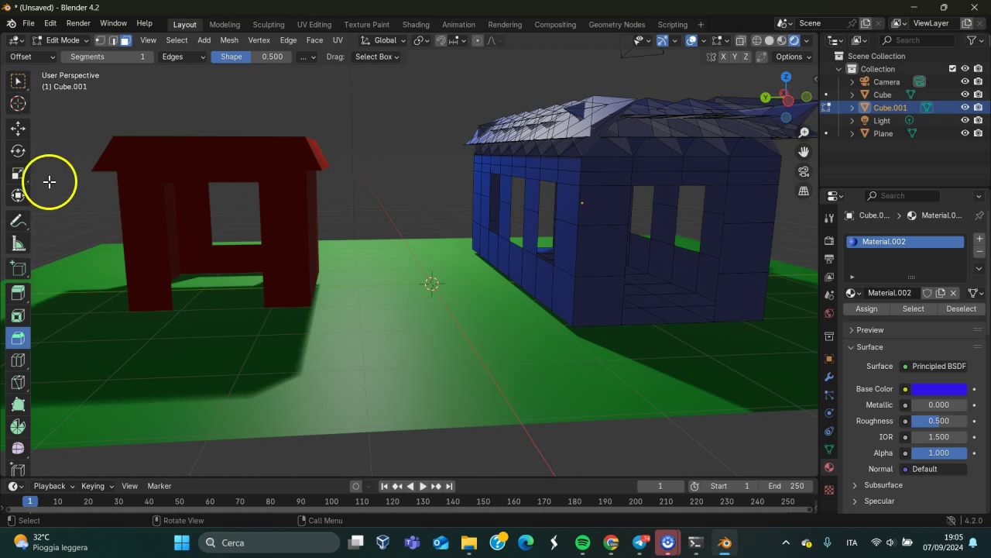
{"action": "key", "text": "Tab"}
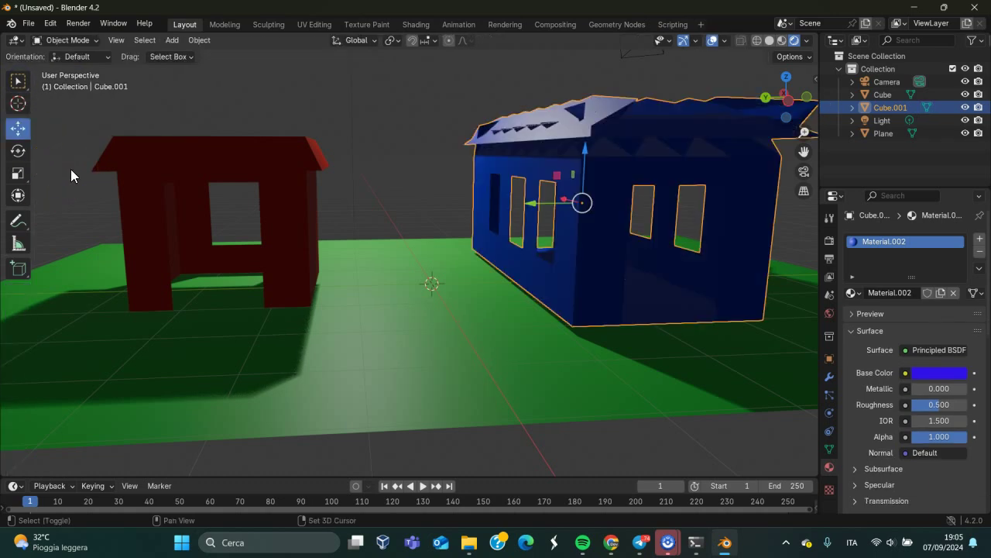
Step: Add a Sun light, move it inside the red hut and raise it above the floor
{"action": "key", "text": "shift+a"}
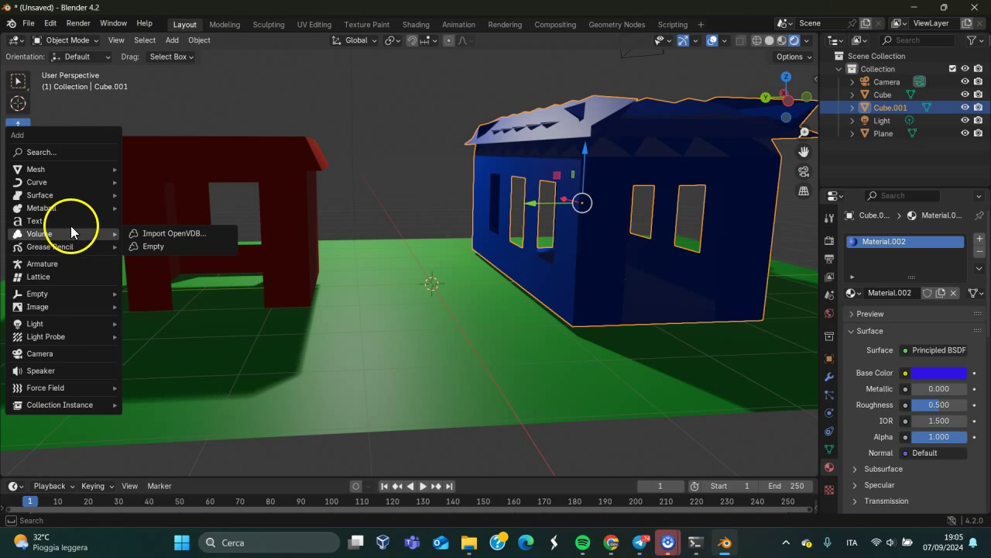
{"action": "mouse_move", "coordinate": [47, 324]}
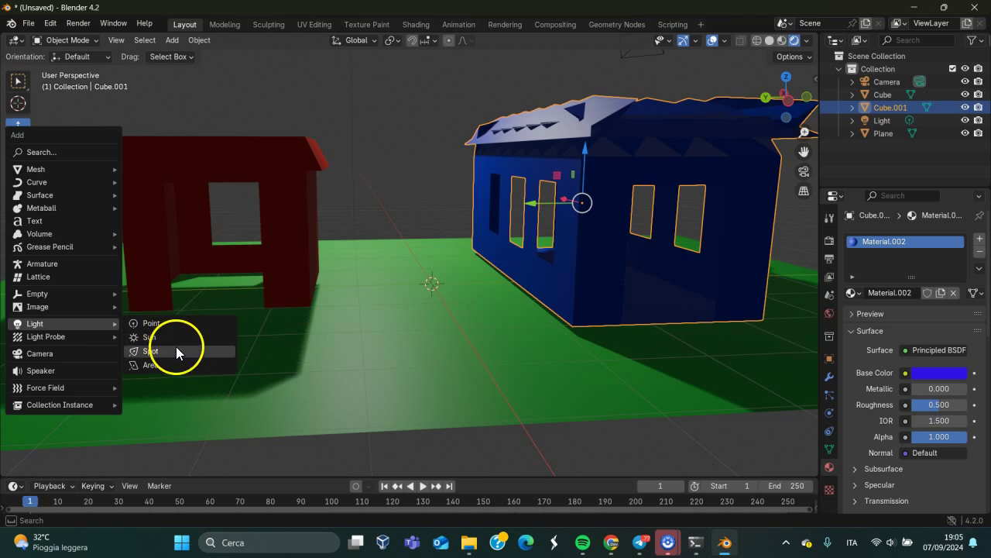
{"action": "left_click", "coordinate": [174, 339]}
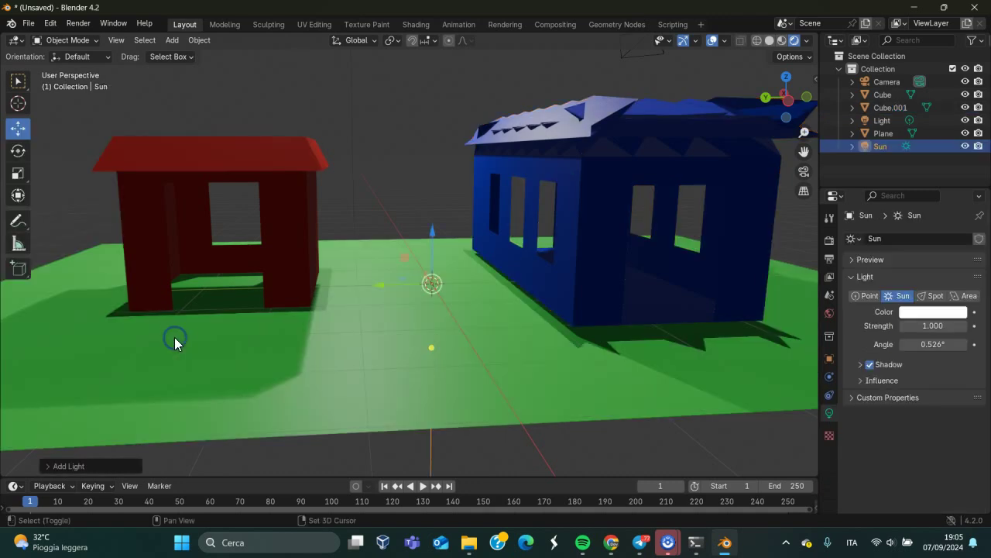
{"action": "key", "text": "g"}
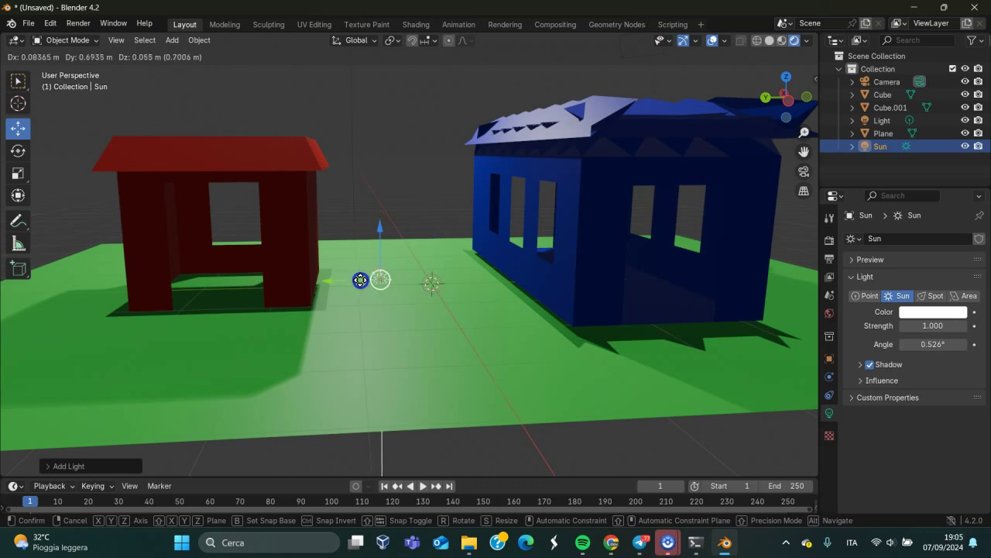
{"action": "left_click", "coordinate": [217, 258]}
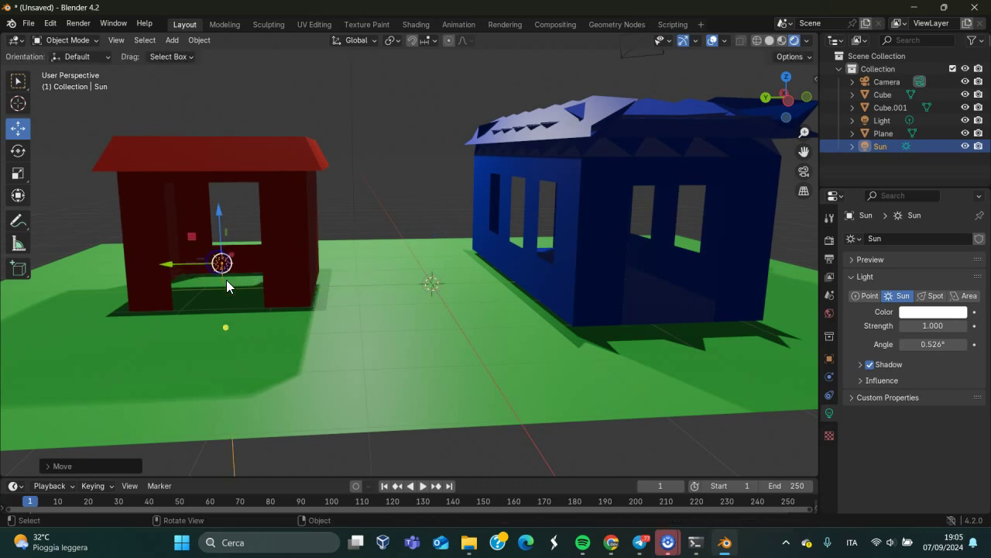
{"action": "left_click", "coordinate": [220, 267]}
{"action": "middle_click_drag", "start_coordinate": [268, 258], "coordinate": [257, 266]}
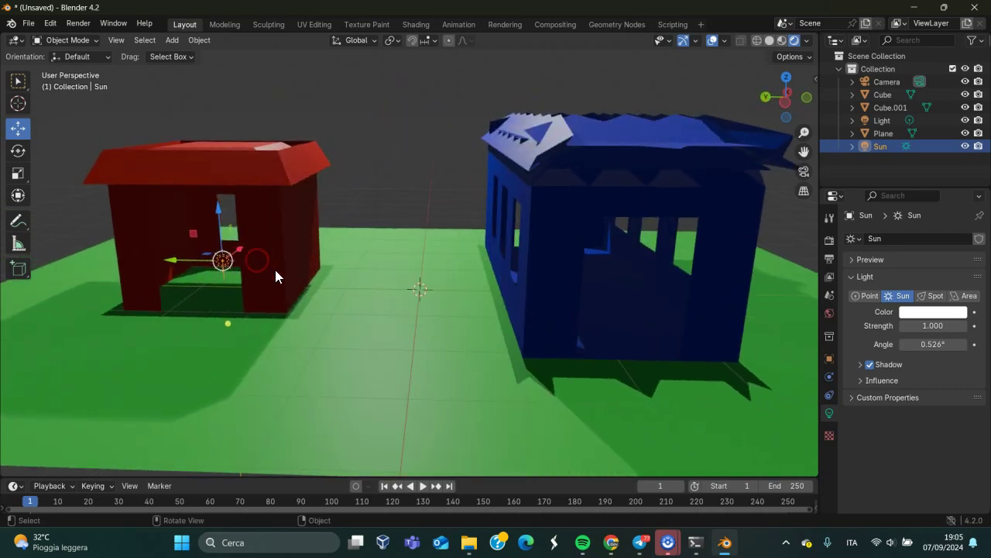
{"action": "left_click_drag", "start_coordinate": [221, 225], "coordinate": [223, 147]}
{"action": "middle_click_drag", "start_coordinate": [637, 264], "coordinate": [617, 242]}
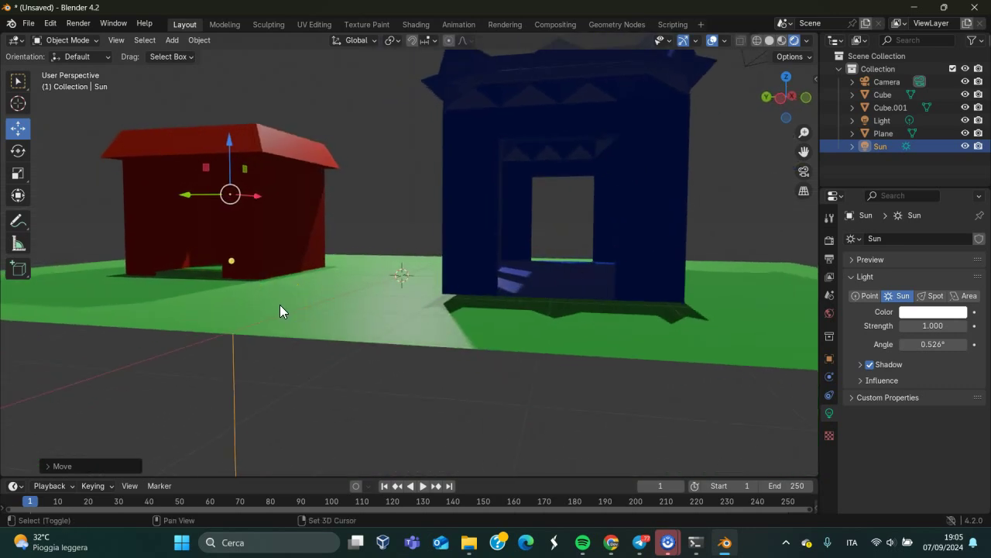
{"action": "key", "text": "shift+a"}
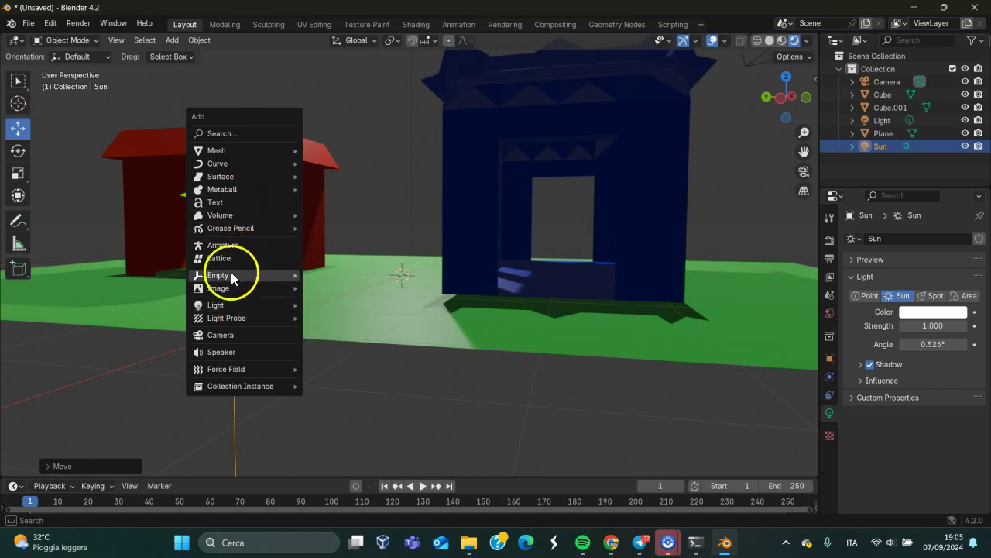
{"action": "mouse_move", "coordinate": [215, 305]}
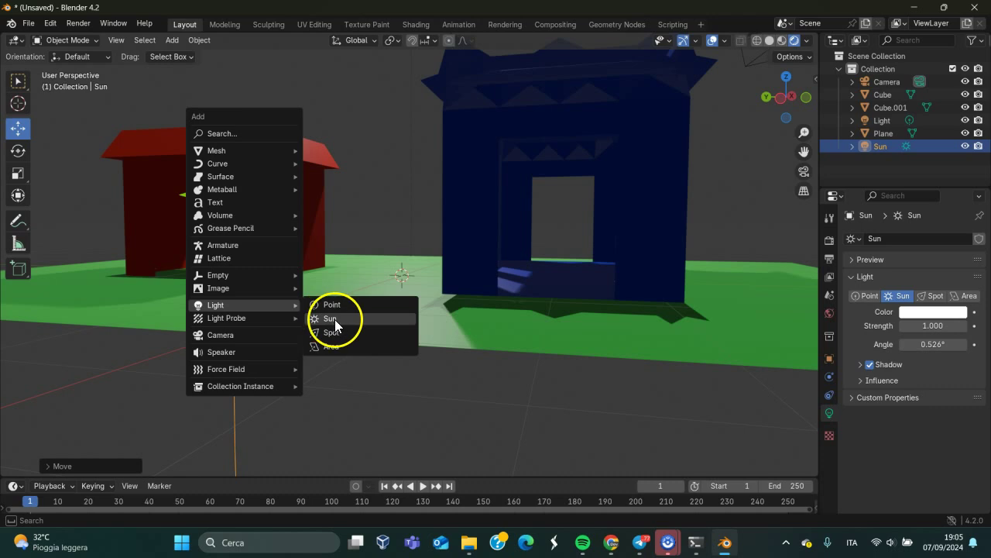
Step: Add a second Sun light, Sun.001, and position it raised inside the blue building's doorway
{"action": "left_click", "coordinate": [331, 318]}
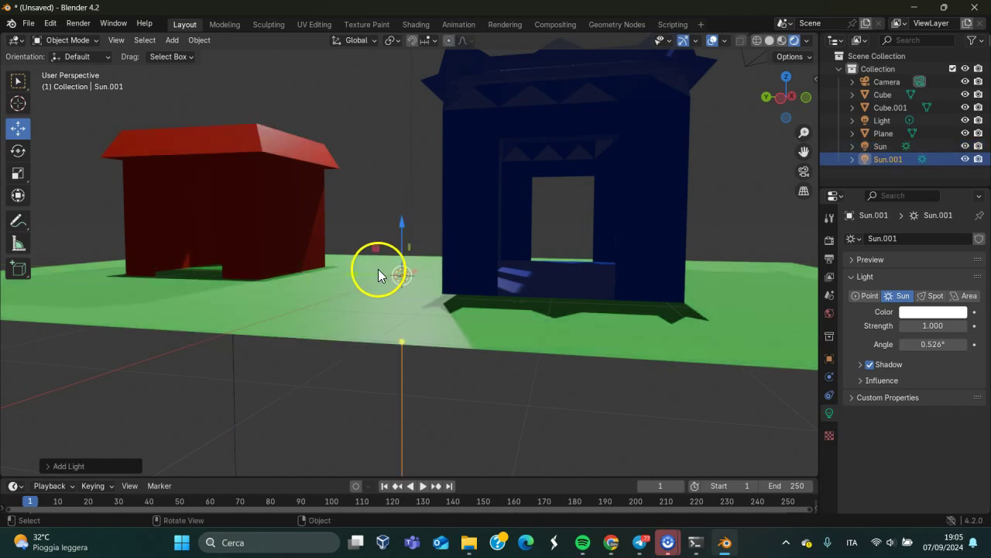
{"action": "left_click_drag", "start_coordinate": [378, 269], "coordinate": [538, 275]}
{"action": "left_click_drag", "start_coordinate": [579, 232], "coordinate": [583, 136]}
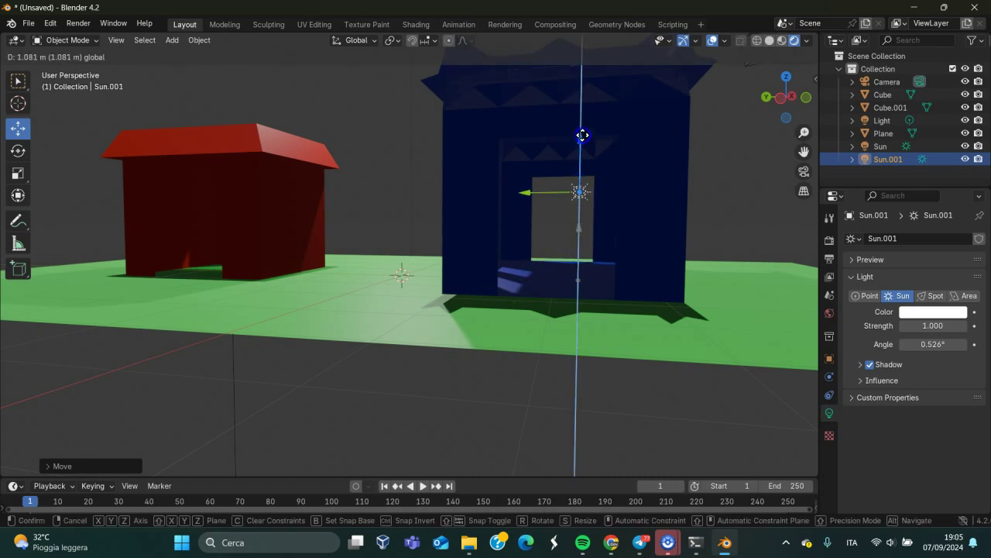
{"action": "left_click_drag", "start_coordinate": [583, 136], "coordinate": [581, 163]}
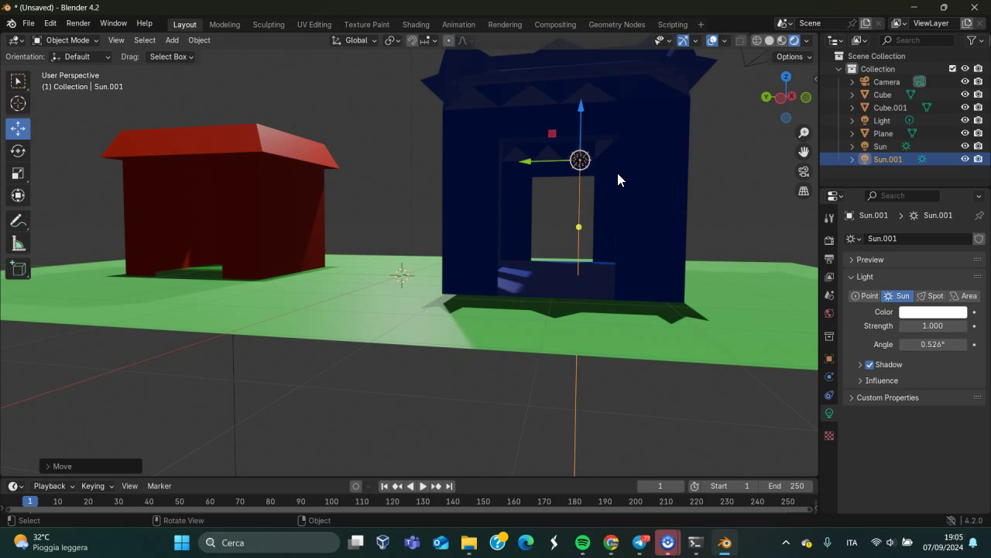
{"action": "key", "text": "Caps_Lock"}
{"action": "key", "text": "Up"}
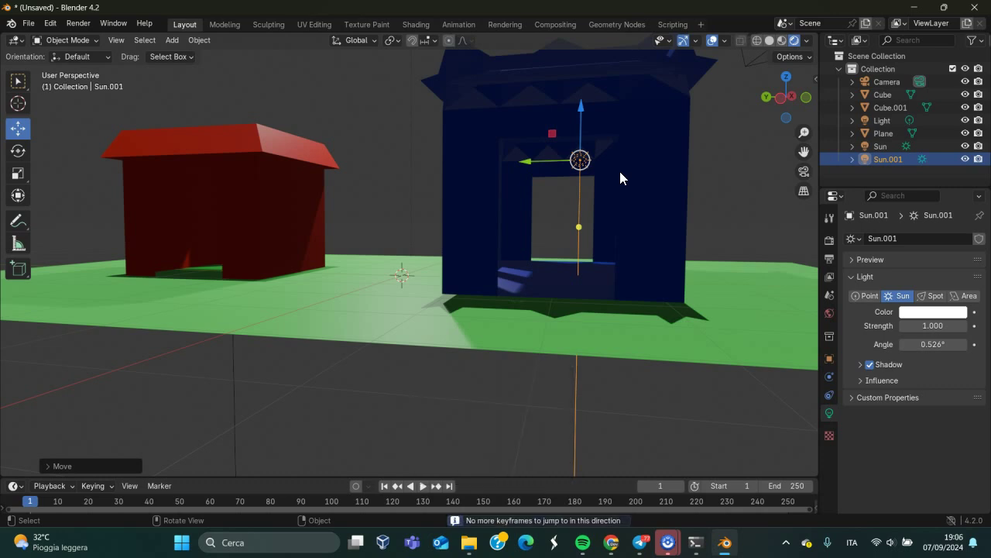
{"action": "scroll", "coordinate": [588, 168], "scroll_direction": "down", "scroll_amount": 3}
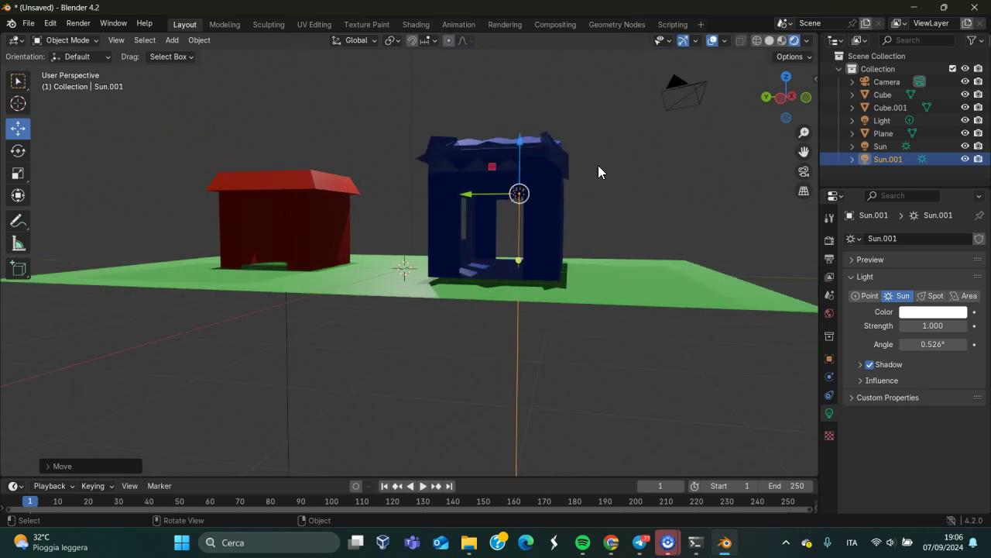
{"action": "mouse_move", "coordinate": [601, 164]}
{"action": "middle_mouse_down"}
{"action": "mouse_move", "coordinate": [446, 224]}
{"action": "mouse_move", "coordinate": [458, 188]}
{"action": "mouse_move", "coordinate": [595, 169]}
{"action": "middle_mouse_up"}
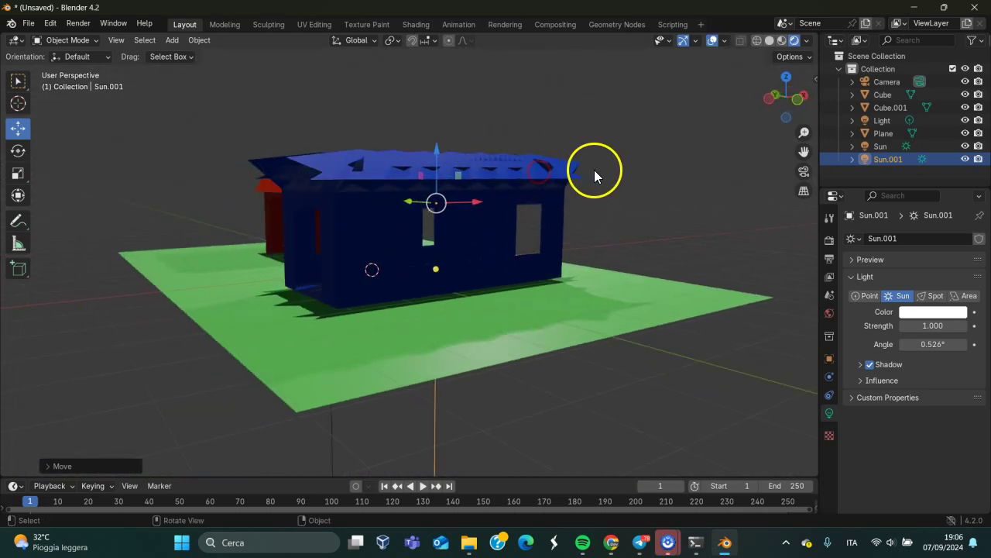
{"action": "mouse_move", "coordinate": [516, 224]}
{"action": "middle_mouse_down"}
{"action": "mouse_move", "coordinate": [491, 248]}
{"action": "mouse_move", "coordinate": [511, 233]}
{"action": "middle_mouse_up"}
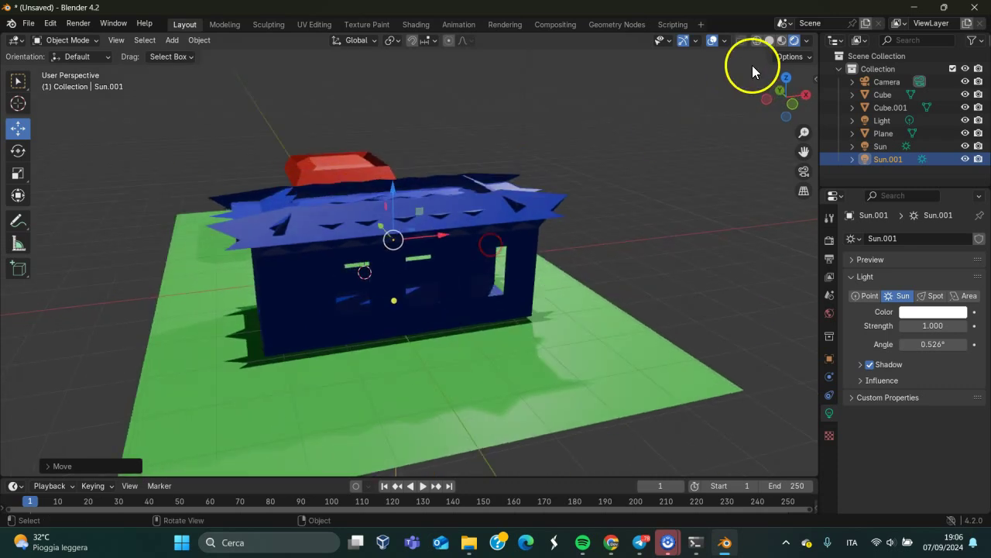
Step: Switch the viewport to Material Preview shading and view both houses from a low side angle
{"action": "left_click", "coordinate": [809, 40]}
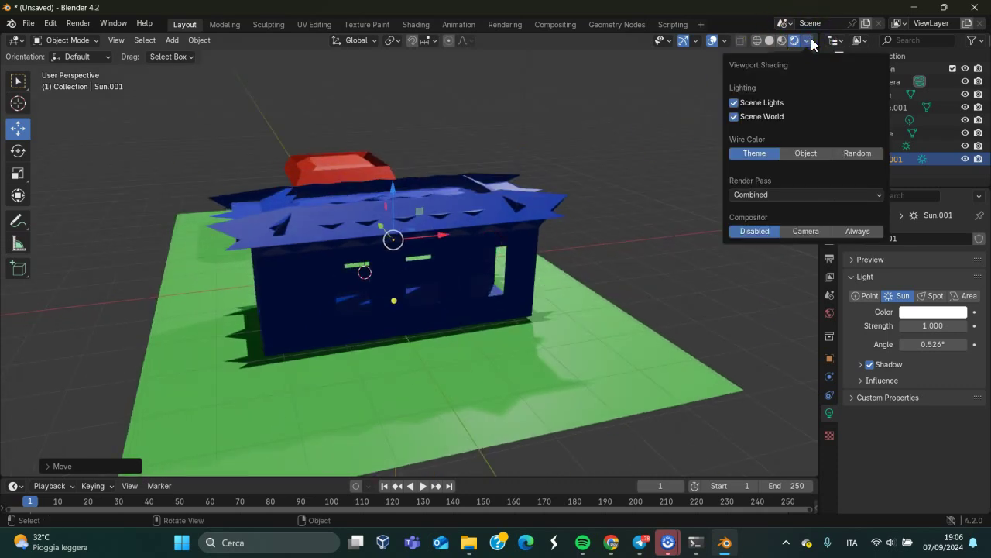
{"action": "left_click", "coordinate": [782, 40]}
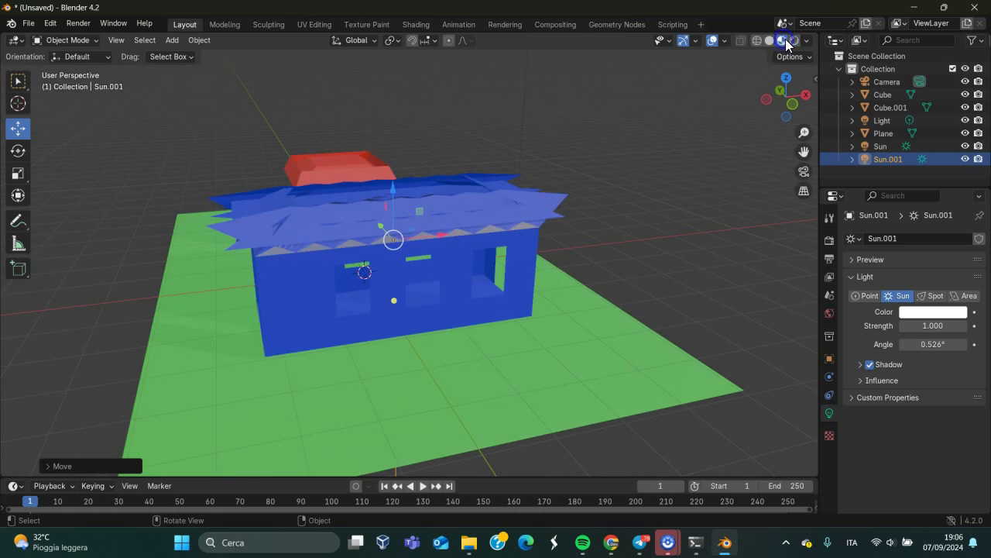
{"action": "mouse_move", "coordinate": [676, 137]}
{"action": "middle_mouse_down"}
{"action": "mouse_move", "coordinate": [767, 170]}
{"action": "mouse_move", "coordinate": [742, 167]}
{"action": "mouse_move", "coordinate": [616, 216]}
{"action": "middle_mouse_up"}
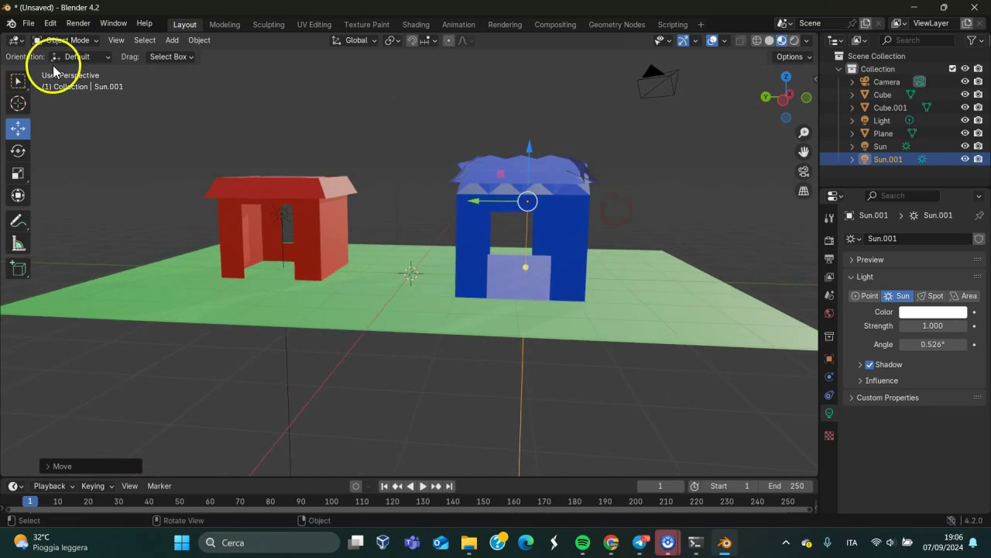
{"action": "left_click", "coordinate": [28, 24]}
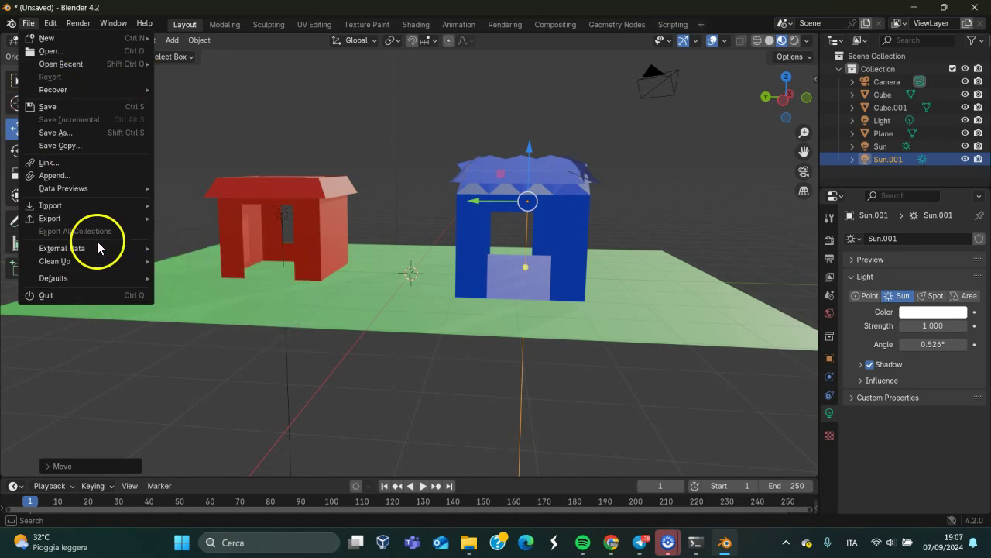
{"action": "left_click", "coordinate": [67, 133]}
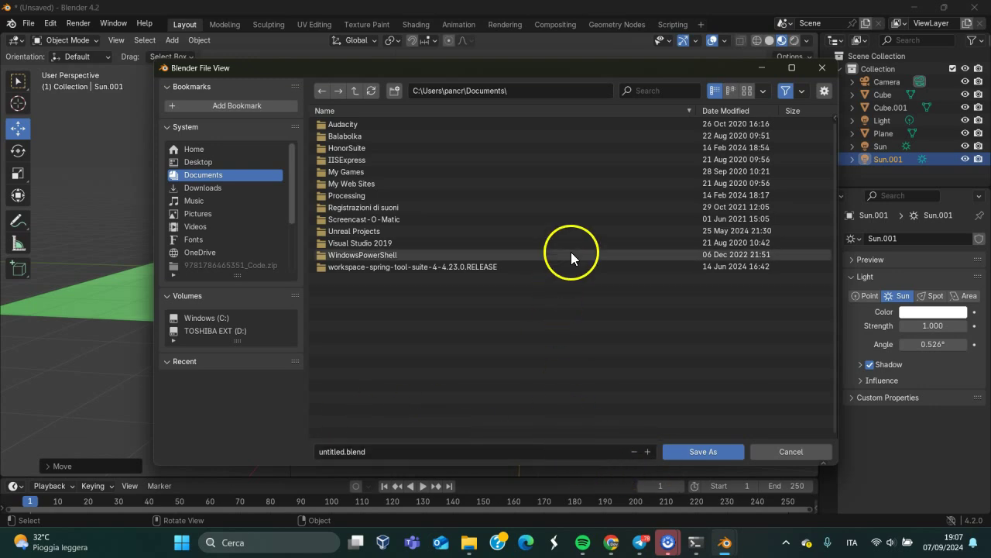
{"action": "left_click", "coordinate": [825, 93]}
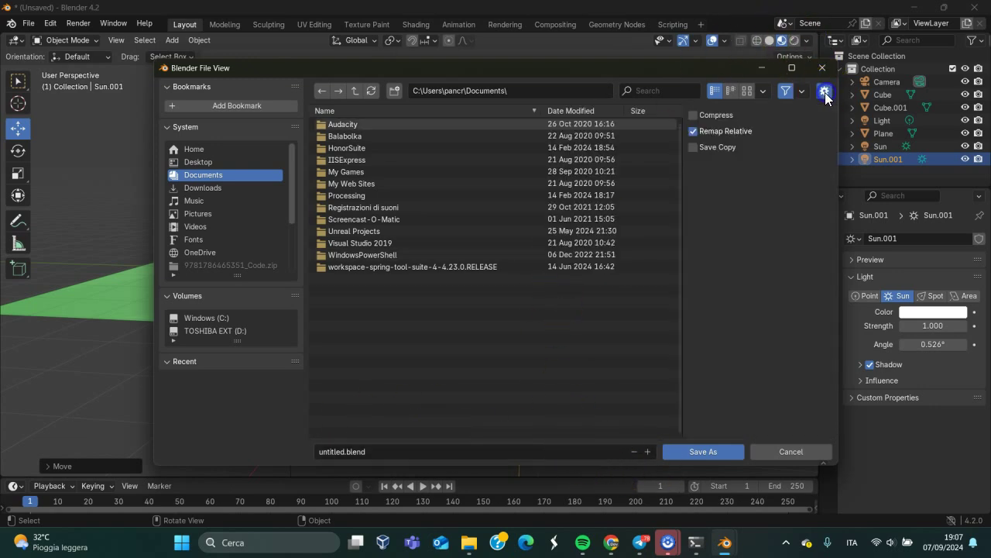
{"action": "left_click", "coordinate": [787, 91]}
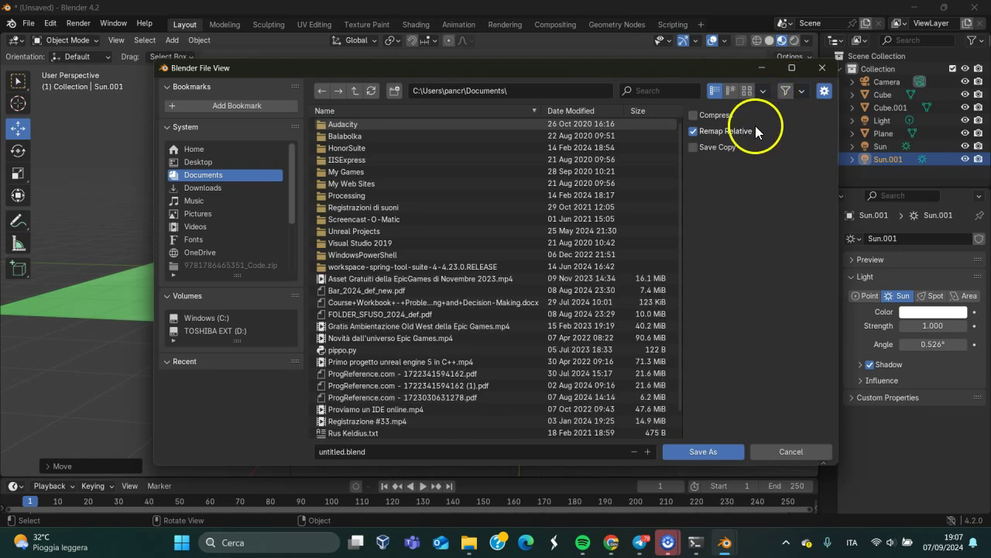
{"action": "left_click", "coordinate": [822, 71]}
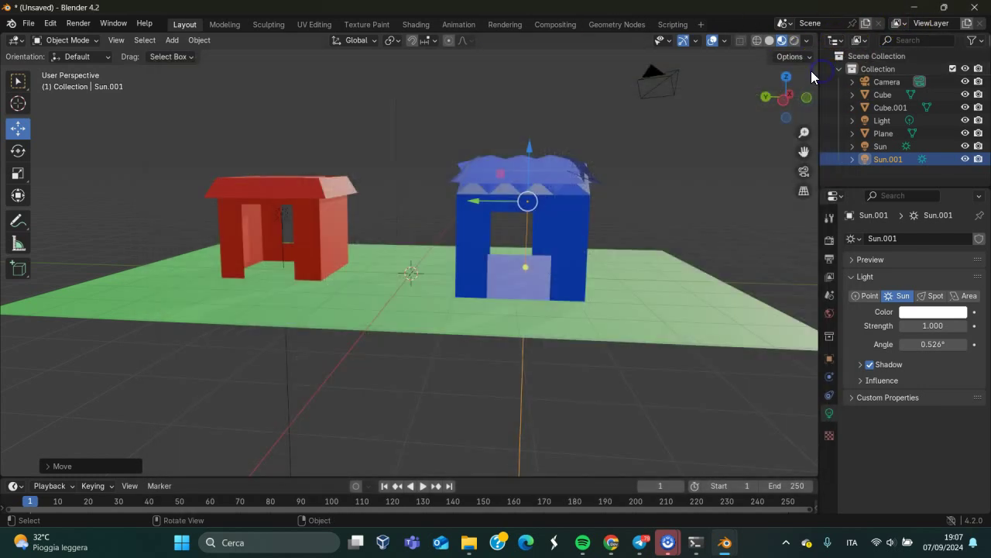
{"action": "left_click", "coordinate": [29, 25]}
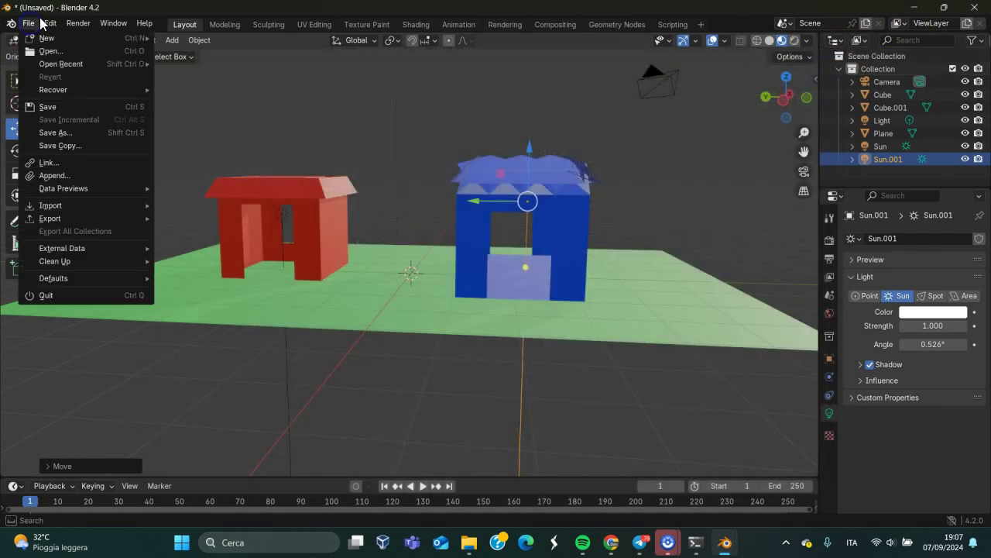
Step: Open Preferences on the Add-ons page and toggle the Enabled Only filter on and off
{"action": "mouse_move", "coordinate": [50, 23]}
{"action": "left_click", "coordinate": [92, 189]}
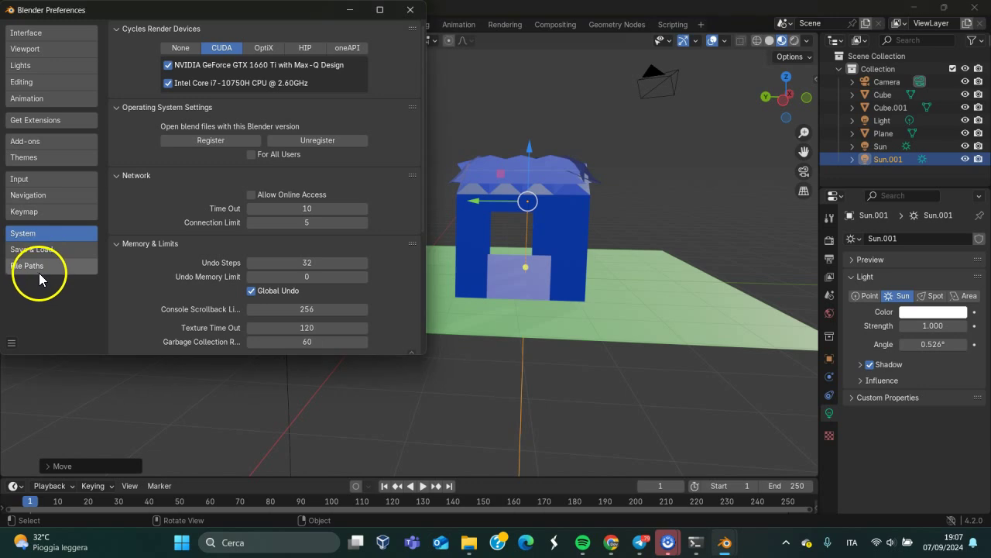
{"action": "left_click", "coordinate": [34, 147]}
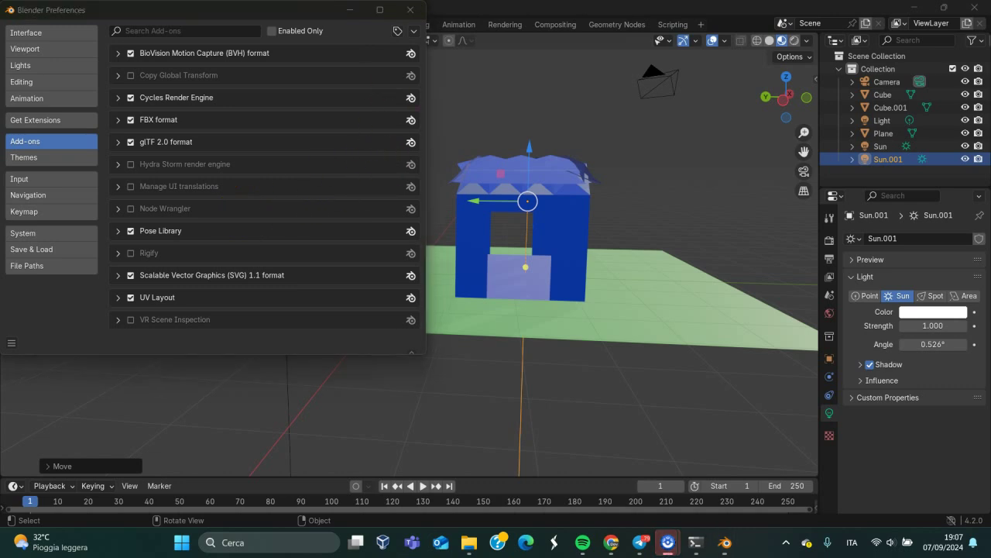
{"action": "left_click_drag", "start_coordinate": [308, 16], "coordinate": [476, 121]}
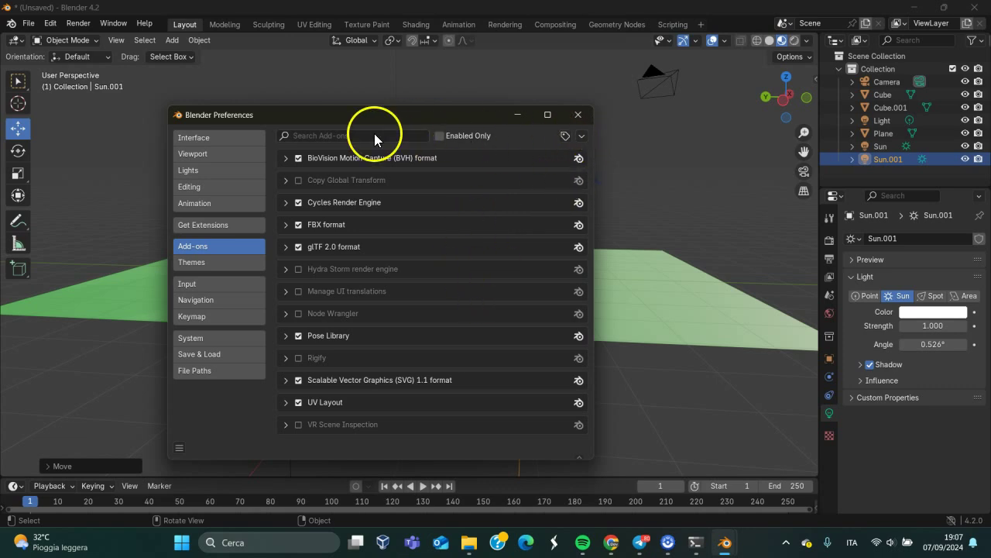
{"action": "left_click", "coordinate": [441, 139]}
{"action": "left_click", "coordinate": [438, 140]}
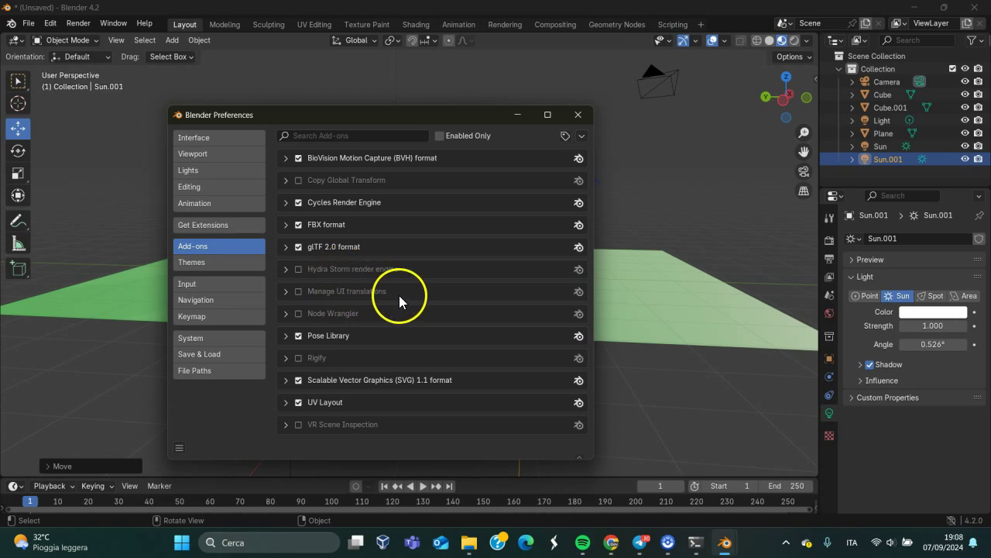
Step: Close Preferences and orbit to a low side view of the blue building
{"action": "left_click", "coordinate": [578, 115]}
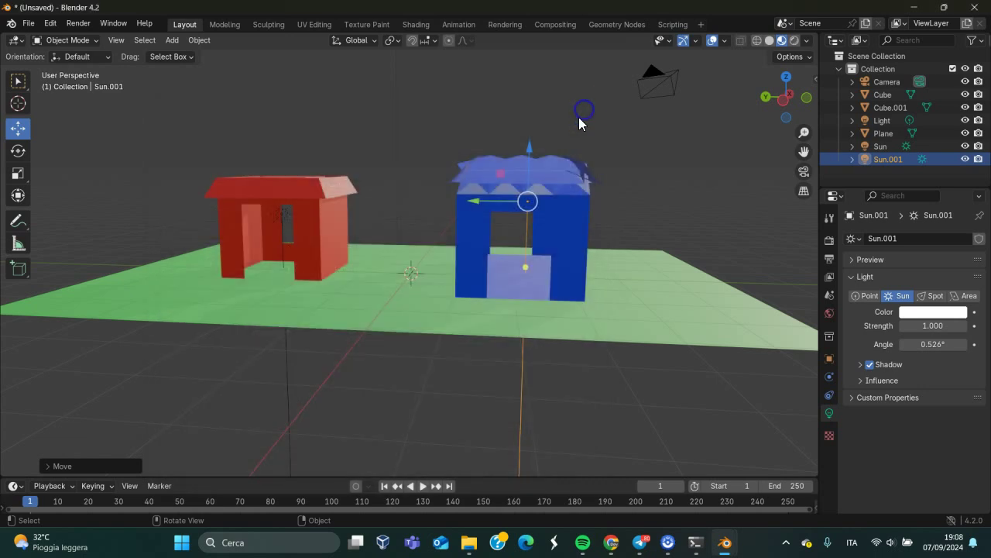
{"action": "mouse_move", "coordinate": [427, 284]}
{"action": "middle_mouse_down"}
{"action": "mouse_move", "coordinate": [728, 270]}
{"action": "mouse_move", "coordinate": [619, 272]}
{"action": "mouse_move", "coordinate": [625, 294]}
{"action": "mouse_move", "coordinate": [730, 342]}
{"action": "mouse_move", "coordinate": [785, 351]}
{"action": "mouse_move", "coordinate": [115, 348]}
{"action": "mouse_move", "coordinate": [392, 321]}
{"action": "mouse_move", "coordinate": [502, 283]}
{"action": "mouse_move", "coordinate": [593, 281]}
{"action": "mouse_move", "coordinate": [445, 276]}
{"action": "mouse_move", "coordinate": [337, 290]}
{"action": "mouse_move", "coordinate": [43, 280]}
{"action": "middle_mouse_up"}
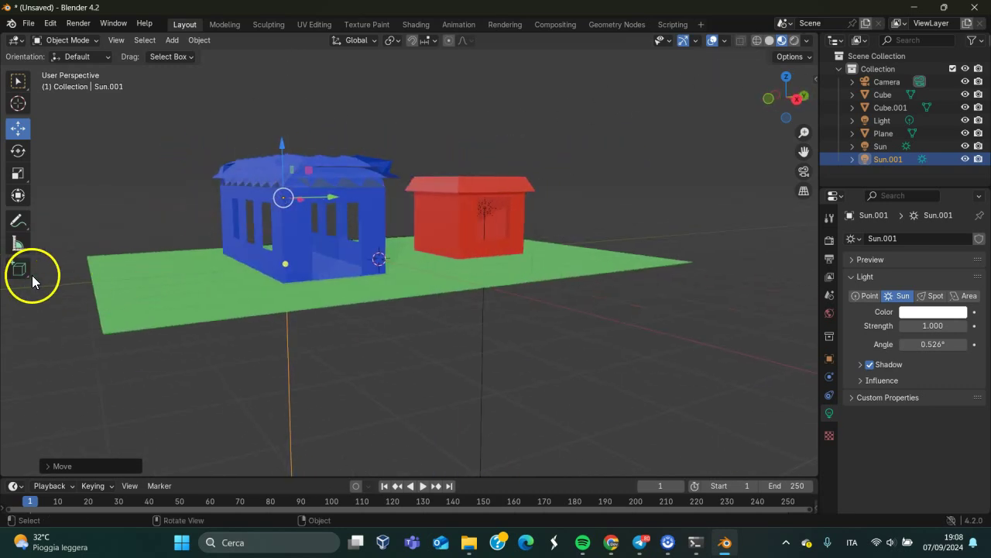
{"action": "mouse_move", "coordinate": [287, 274]}
{"action": "middle_mouse_down"}
{"action": "mouse_move", "coordinate": [224, 287]}
{"action": "mouse_move", "coordinate": [301, 294]}
{"action": "mouse_move", "coordinate": [567, 269]}
{"action": "mouse_move", "coordinate": [532, 261]}
{"action": "mouse_move", "coordinate": [463, 270]}
{"action": "mouse_move", "coordinate": [557, 280]}
{"action": "mouse_move", "coordinate": [459, 274]}
{"action": "mouse_move", "coordinate": [476, 272]}
{"action": "mouse_move", "coordinate": [527, 279]}
{"action": "mouse_move", "coordinate": [344, 294]}
{"action": "mouse_move", "coordinate": [462, 299]}
{"action": "middle_mouse_up"}
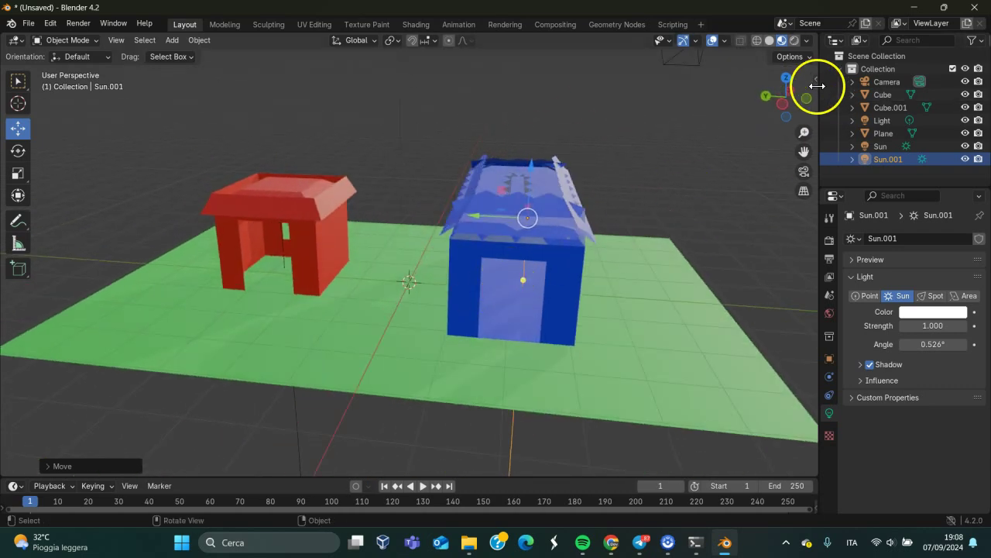
Step: Switch to Rendered shading and inspect the sun lighting and shadows on both houses
{"action": "left_click", "coordinate": [793, 40]}
{"action": "mouse_move", "coordinate": [650, 215]}
{"action": "middle_mouse_down"}
{"action": "mouse_move", "coordinate": [575, 225]}
{"action": "mouse_move", "coordinate": [609, 213]}
{"action": "middle_mouse_up"}
{"action": "scroll", "coordinate": [591, 223], "scroll_direction": "up", "scroll_amount": 2}
{"action": "scroll", "coordinate": [590, 222], "scroll_direction": "up", "scroll_amount": 2}
{"action": "scroll", "coordinate": [590, 222], "scroll_direction": "up", "scroll_amount": 2}
{"action": "left_click", "coordinate": [633, 159]}
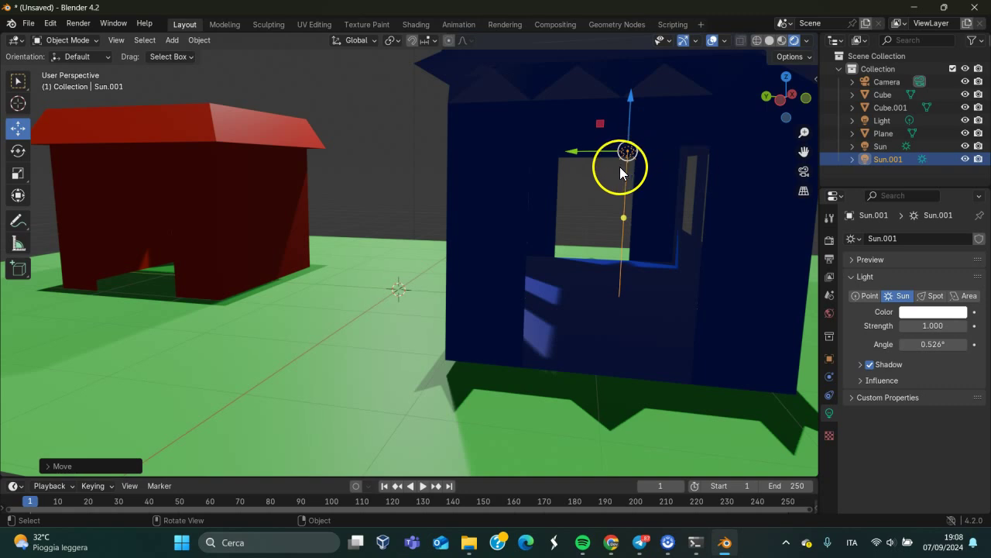
{"action": "mouse_move", "coordinate": [586, 247]}
{"action": "middle_mouse_down"}
{"action": "mouse_move", "coordinate": [629, 254]}
{"action": "mouse_move", "coordinate": [538, 266]}
{"action": "mouse_move", "coordinate": [433, 254]}
{"action": "mouse_move", "coordinate": [332, 274]}
{"action": "mouse_move", "coordinate": [237, 277]}
{"action": "mouse_move", "coordinate": [263, 252]}
{"action": "mouse_move", "coordinate": [328, 230]}
{"action": "mouse_move", "coordinate": [305, 232]}
{"action": "mouse_move", "coordinate": [314, 235]}
{"action": "middle_mouse_up"}
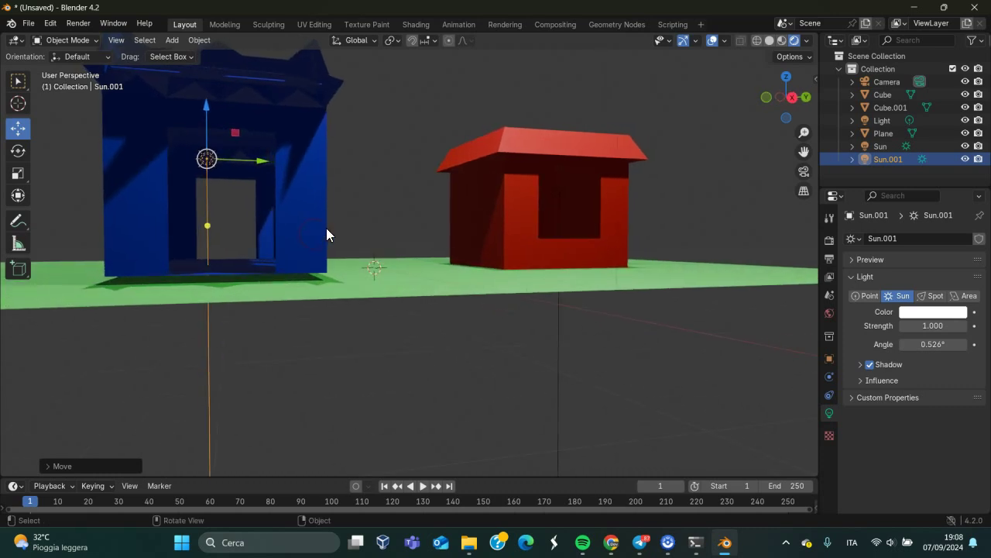